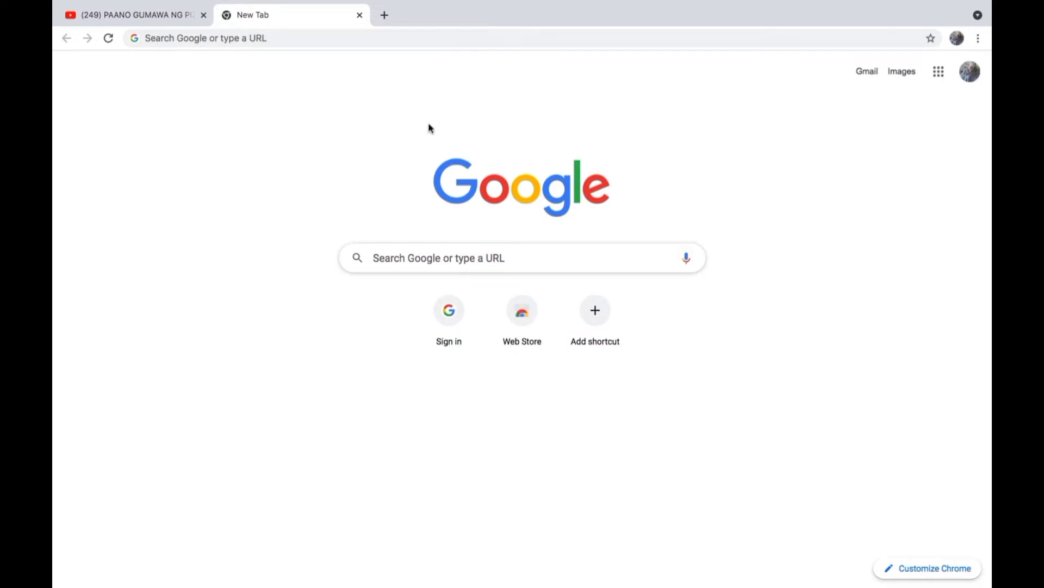
- Search Google for "live worksheet" and open the Liveworksheets.com site
left_click(510, 258)
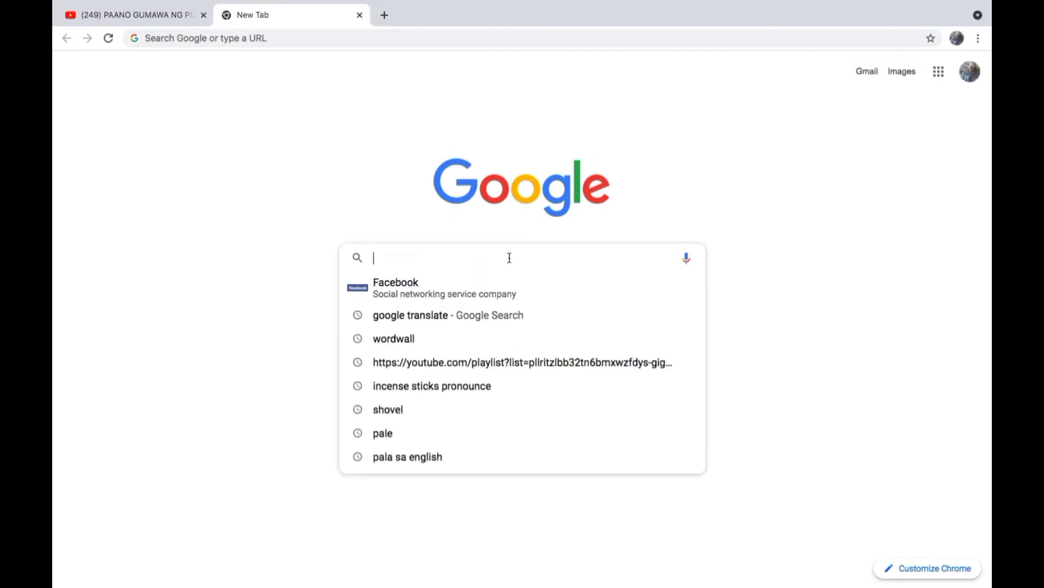
type("live worksheet")
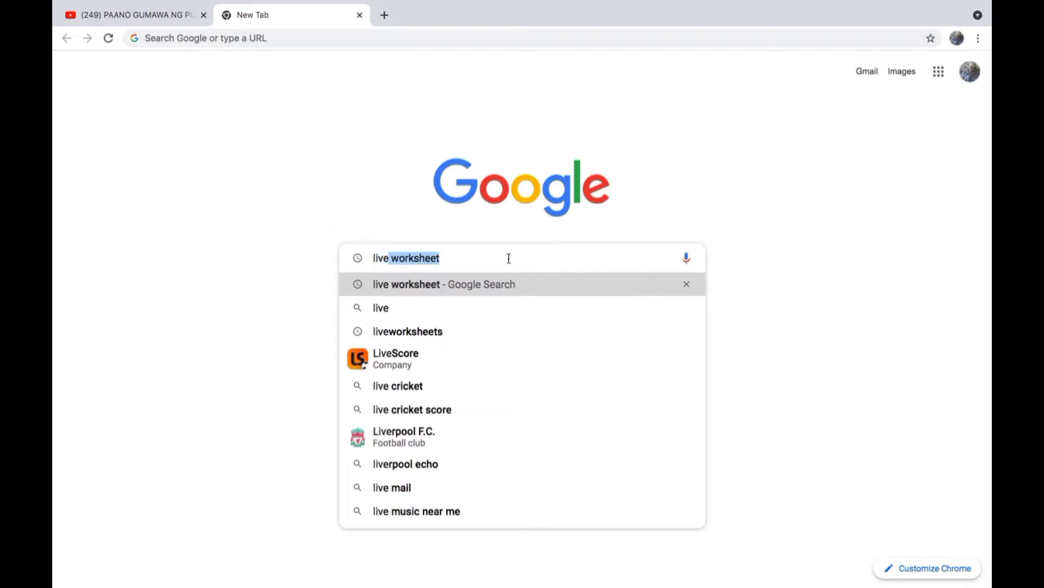
left_click(482, 289)
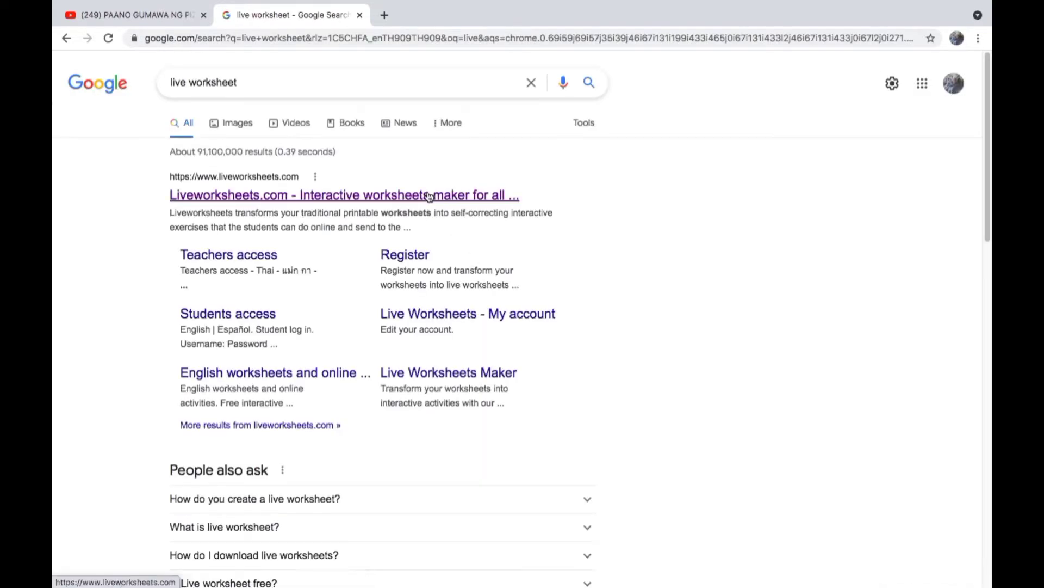
left_click(429, 196)
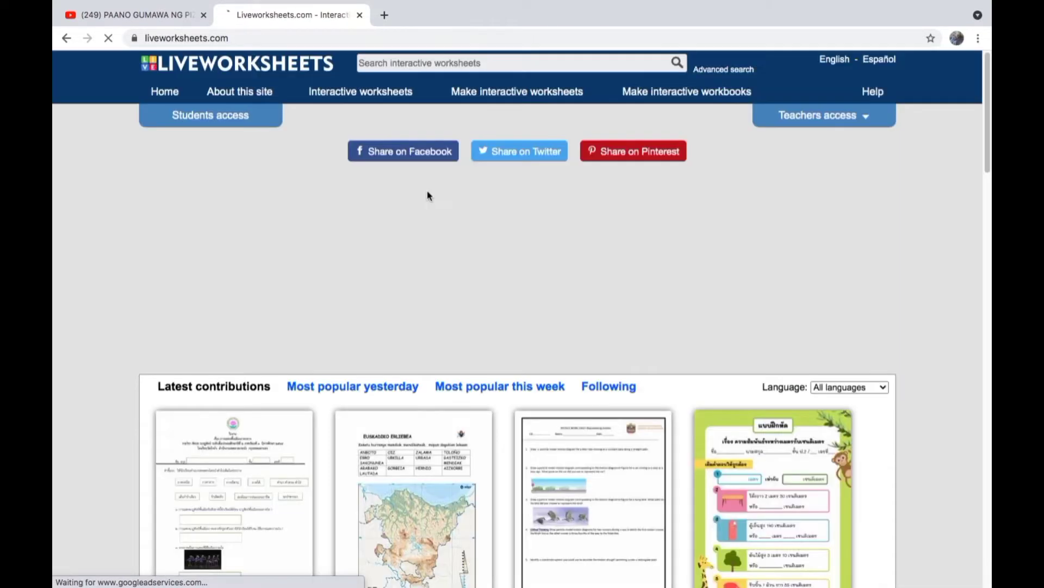
- Search the site's interactive worksheets for "phonics"
left_click(516, 64)
left_click(447, 93)
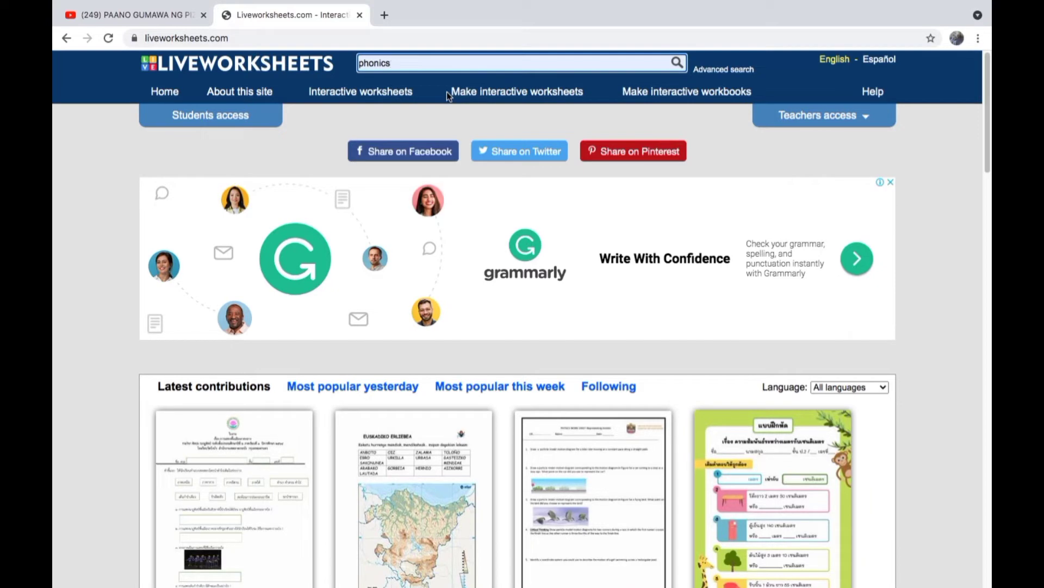
left_click(677, 63)
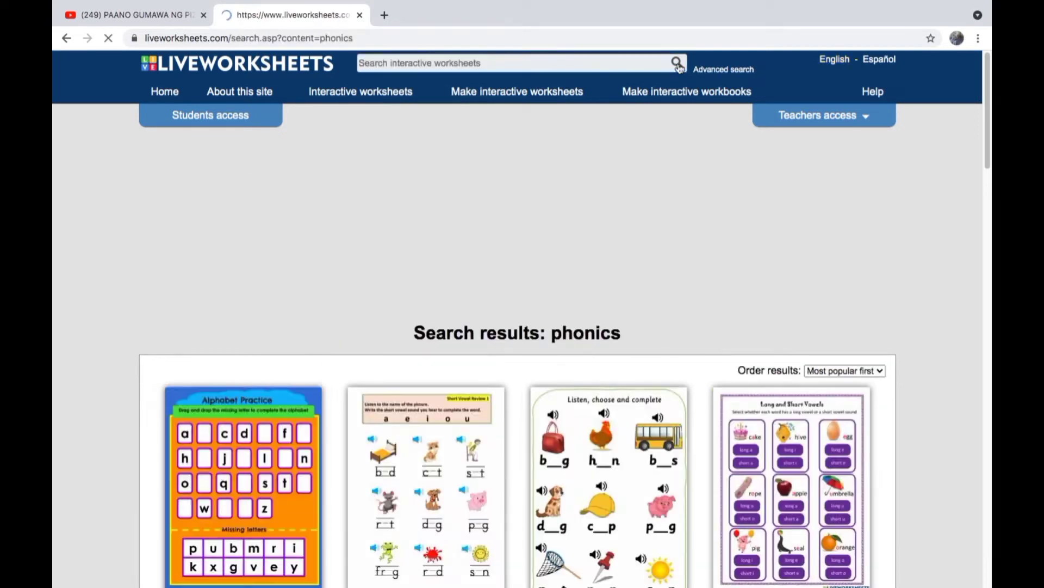
- Open the Short Vowel Review 1 worksheet and complete the bed picture's word with the vowel e
scroll(454, 302, "down", 5)
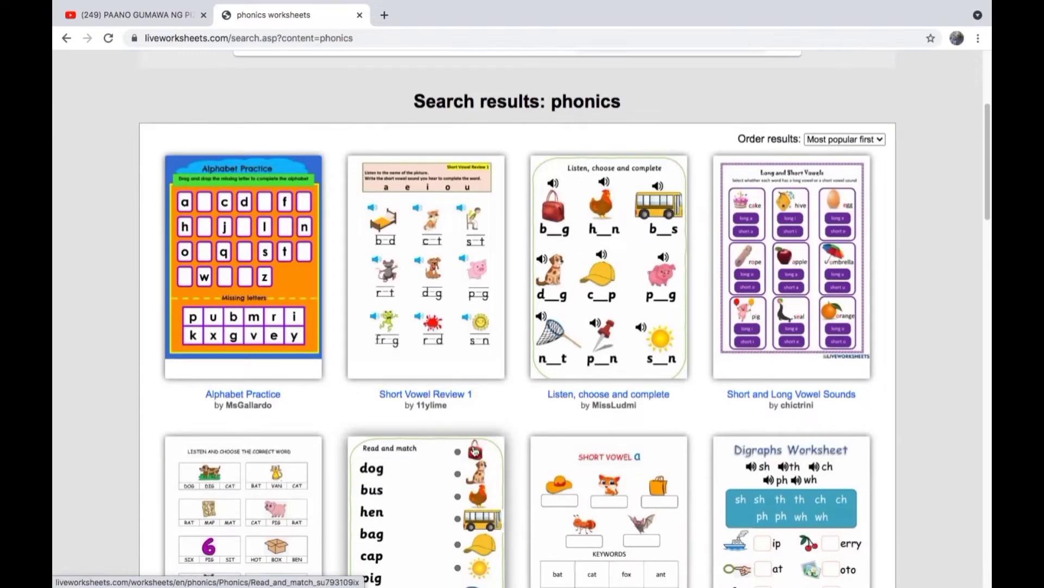
left_click(454, 300)
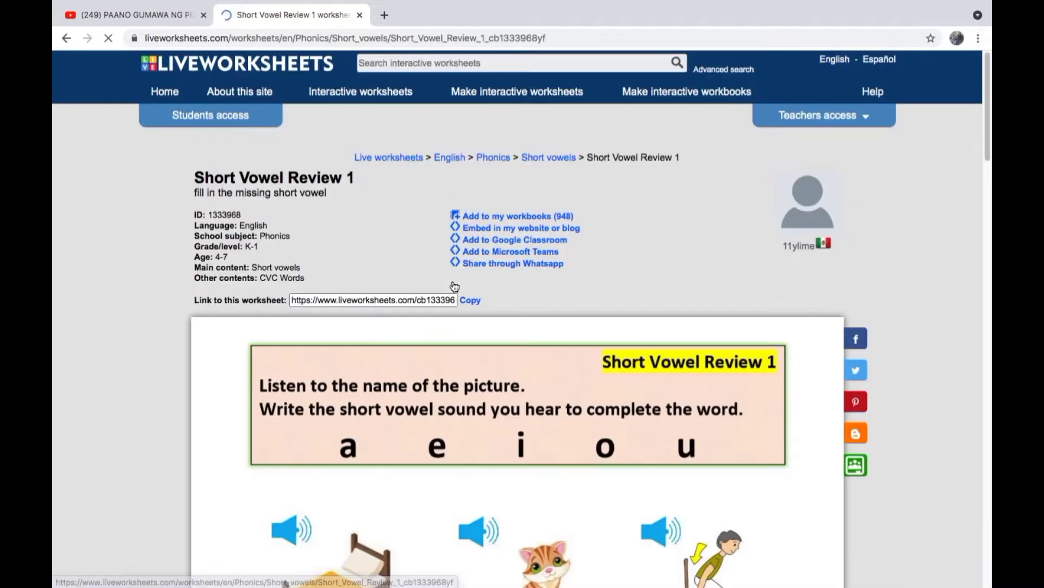
scroll(501, 330, "down", 5)
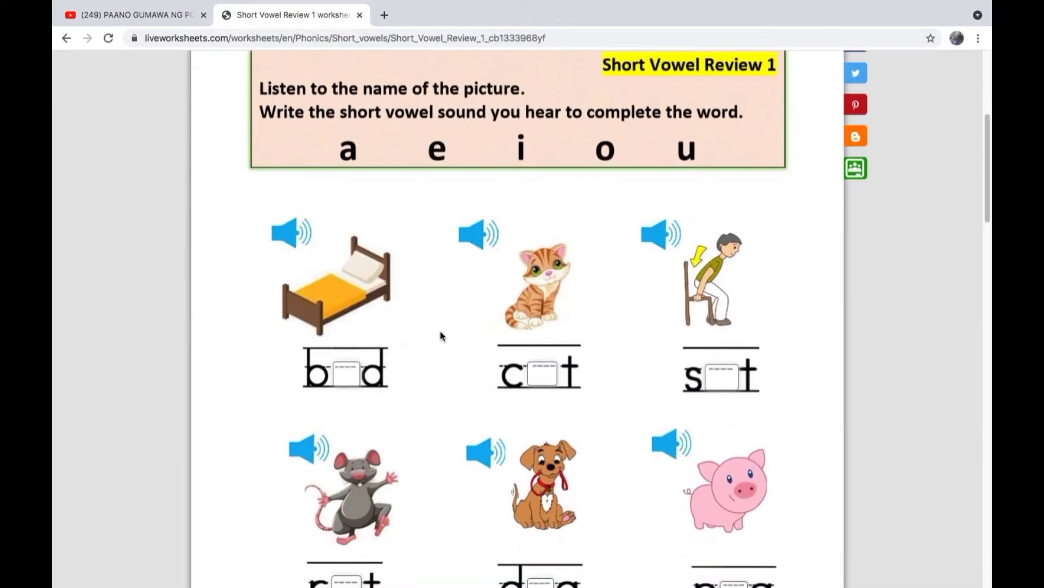
left_click(304, 247)
left_click(347, 374)
type("e")
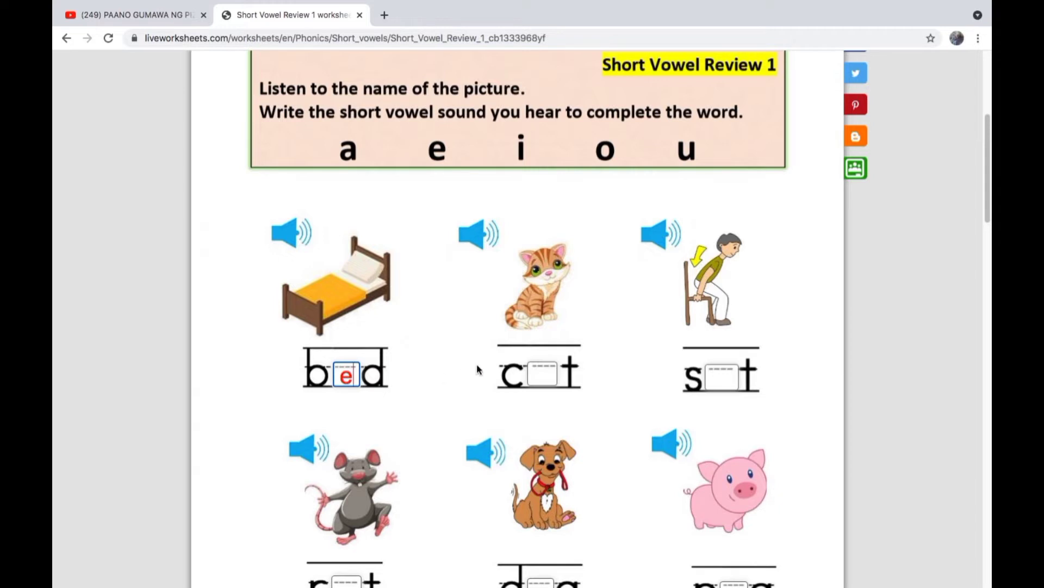
- Return to the phonics search results and open the Letter A : Picture association worksheet
scroll(423, 270, "down", 2)
scroll(423, 271, "up", 3)
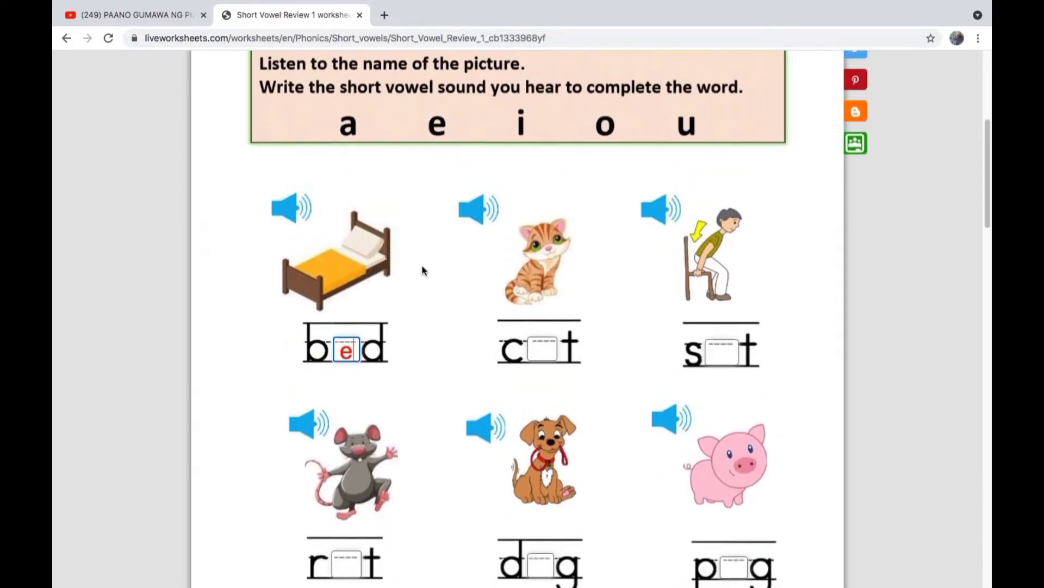
scroll(424, 271, "up", 1)
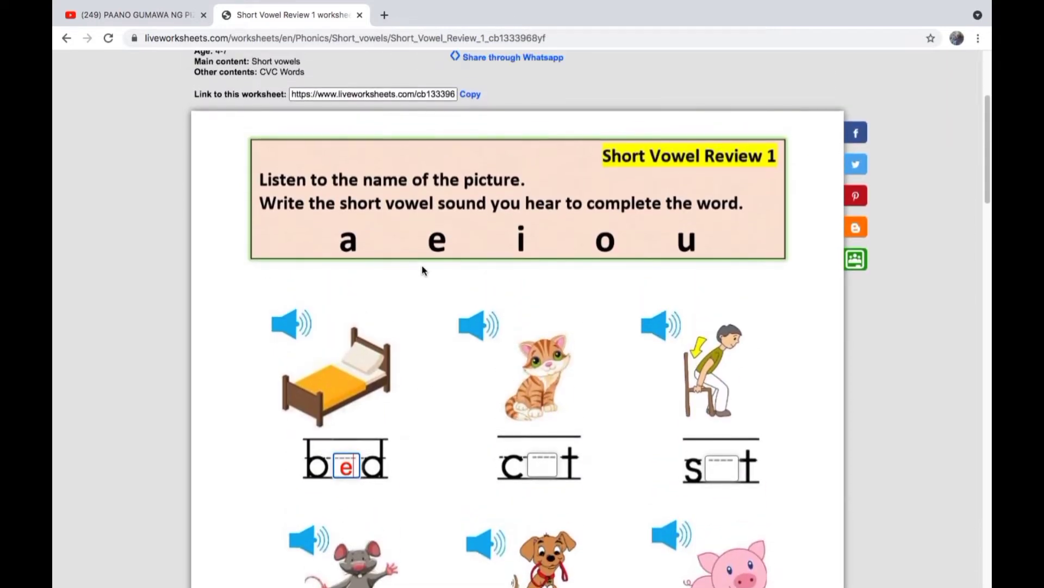
left_click(68, 42)
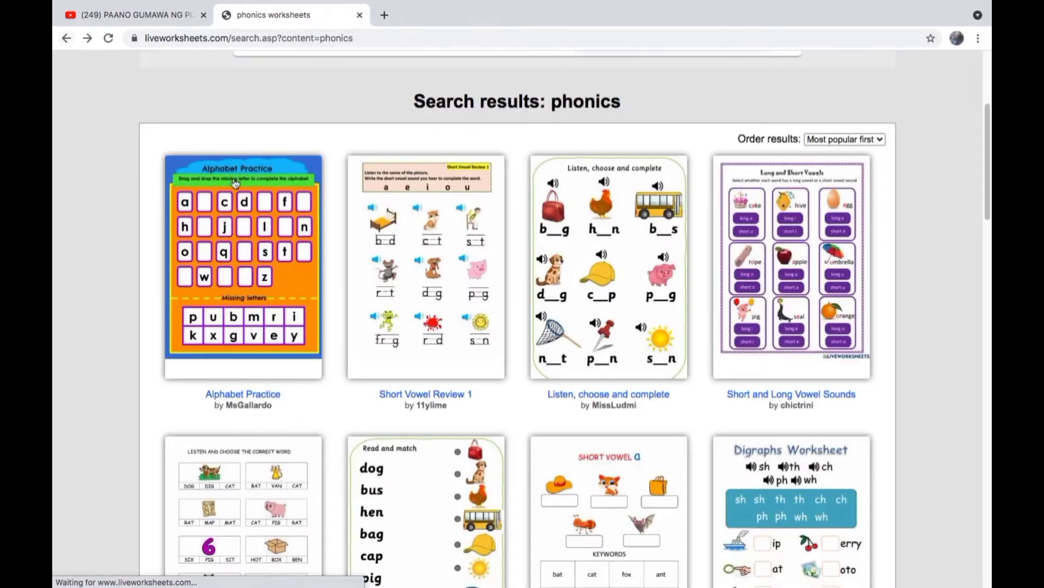
scroll(426, 283, "down", 3)
scroll(425, 300, "down", 5)
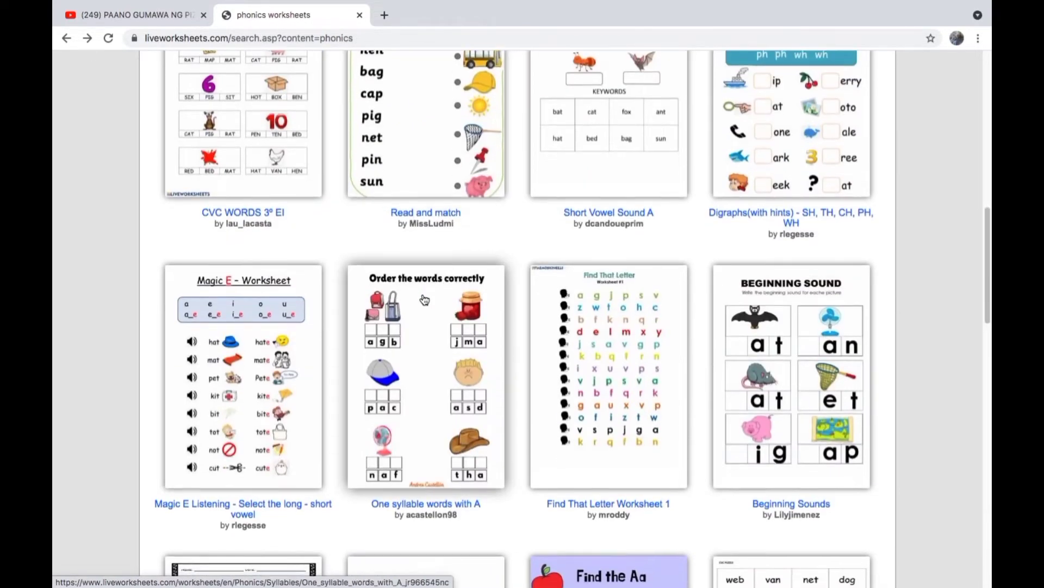
scroll(422, 299, "down", 5)
scroll(423, 294, "down", 5)
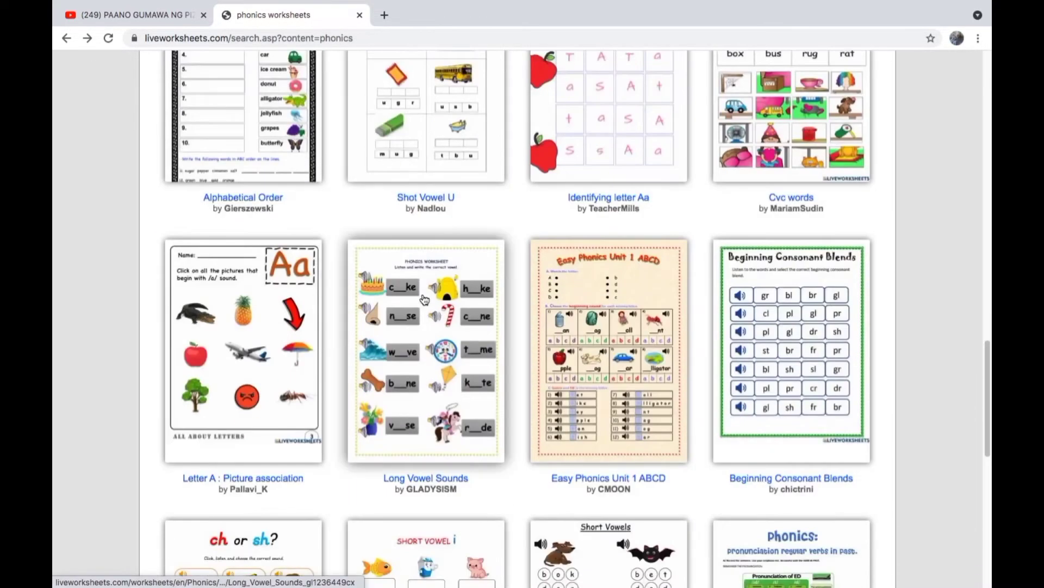
left_click(282, 347)
- Mark the arrow, airplane, ant and apple pictures as beginning with the /a/ sound
scroll(379, 338, "down", 8)
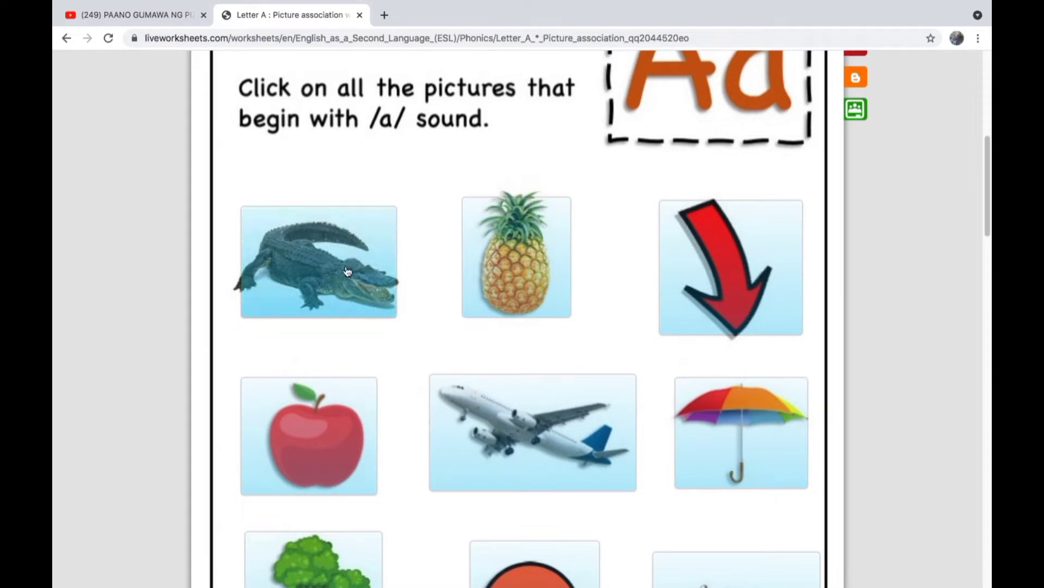
scroll(513, 250, "down", 1)
scroll(513, 250, "down", 1)
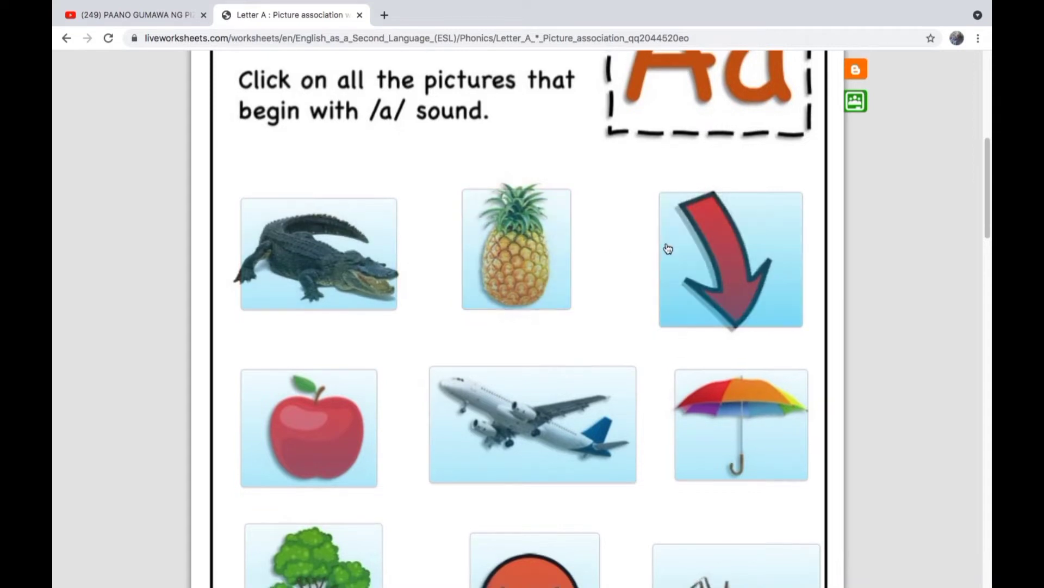
left_click(698, 248)
left_click(536, 426)
scroll(455, 343, "down", 3)
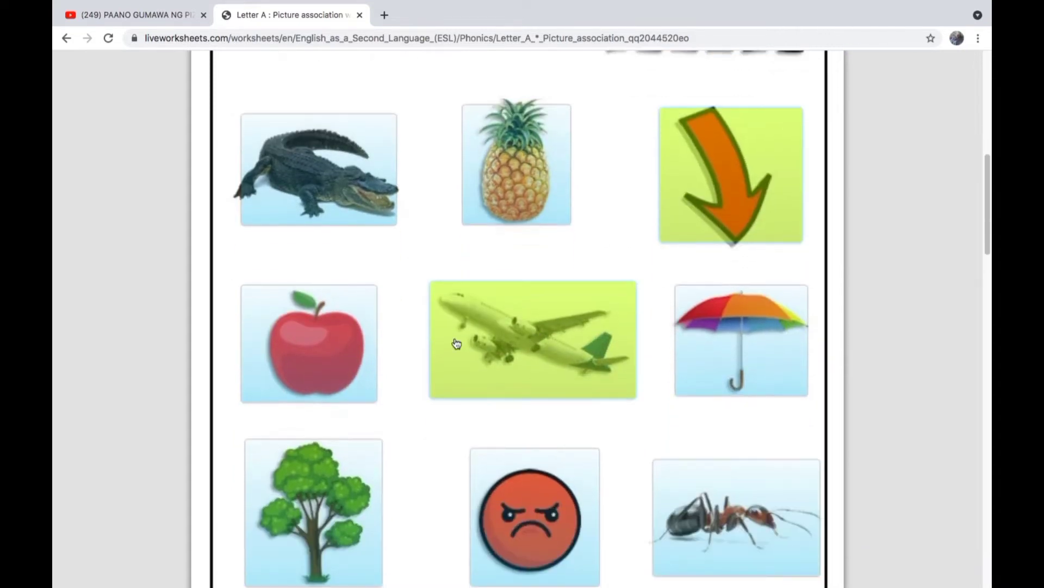
left_click(695, 500)
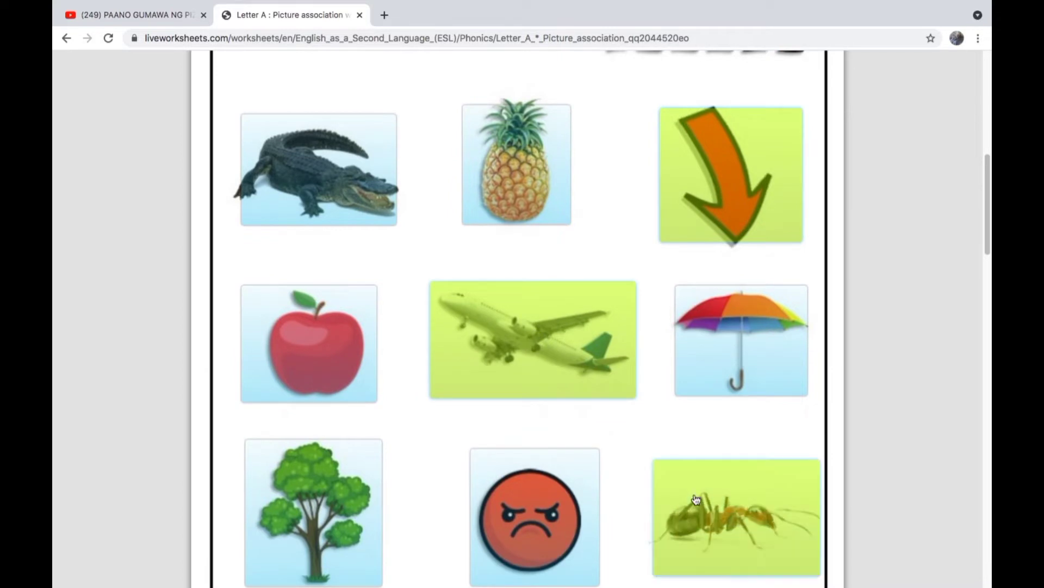
left_click(343, 337)
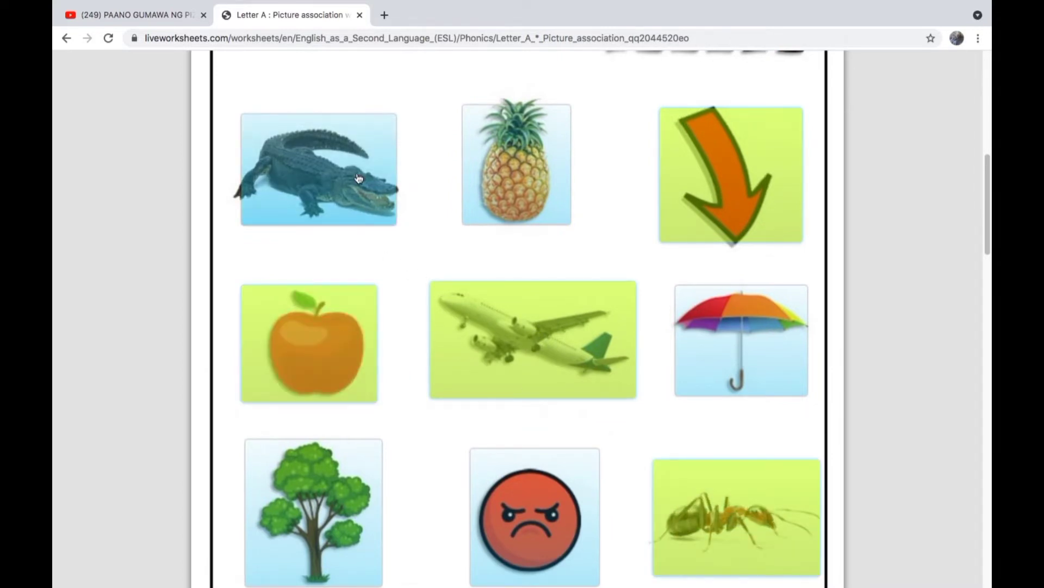
- Return to the phonics search results and open the Get started page for making interactive worksheets
scroll(393, 217, "up", 10)
scroll(396, 220, "up", 4)
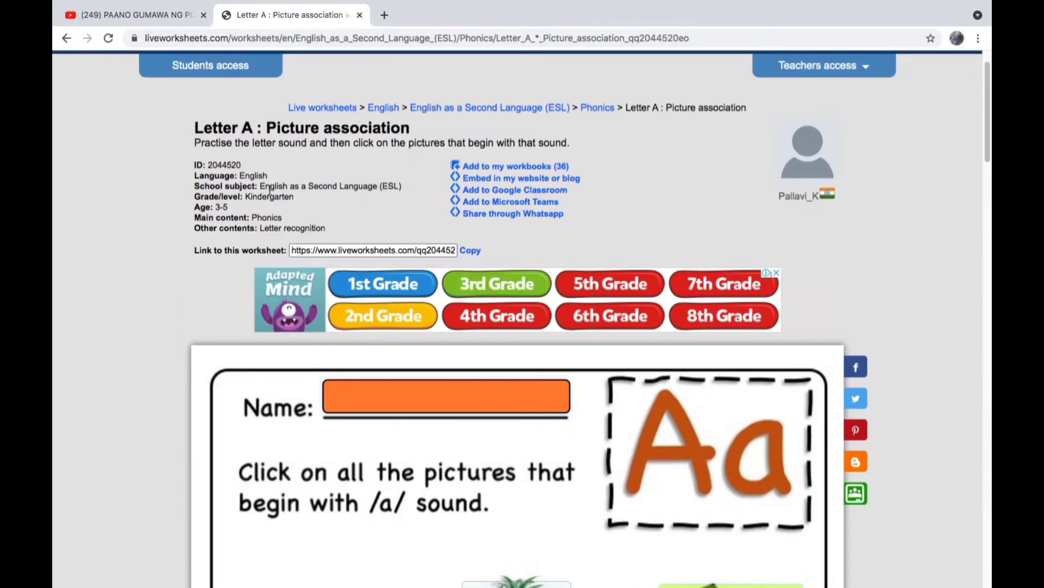
left_click(67, 39)
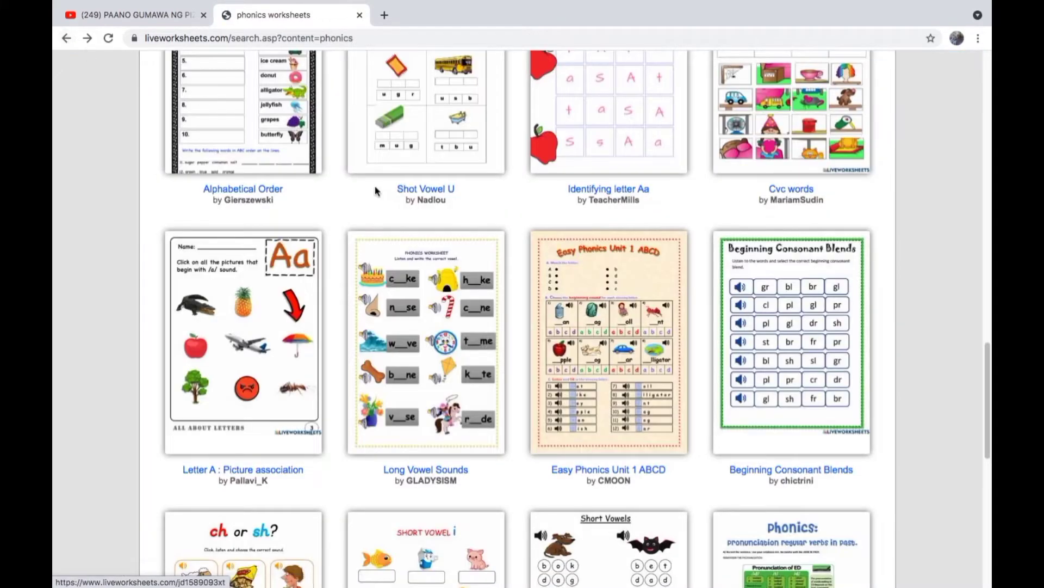
scroll(377, 192, "down", 5)
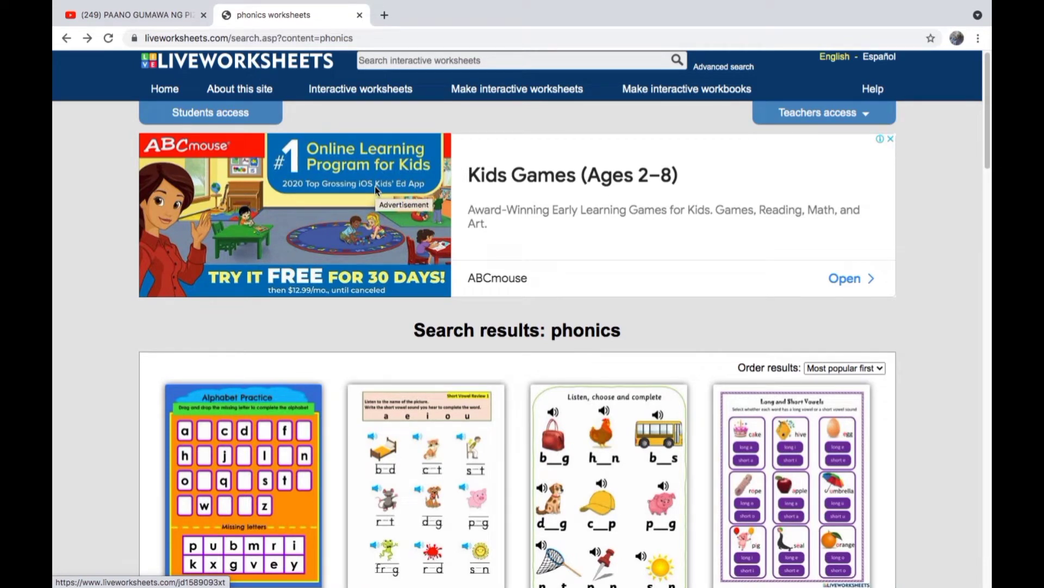
left_click(495, 93)
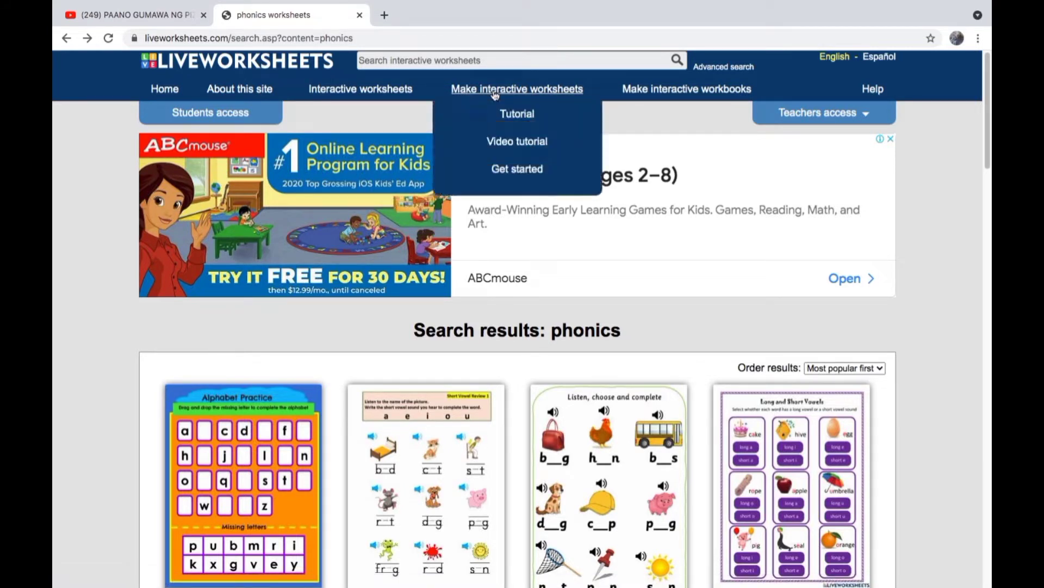
left_click(504, 172)
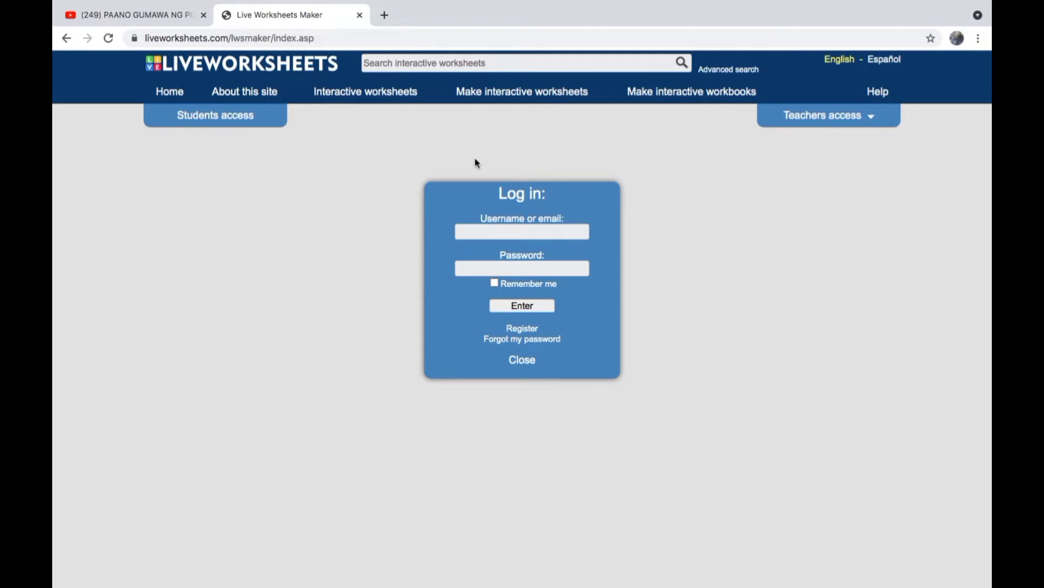
- Log in to the worksheet maker with the saved teacher username and the account password
left_click(499, 230)
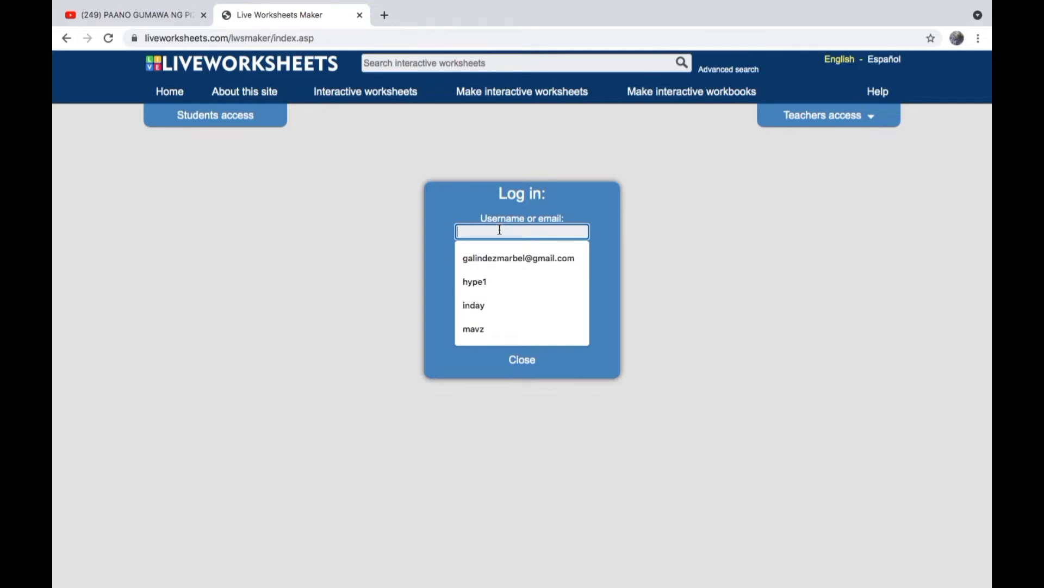
left_click(501, 284)
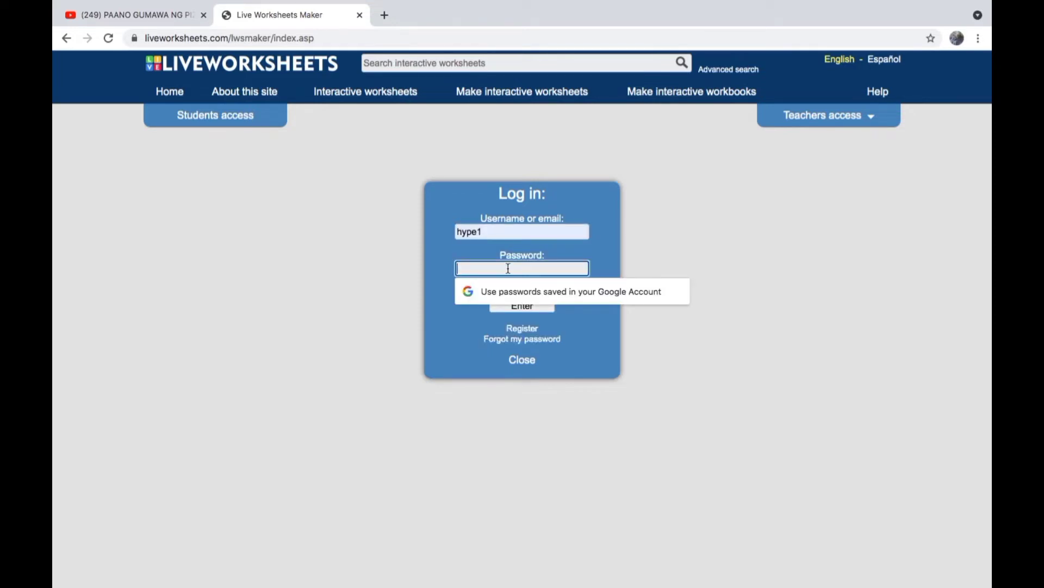
type("********")
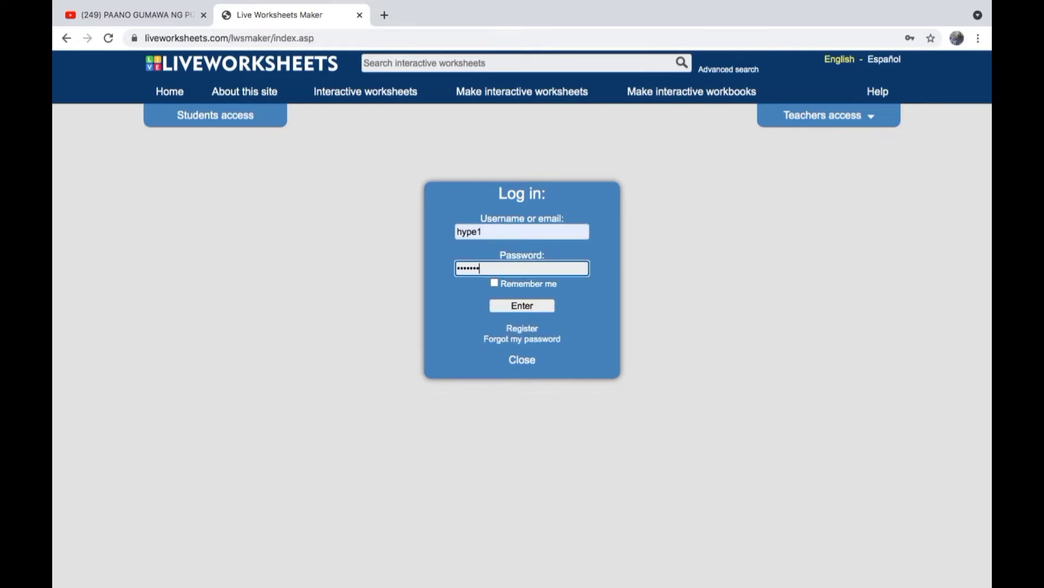
left_click(535, 308)
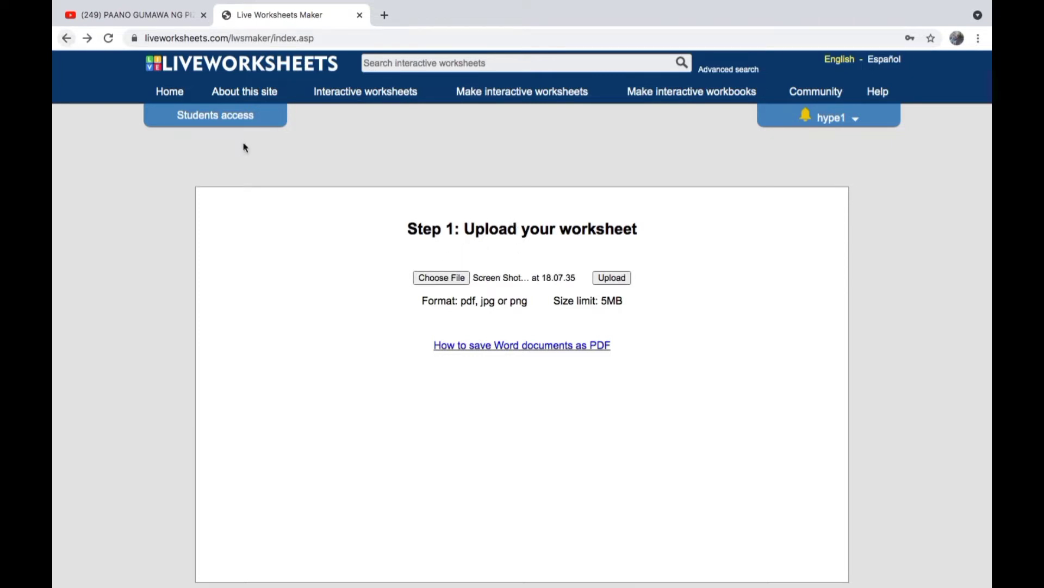
- Upload the short-a-word-picture PDF from the Desktop's pdf folder as the new worksheet
left_click(420, 278)
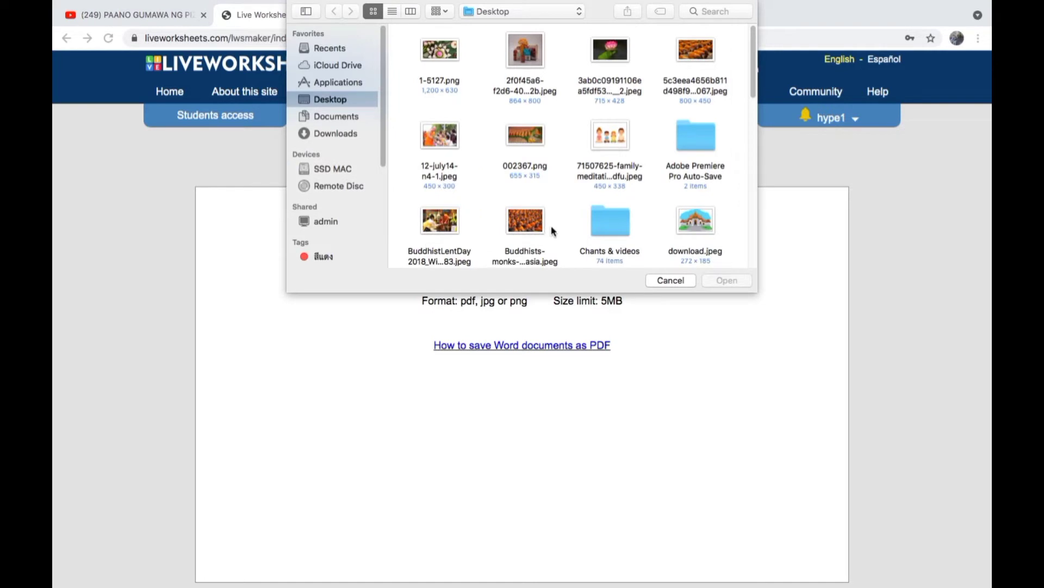
left_click_drag(754, 86, 755, 163)
double_click(618, 215)
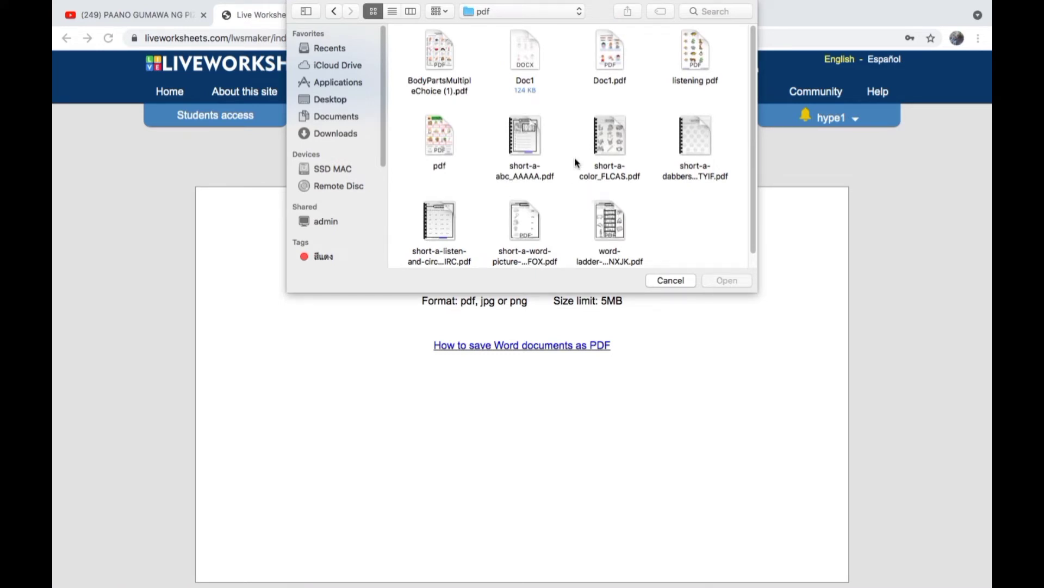
left_click(531, 221)
left_click(720, 281)
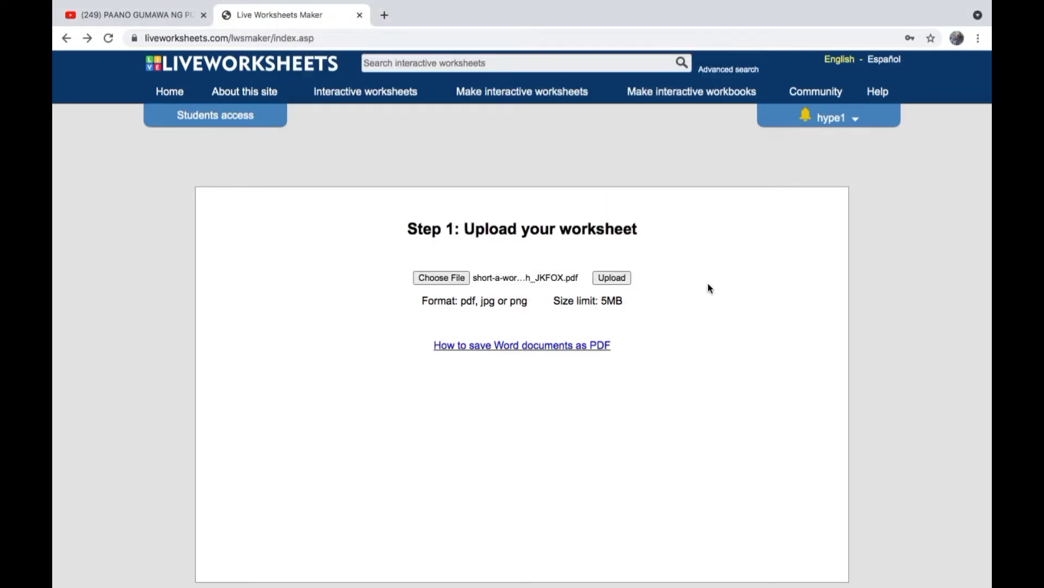
left_click(621, 279)
- Look over the pictures and matching words of the uploaded Short-A Words worksheet
scroll(622, 280, "down", 1)
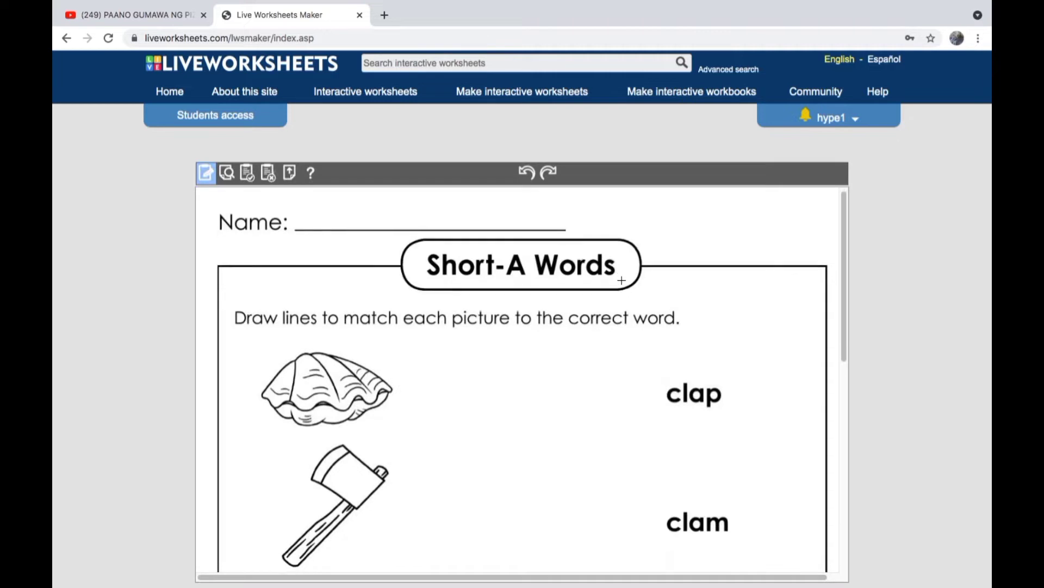
scroll(622, 281, "down", 3)
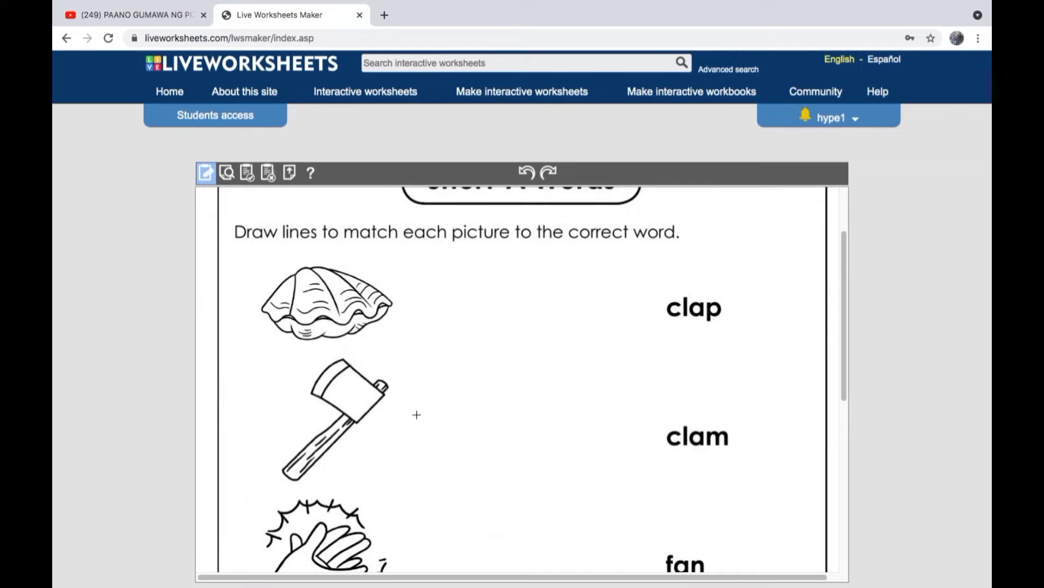
scroll(509, 433, "down", 5)
scroll(508, 434, "up", 3)
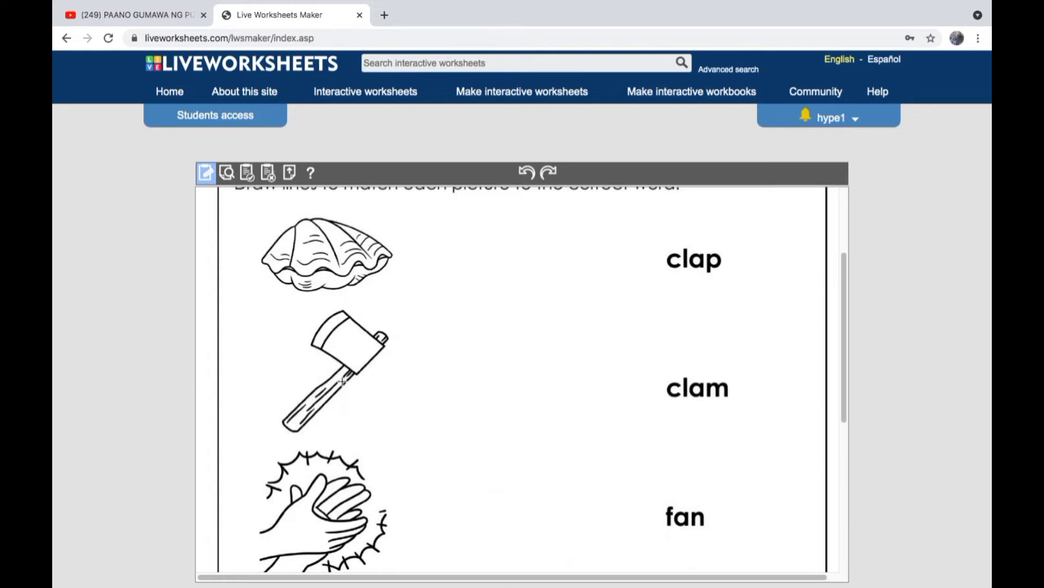
- Draw answer boxes around the clam, ax, clapping hands, fan and hat pictures on the worksheet
scroll(341, 496, "down", 2)
scroll(341, 495, "up", 4)
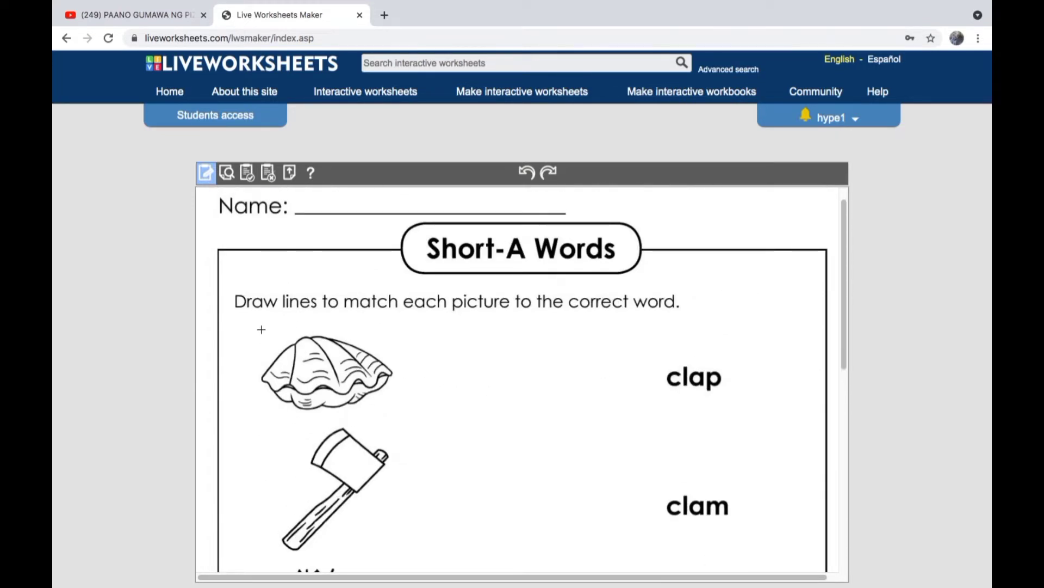
left_click_drag(261, 326, 405, 425)
scroll(276, 310, "down", 8)
left_click_drag(262, 309, 391, 432)
left_click_drag(295, 447, 405, 540)
- Draw answer boxes around the words clap, clam, fan, hat and ax
scroll(620, 264, "up", 4)
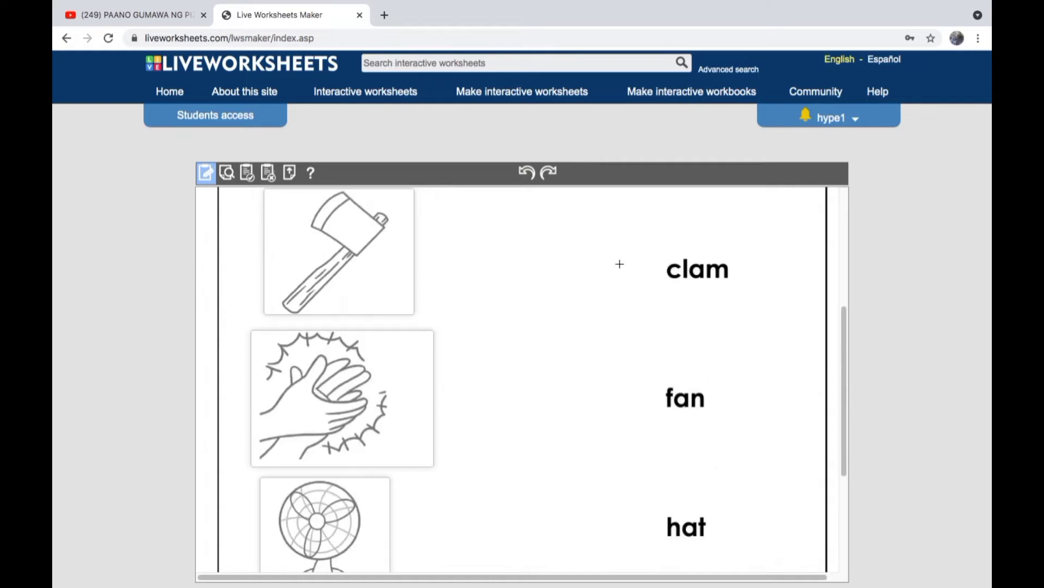
scroll(664, 272, "up", 1)
scroll(665, 272, "up", 2)
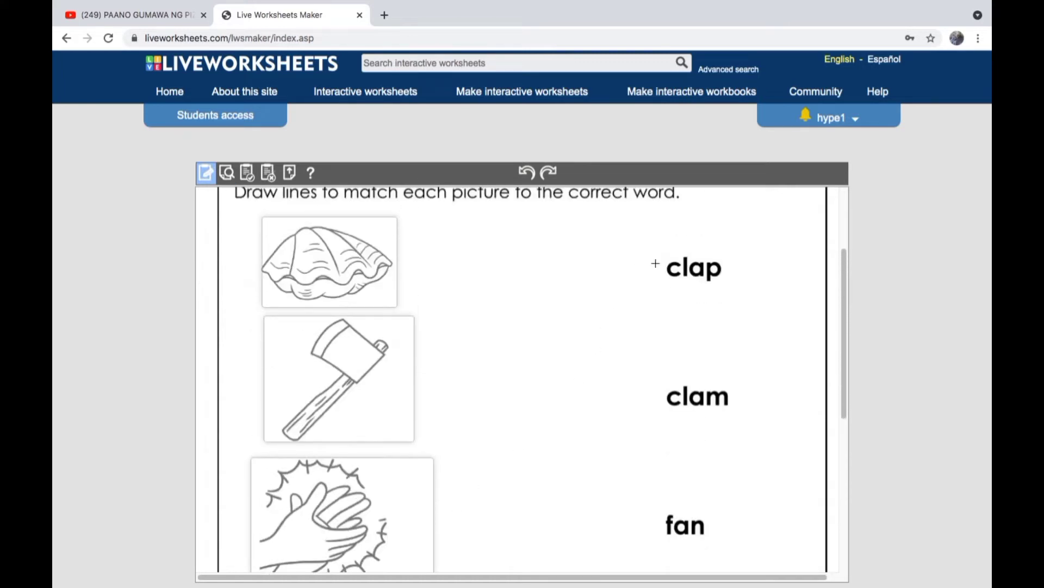
left_click_drag(654, 242, 743, 299)
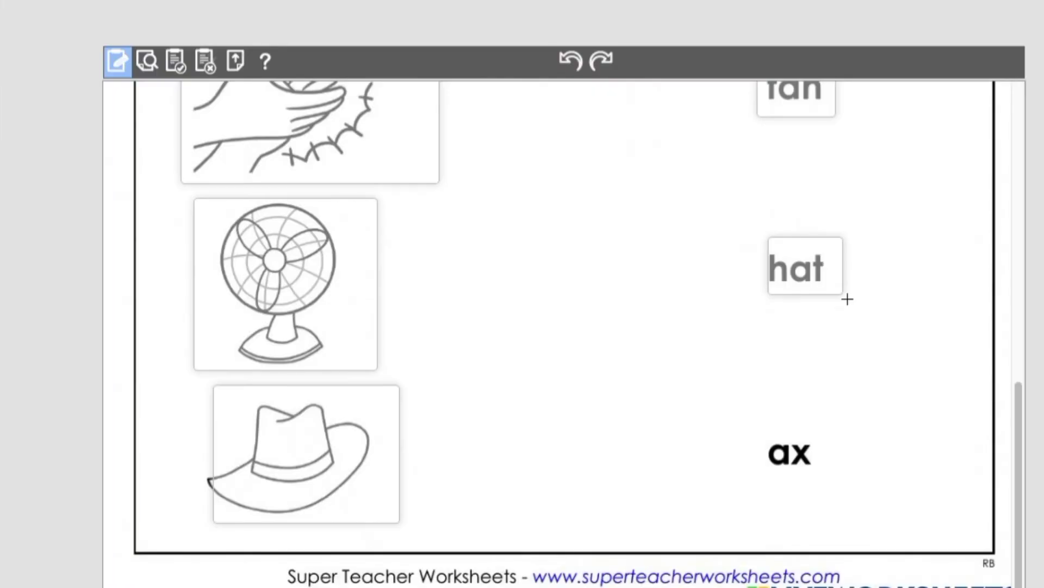
left_click_drag(758, 430, 847, 492)
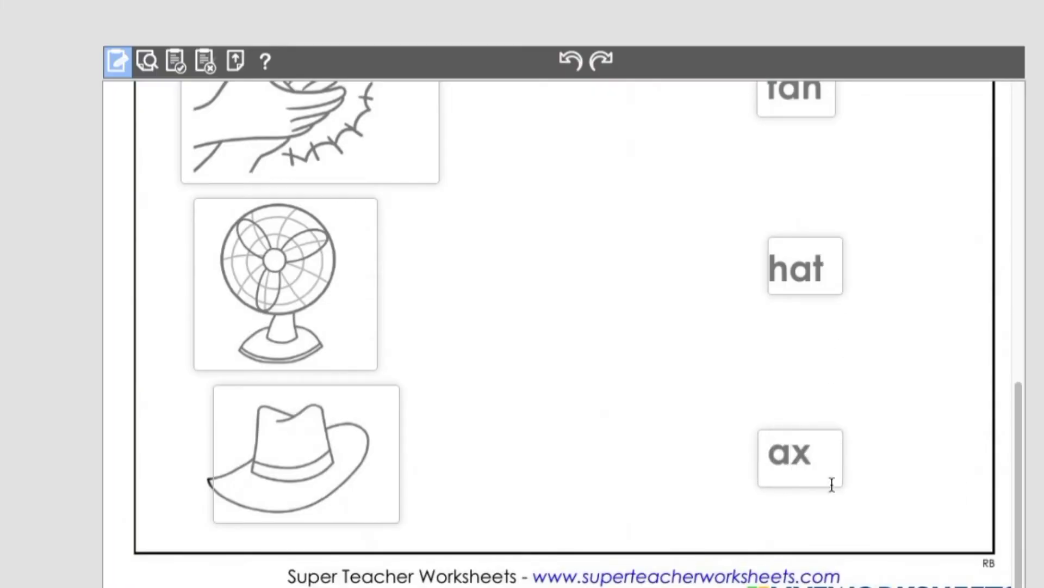
- Enter join:1 in the clam picture's box and copy that code for reuse
scroll(765, 370, "up", 3)
scroll(765, 370, "up", 4)
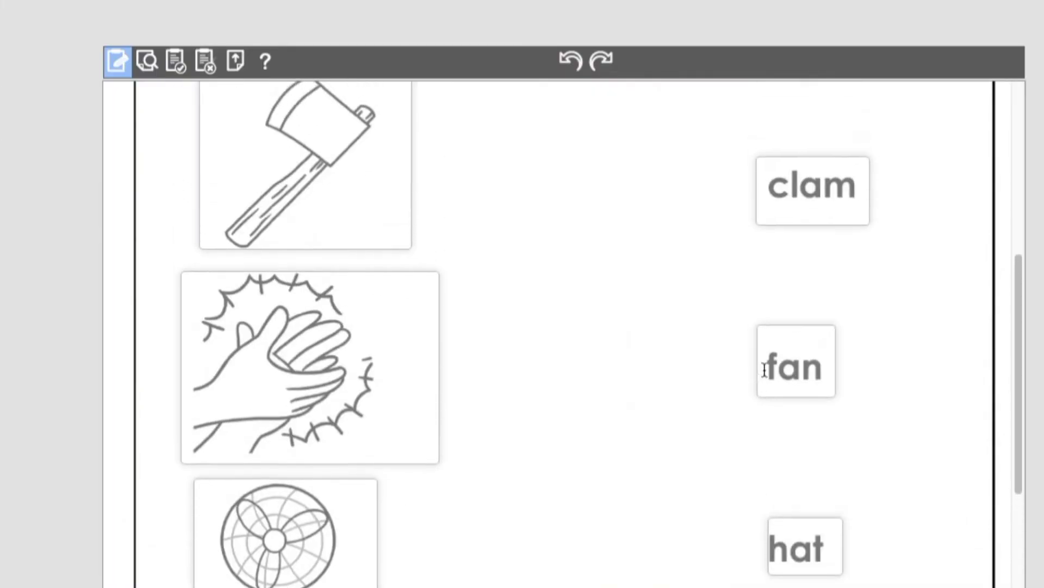
scroll(765, 370, "up", 1)
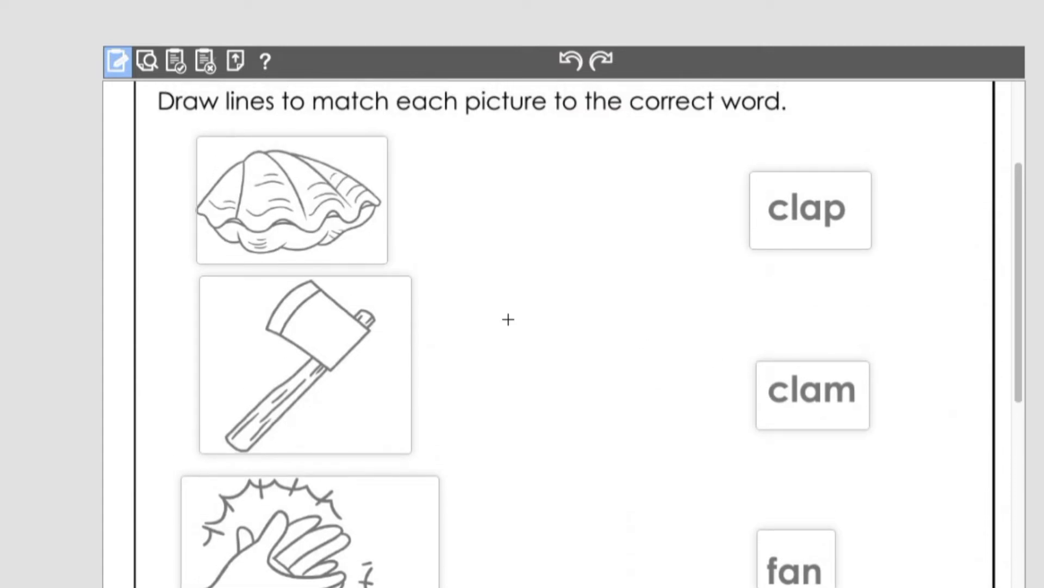
left_click(227, 145)
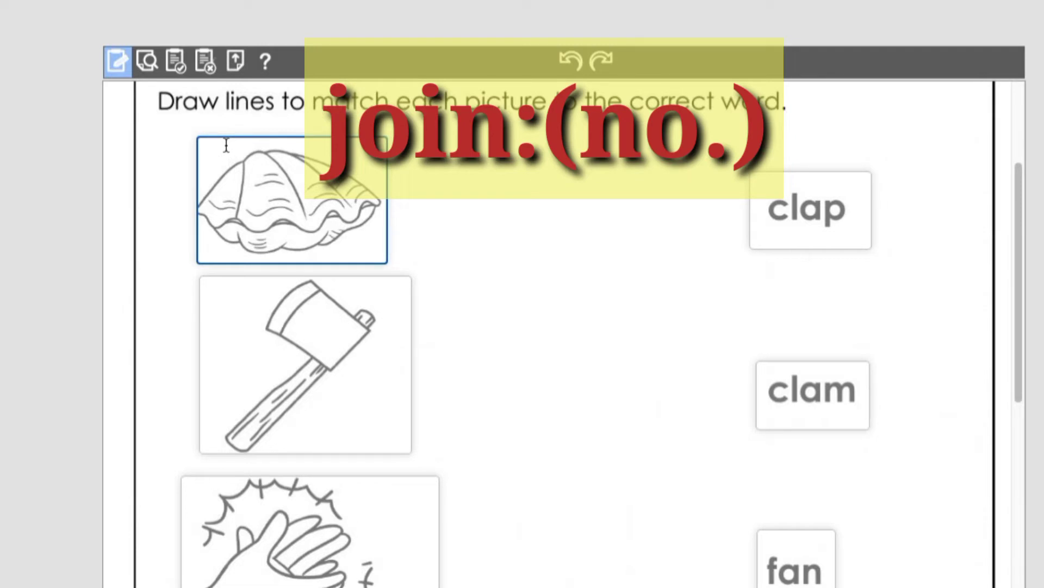
type("join:1")
left_click_drag(226, 145, 195, 143)
right_click(211, 141)
left_click(240, 272)
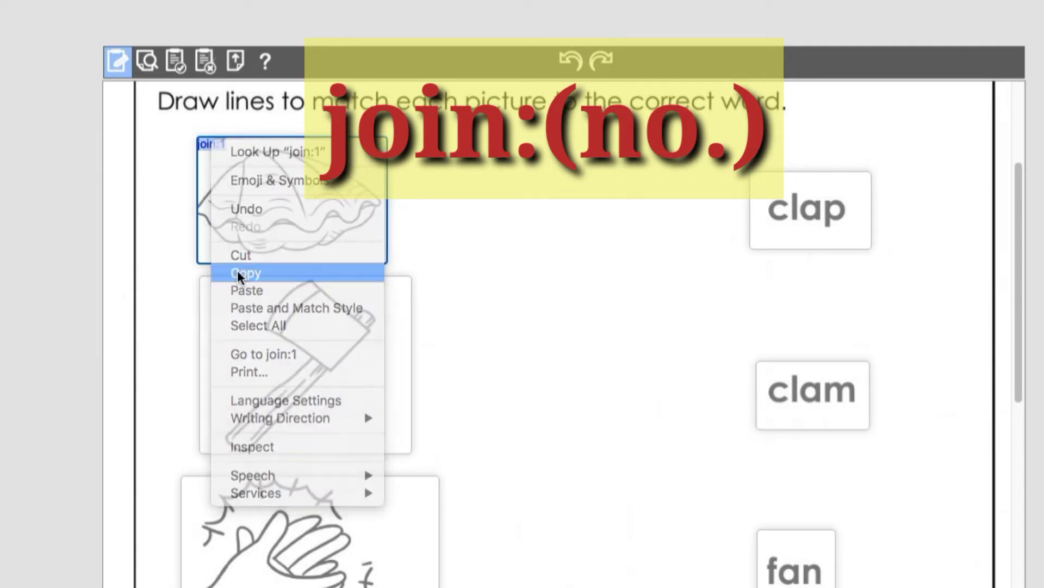
- Paste the copied code into the ax picture's box and change it to join:2
left_click(239, 303)
right_click(239, 302)
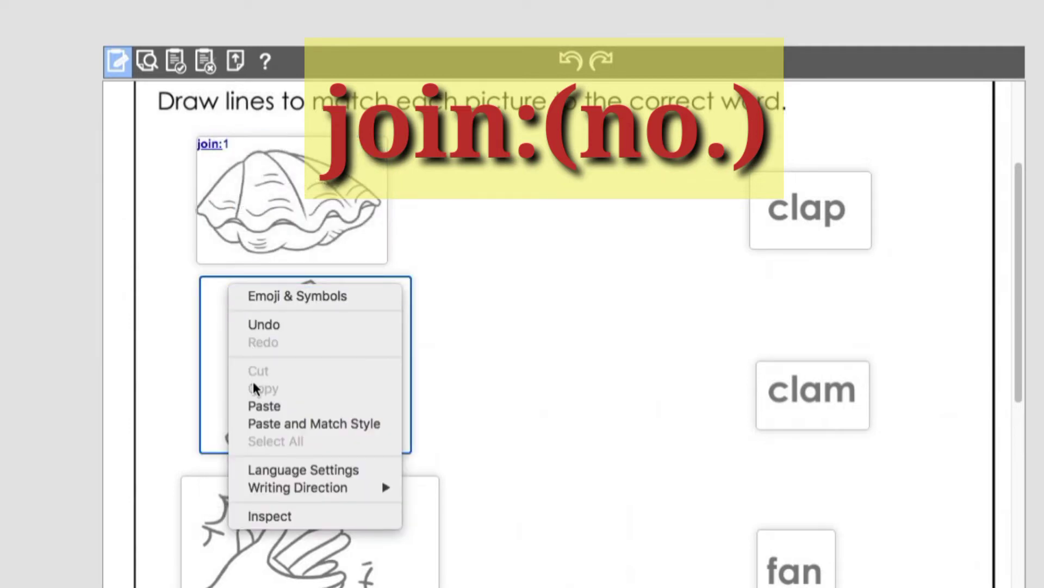
left_click(260, 406)
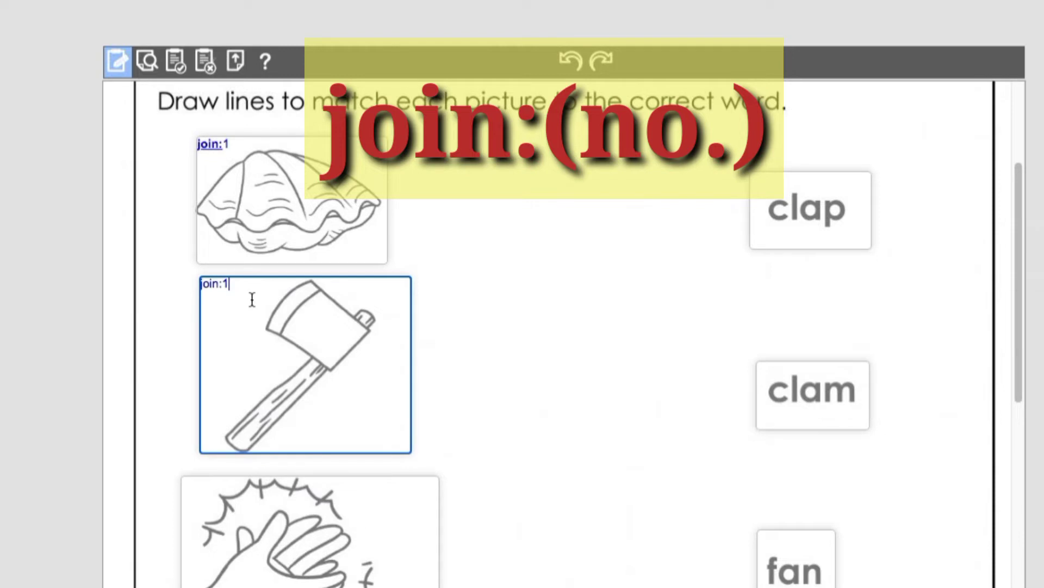
key("BackSpace")
type("2")
- Paste the code into the clapping hands, fan and hat picture boxes, numbering them join:3, join:4 and join:5
scroll(229, 387, "down", 5)
right_click(274, 281)
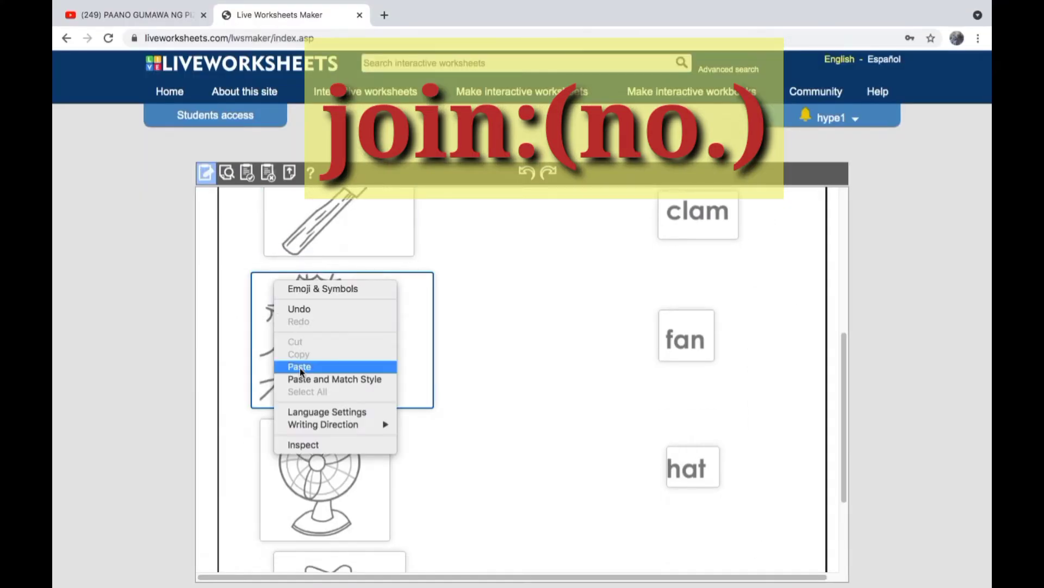
left_click(299, 366)
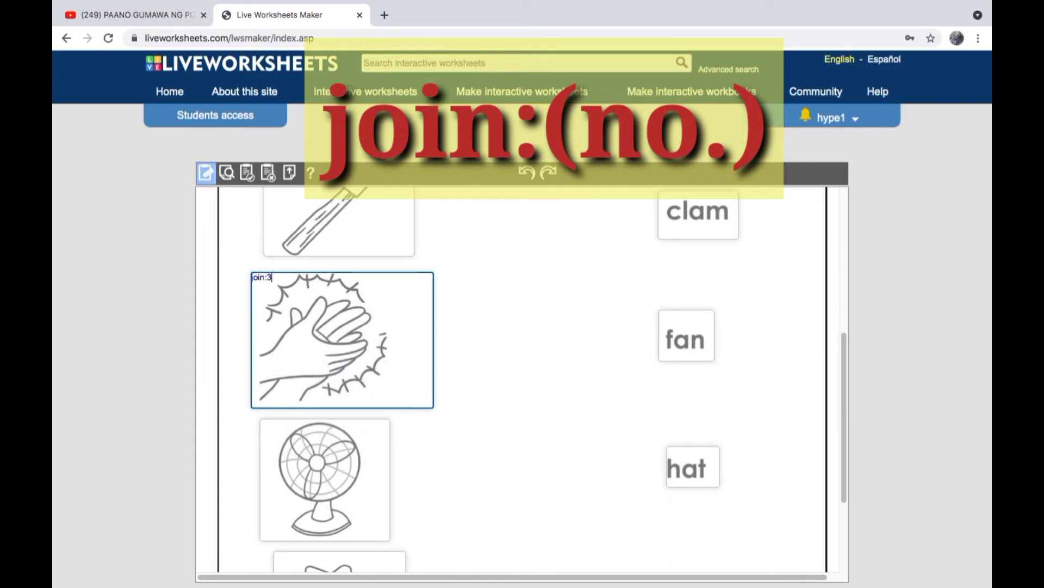
right_click(274, 426)
left_click(293, 499)
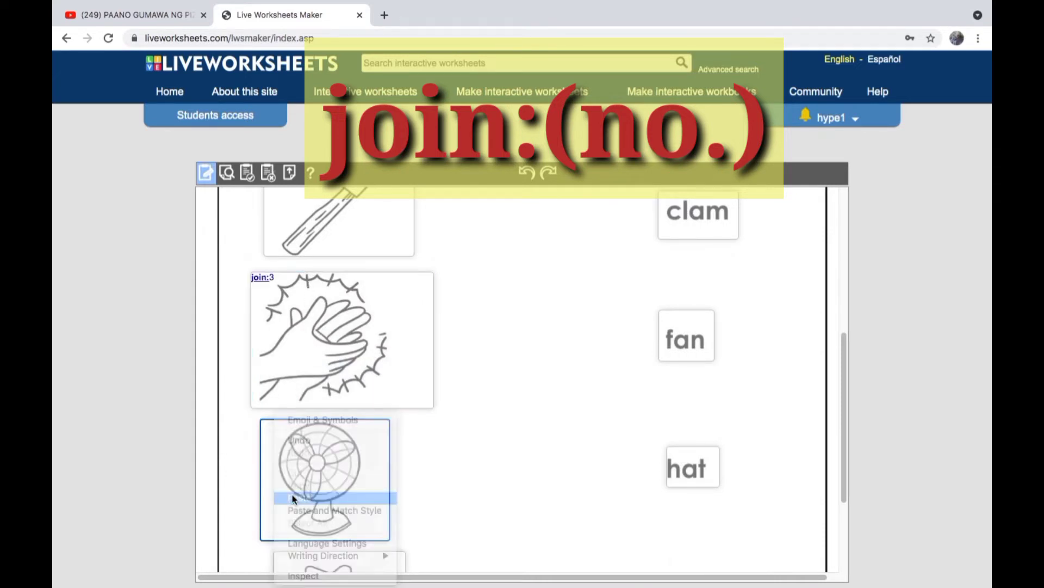
type("4")
scroll(290, 437, "down", 3)
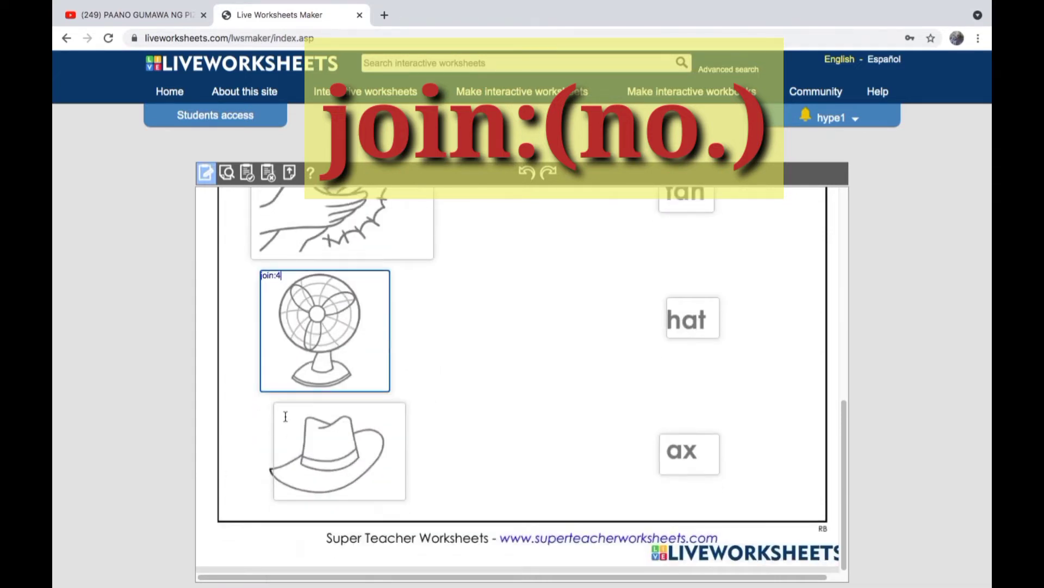
right_click(286, 416)
left_click(311, 493)
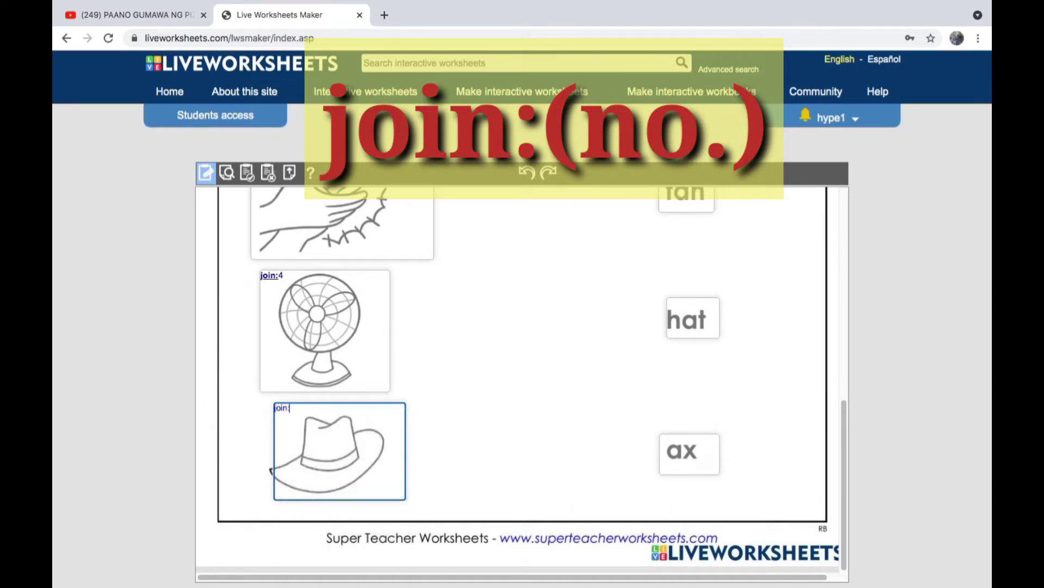
- Paste the code into the box of the word clap and change it to join:3 to match the clapping hands
scroll(490, 391, "up", 8)
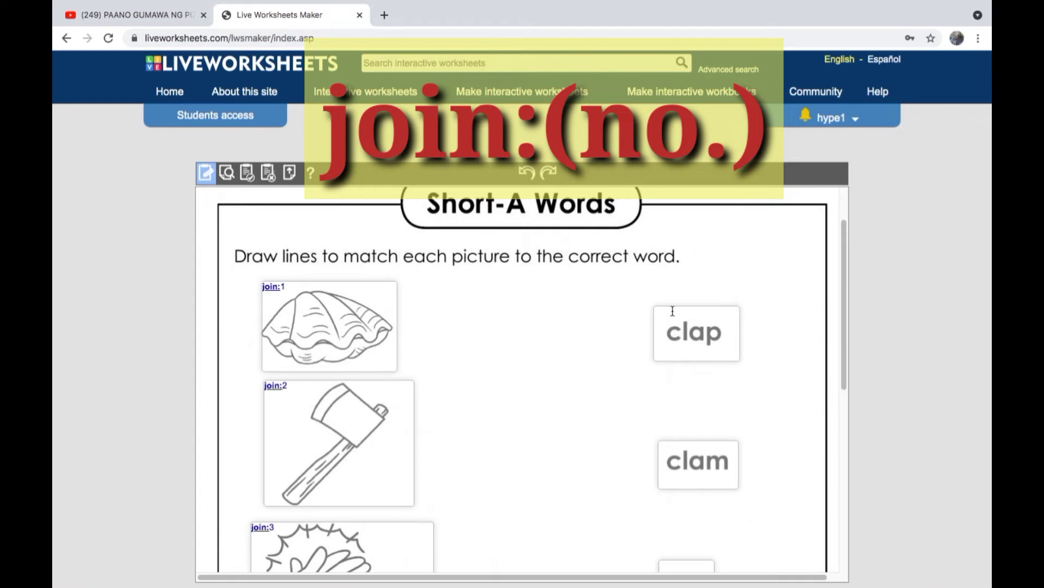
left_click(665, 310)
right_click(665, 311)
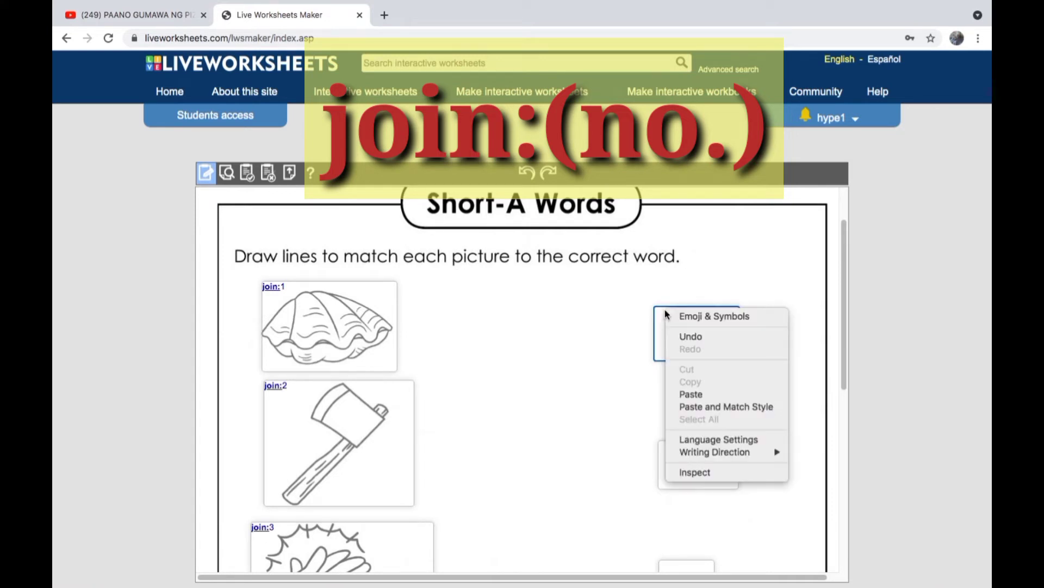
left_click(690, 395)
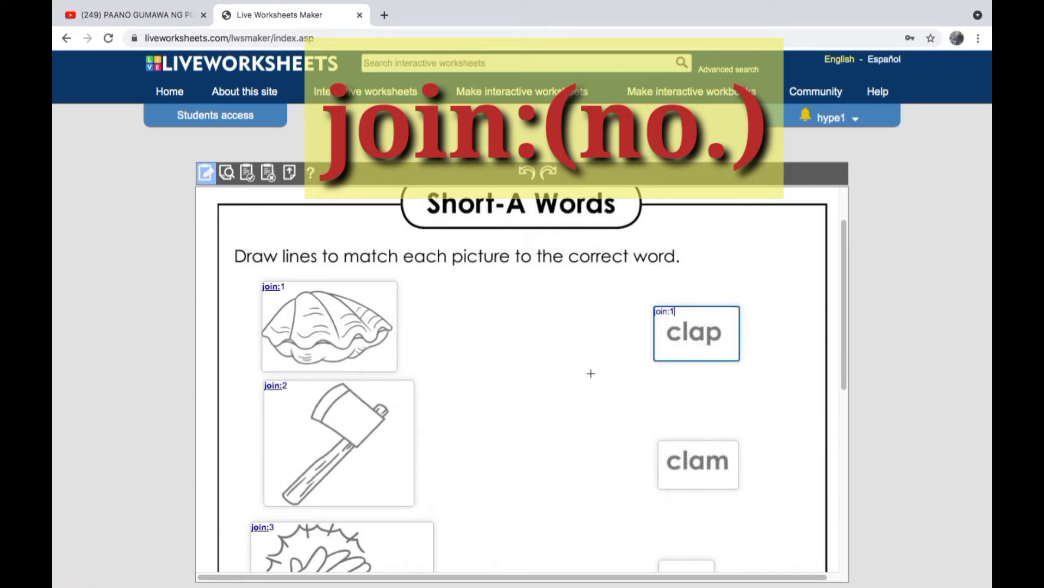
scroll(564, 377, "down", 2)
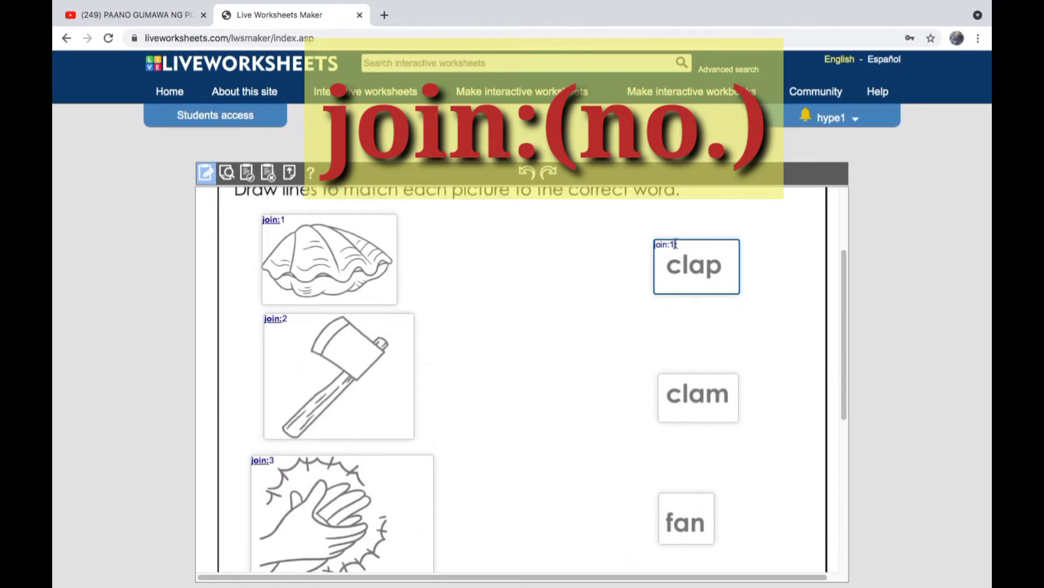
key("BackSpace")
- Paste the code into the boxes of the words clam and fan, using join:1 for clam and join:4 for fan
left_click(670, 384)
right_click(670, 379)
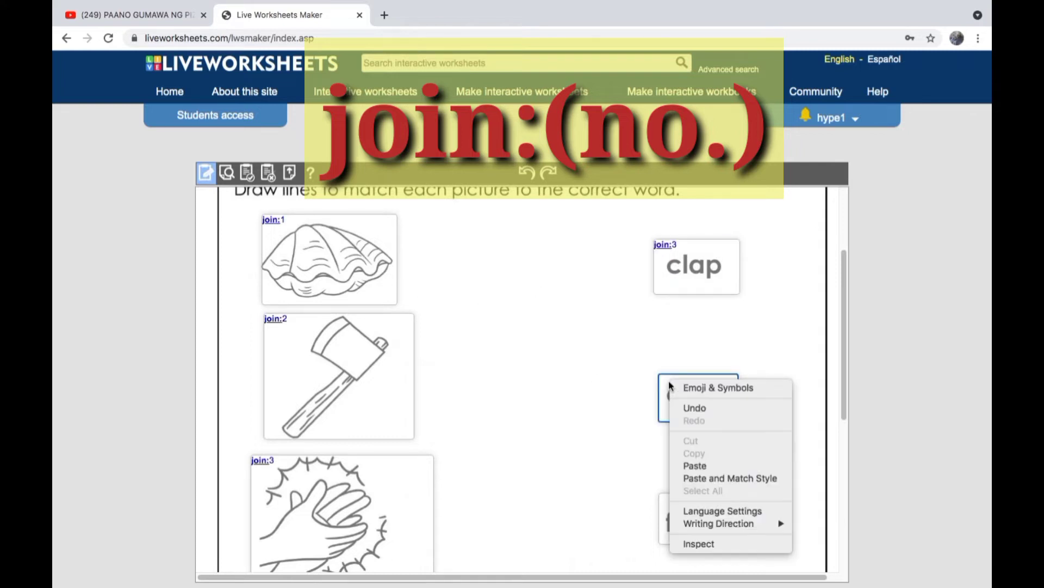
left_click(687, 465)
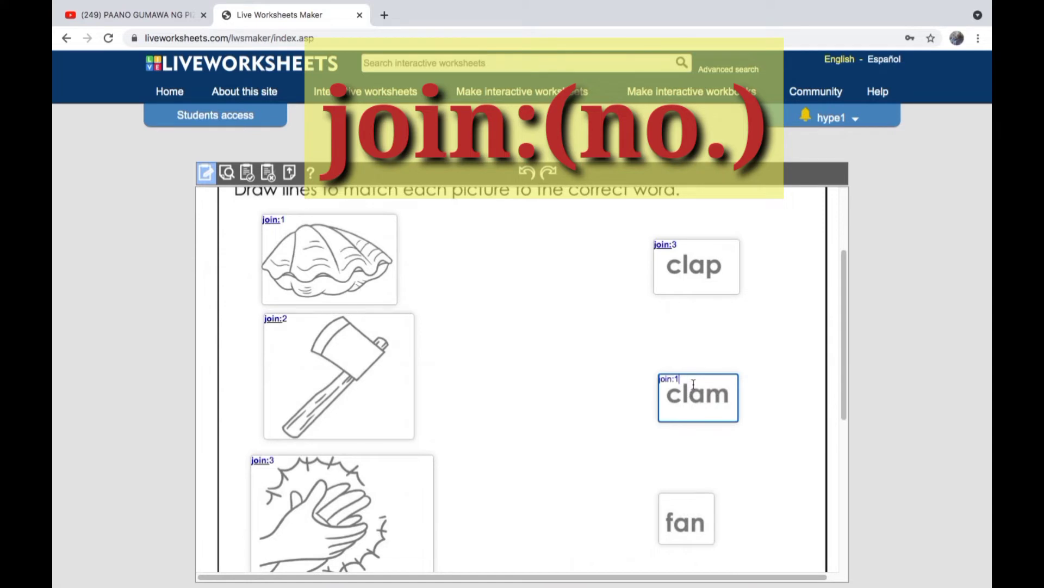
scroll(694, 384, "down", 3)
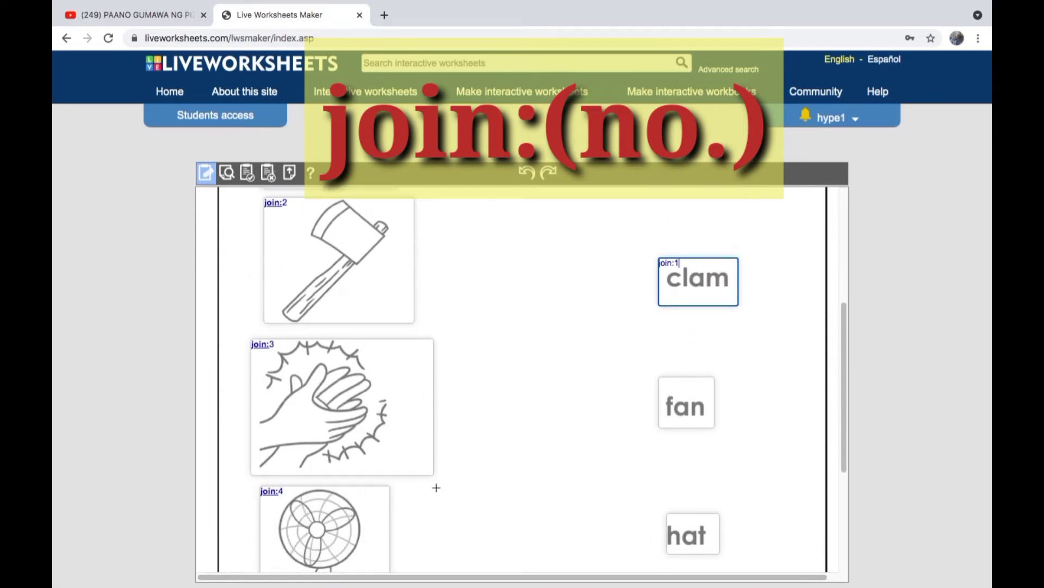
left_click(672, 382)
right_click(672, 384)
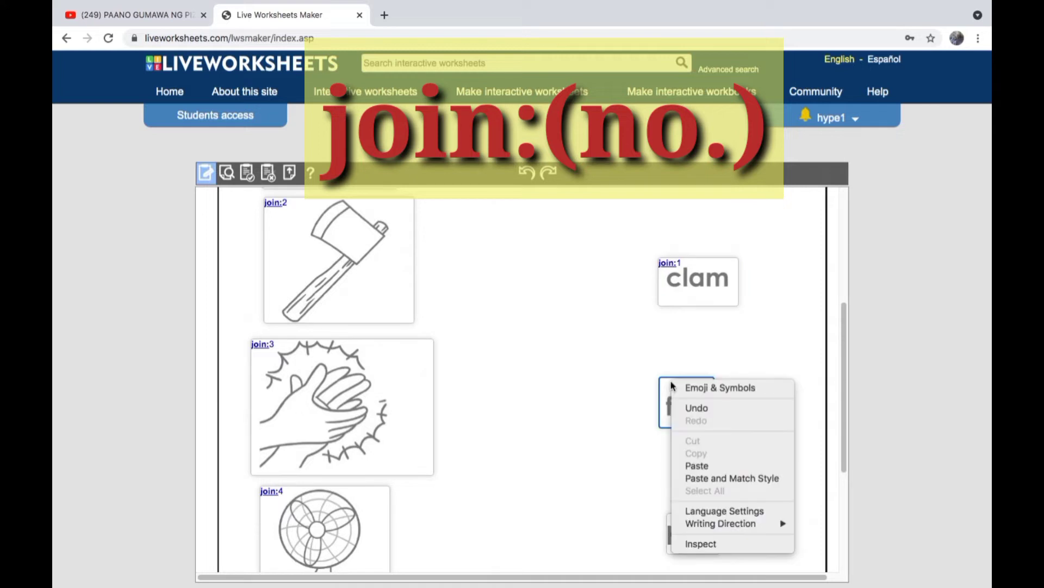
left_click(696, 465)
key("BackSpace")
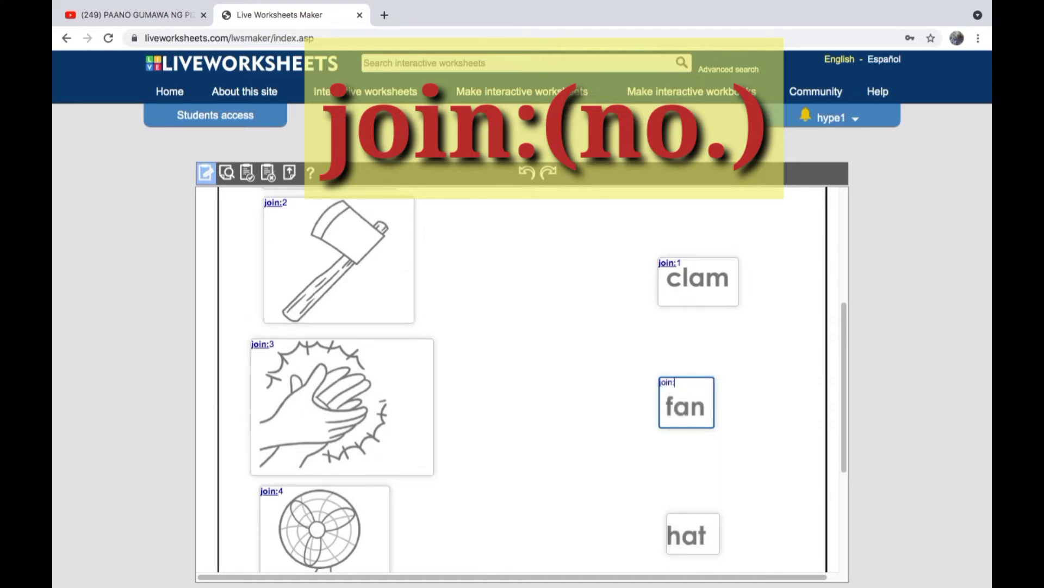
- Paste the code into the box of the word hat and change it to join:5
scroll(511, 381, "down", 3)
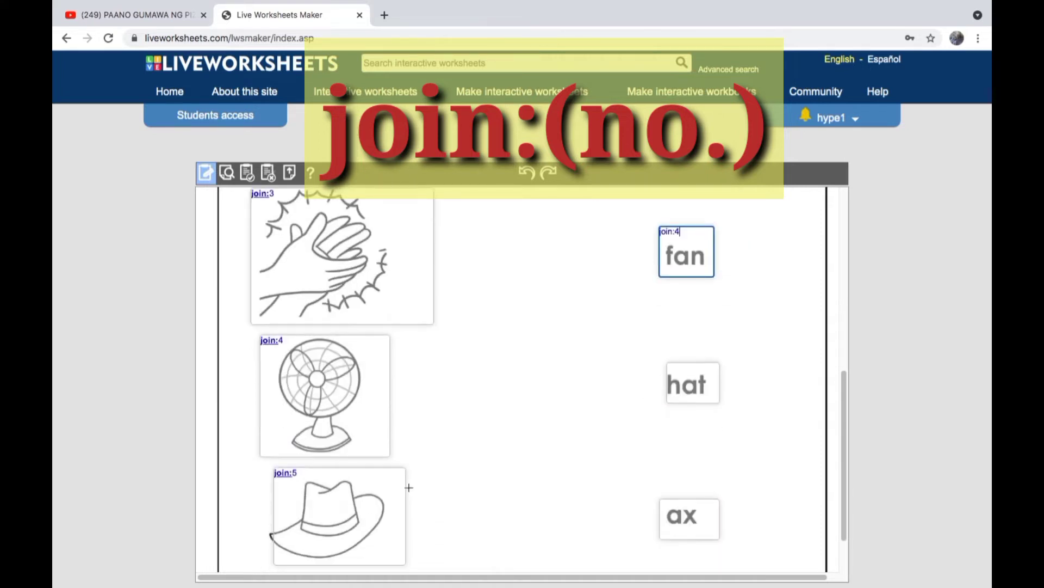
right_click(676, 370)
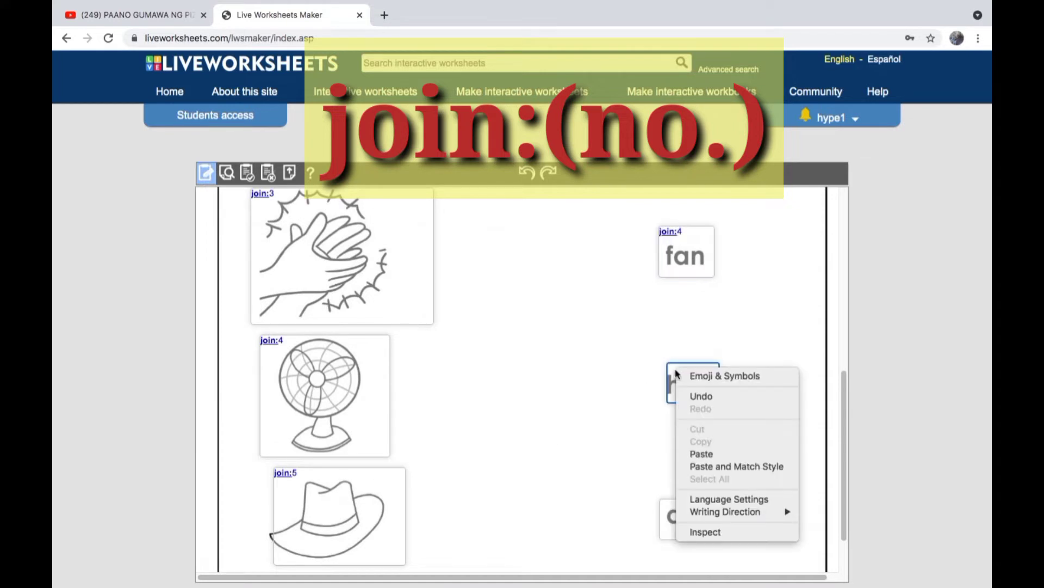
left_click(701, 456)
key("BackSpace")
type("5")
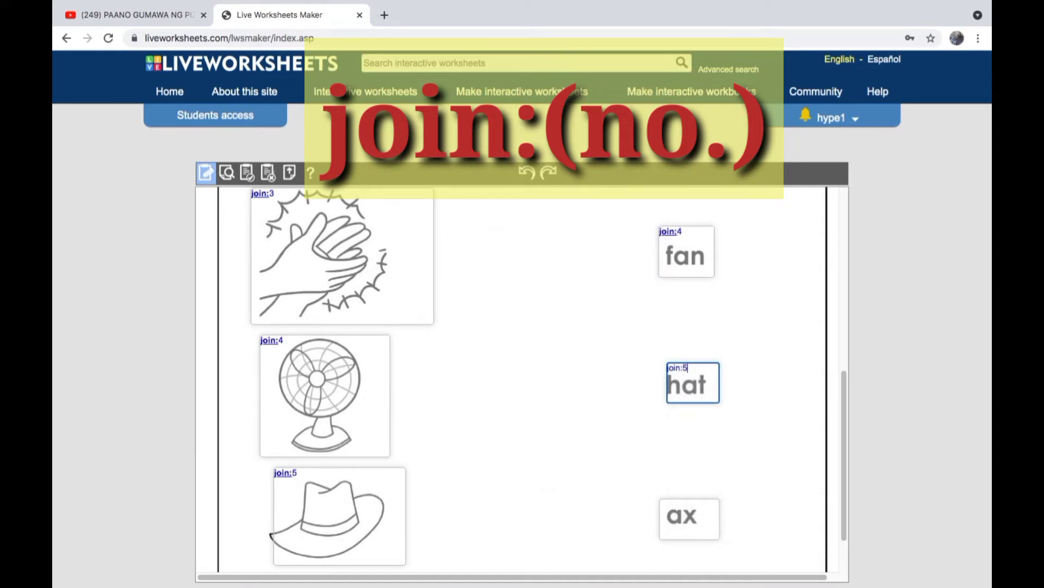
- Paste the code into the box of the word ax and change it to join:2
scroll(630, 415, "up", 5)
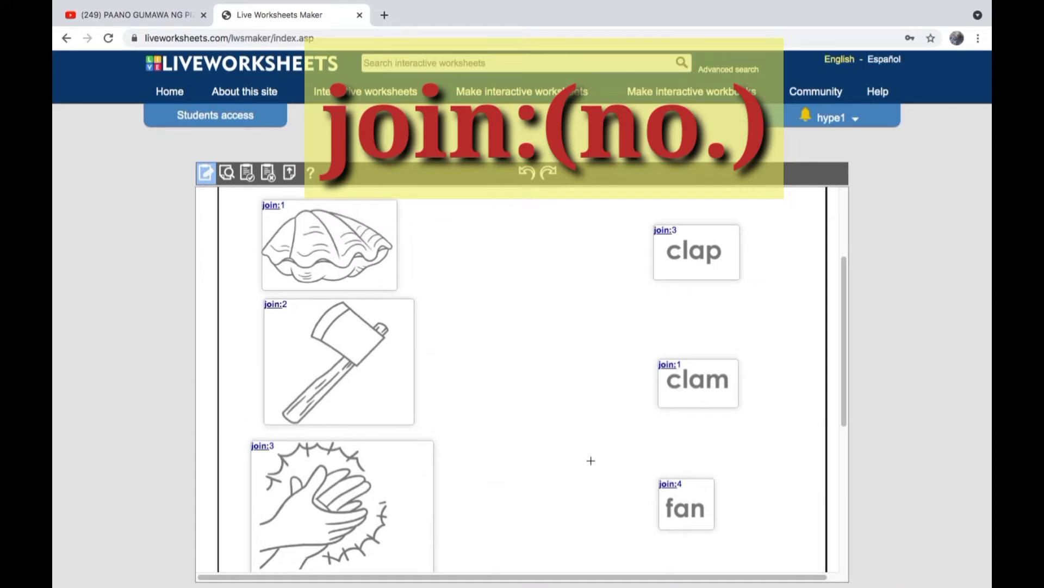
scroll(591, 461, "down", 5)
right_click(670, 511)
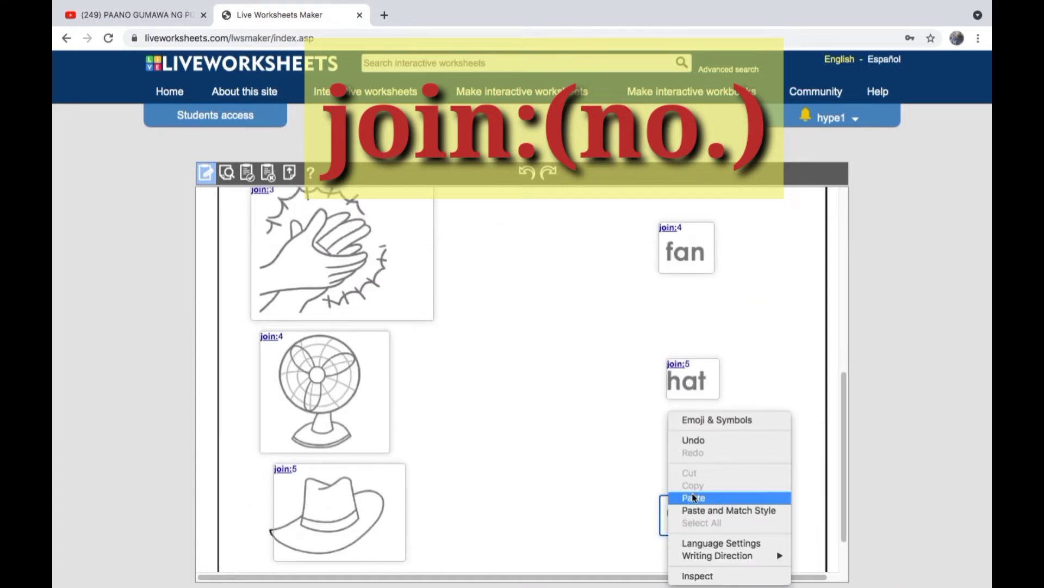
left_click(695, 497)
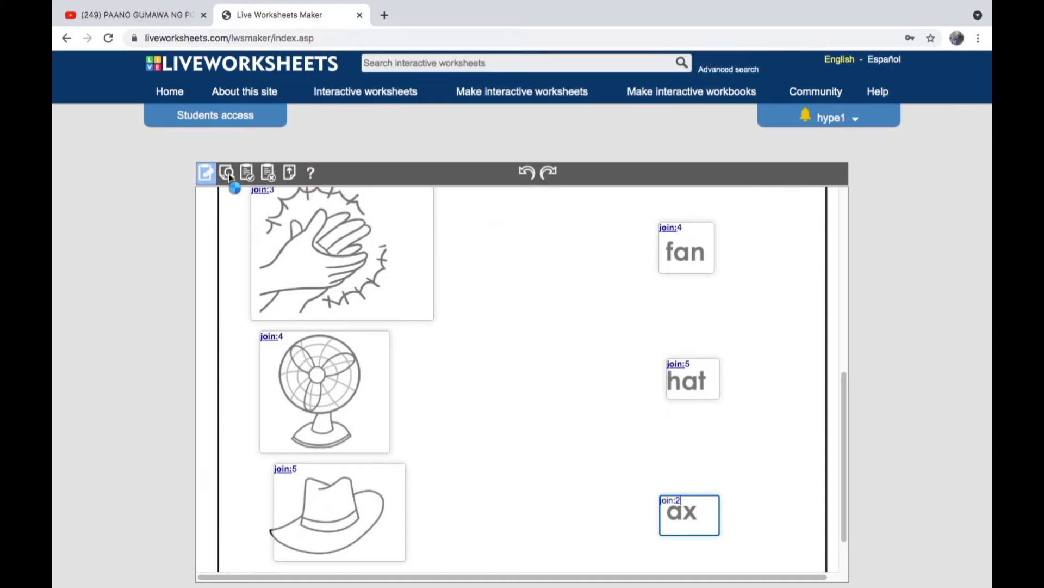
- Preview the worksheet and draw lines matching the clam, axe and fan pictures to the words clam, ax and fan
left_click(226, 172)
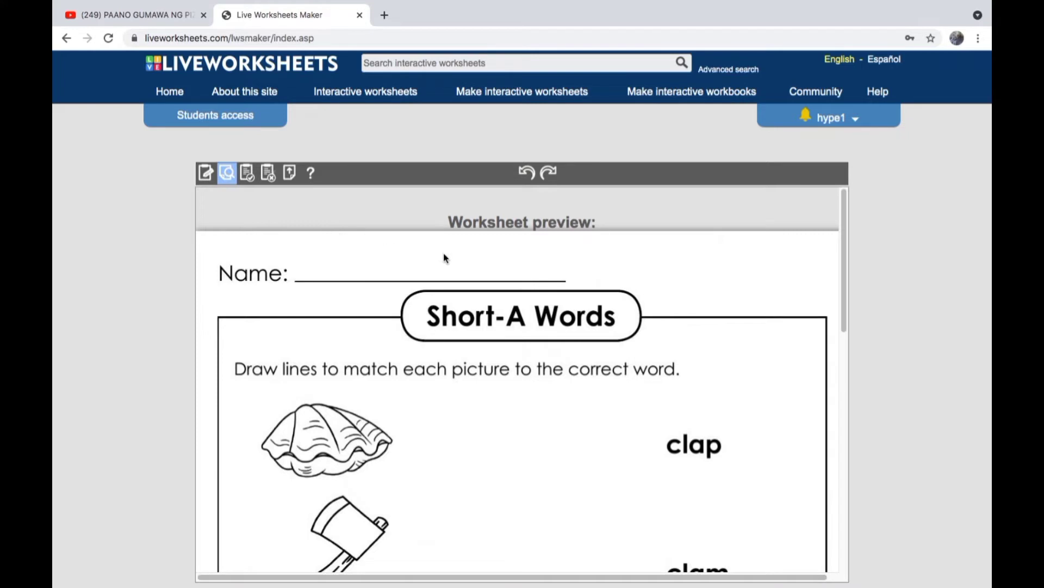
scroll(448, 254, "down", 3)
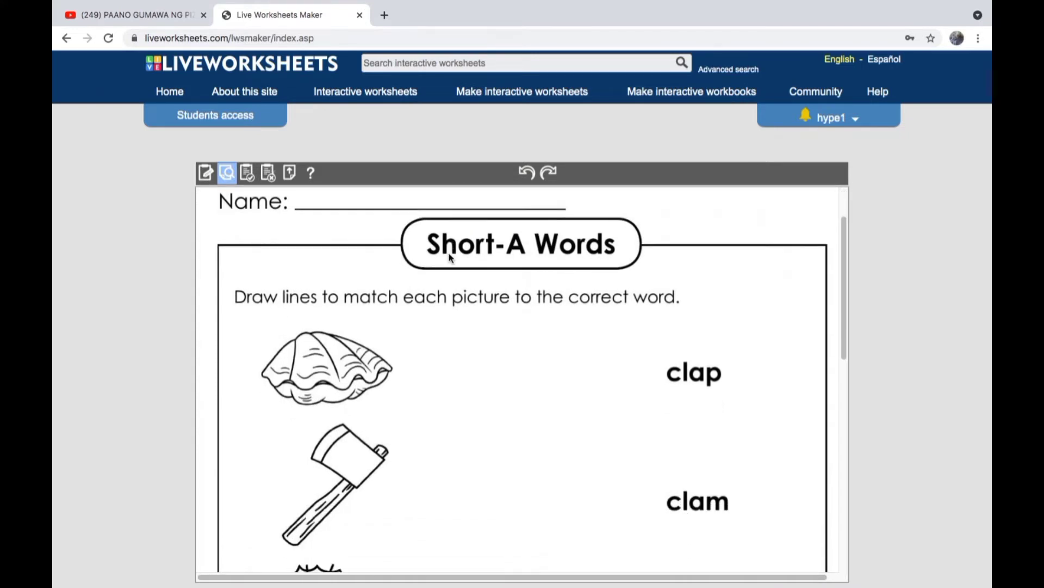
scroll(448, 257, "down", 3)
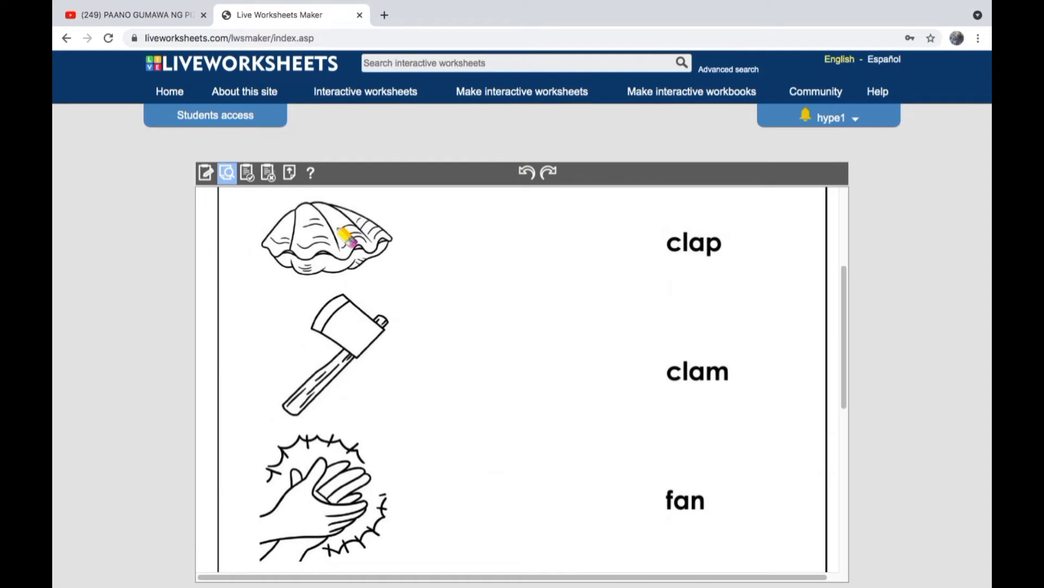
mouse_move(359, 242)
left_mouse_down()
mouse_move(526, 327)
mouse_move(686, 385)
left_mouse_up()
scroll(403, 351, "down", 2)
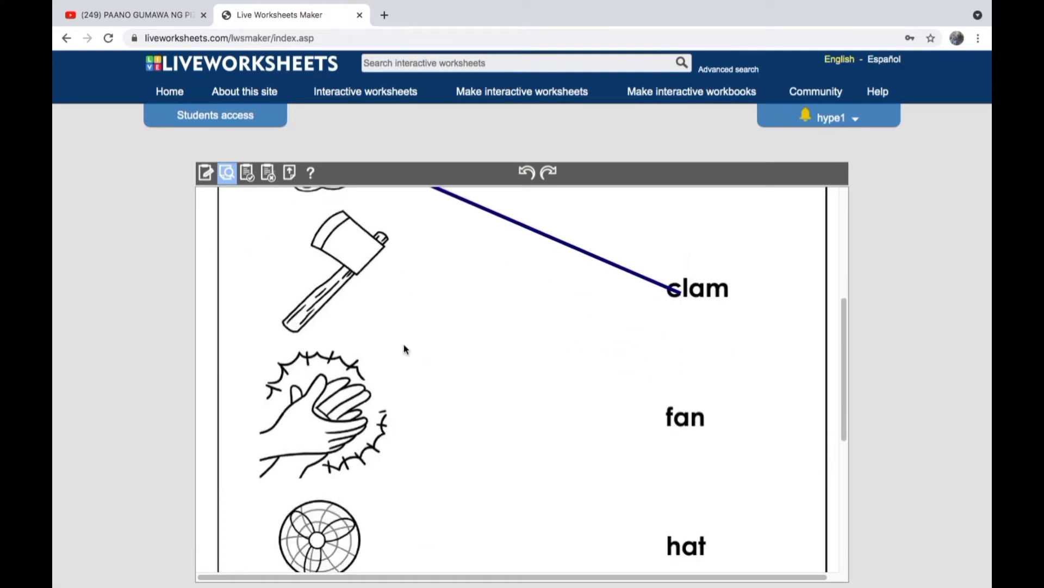
mouse_move(365, 264)
left_mouse_down()
mouse_move(593, 566)
mouse_move(680, 555)
mouse_move(676, 506)
left_mouse_up()
scroll(680, 555, "down", 3)
left_click_drag(352, 409, 665, 238)
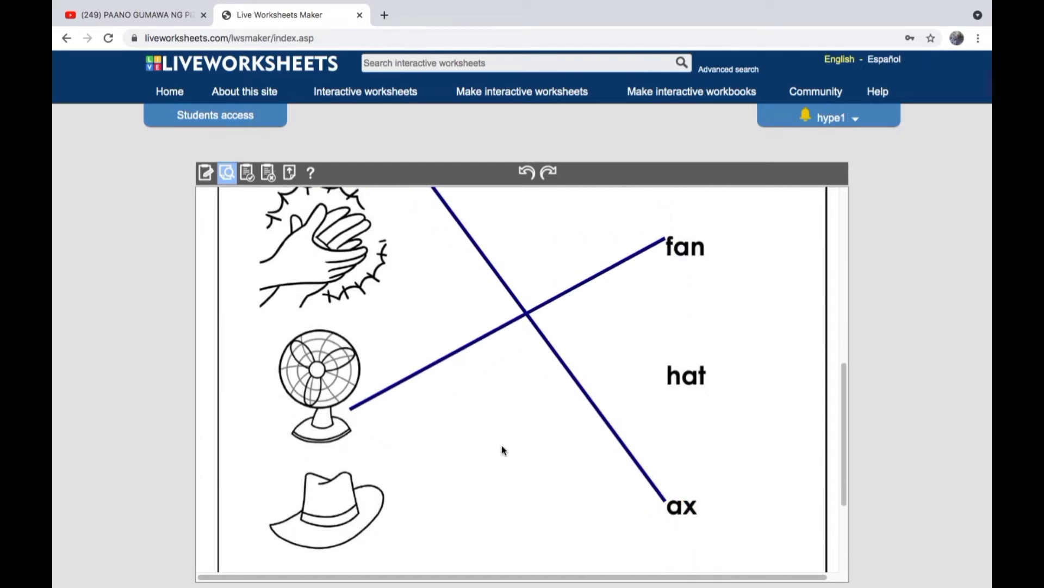
- Draw lines matching the hat picture to the word hat and the clapping hands to the word clap
mouse_move(382, 517)
left_mouse_down()
mouse_move(707, 376)
mouse_move(653, 385)
left_mouse_up()
scroll(653, 385, "up", 3)
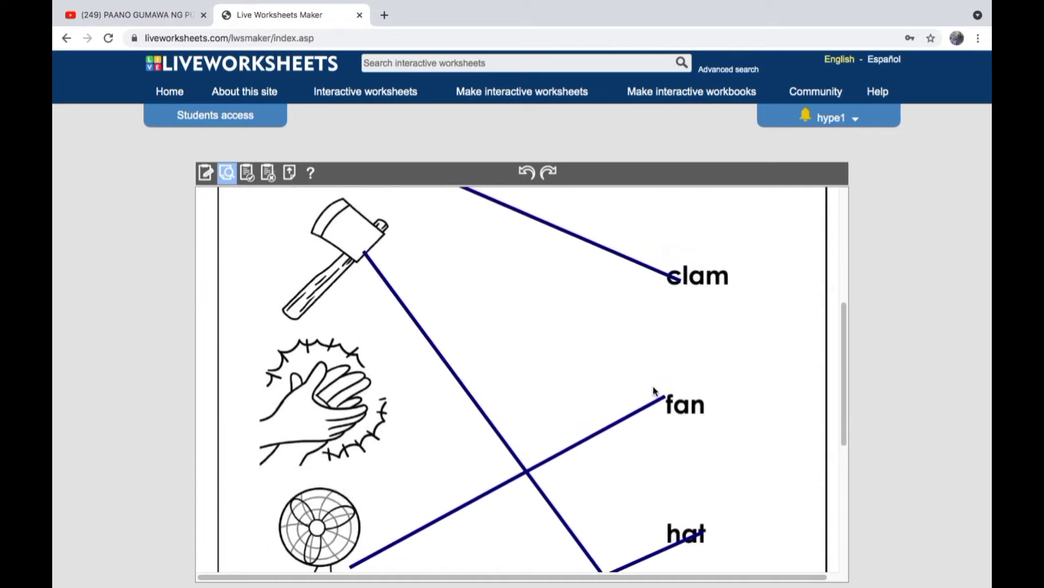
left_click_drag(384, 414, 680, 263)
scroll(668, 208, "up", 2)
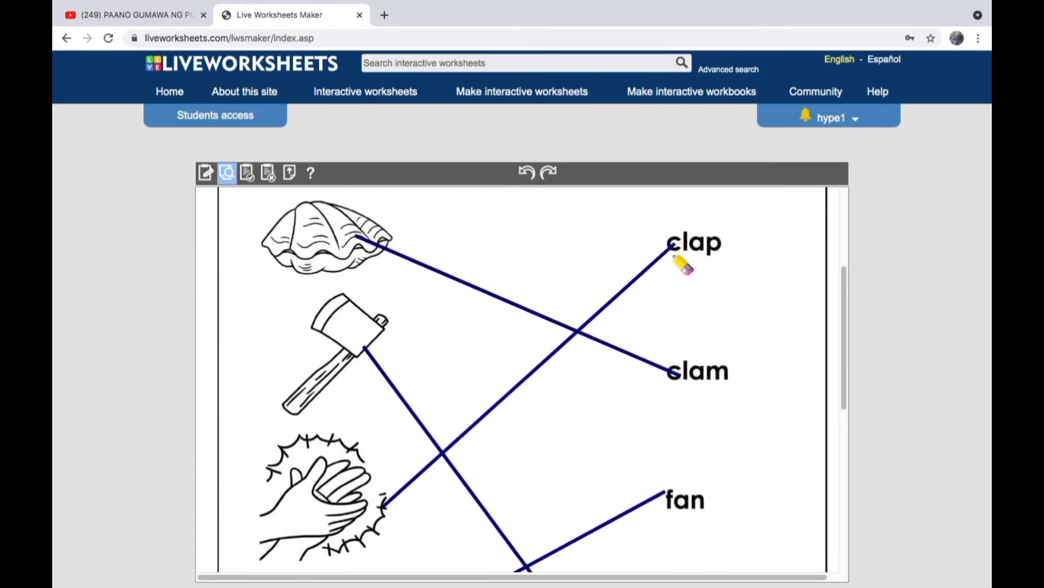
- Finish the previewed exercise and check the score and the marking of each matched picture and word
scroll(648, 334, "down", 6)
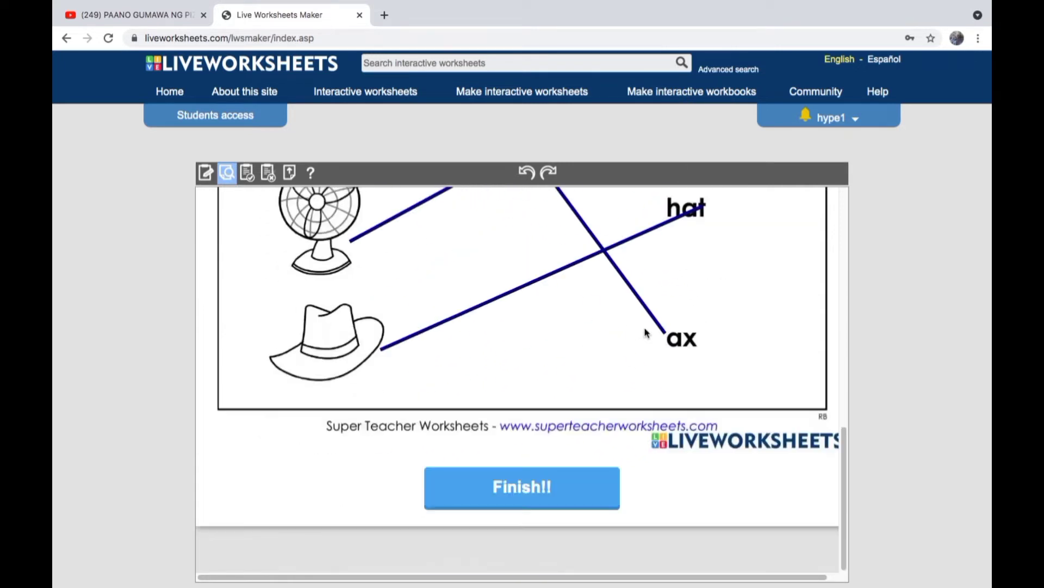
left_click(545, 474)
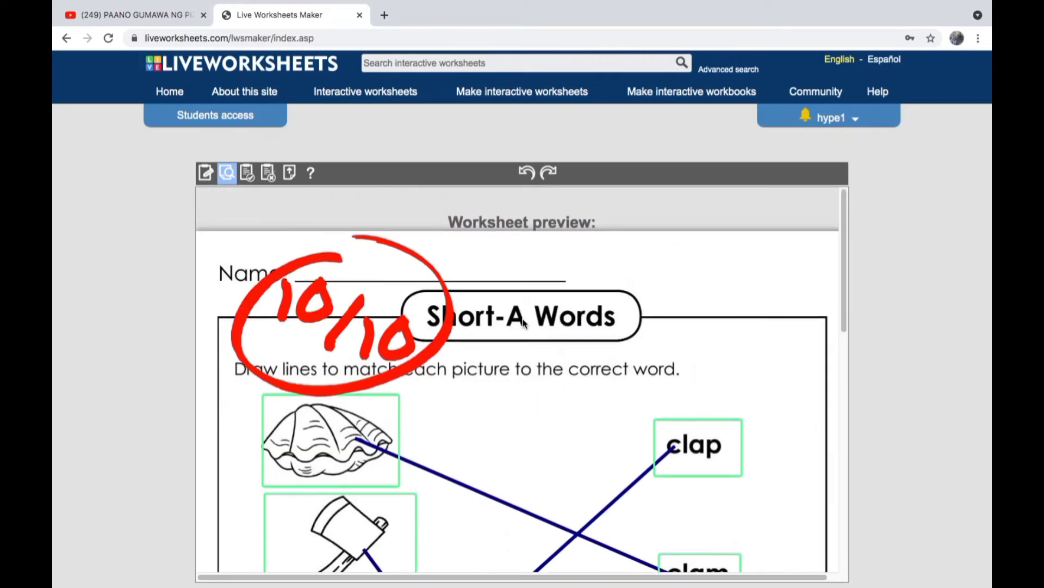
scroll(360, 307, "down", 2)
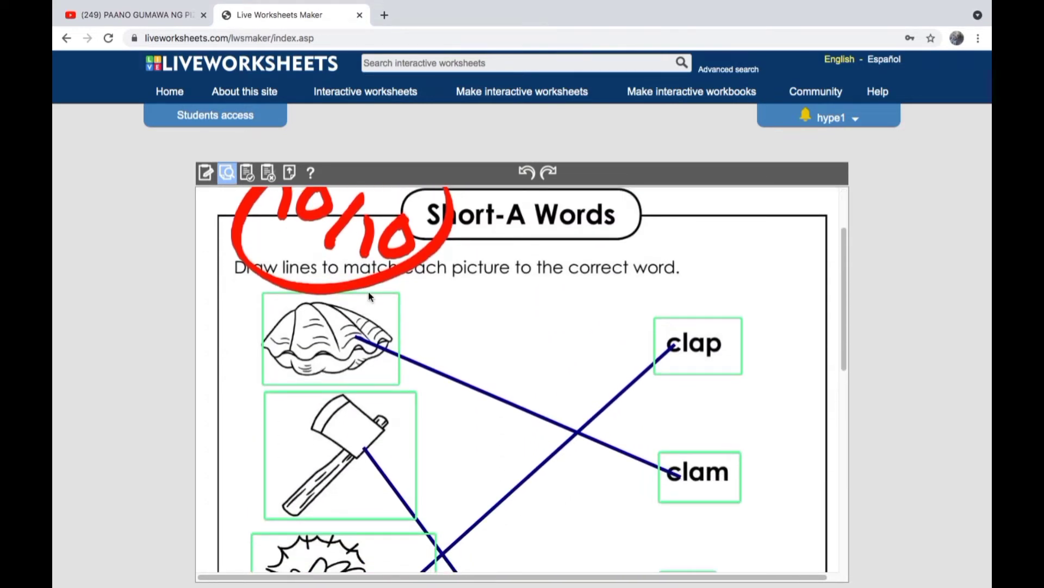
scroll(369, 294, "down", 8)
scroll(374, 298, "up", 5)
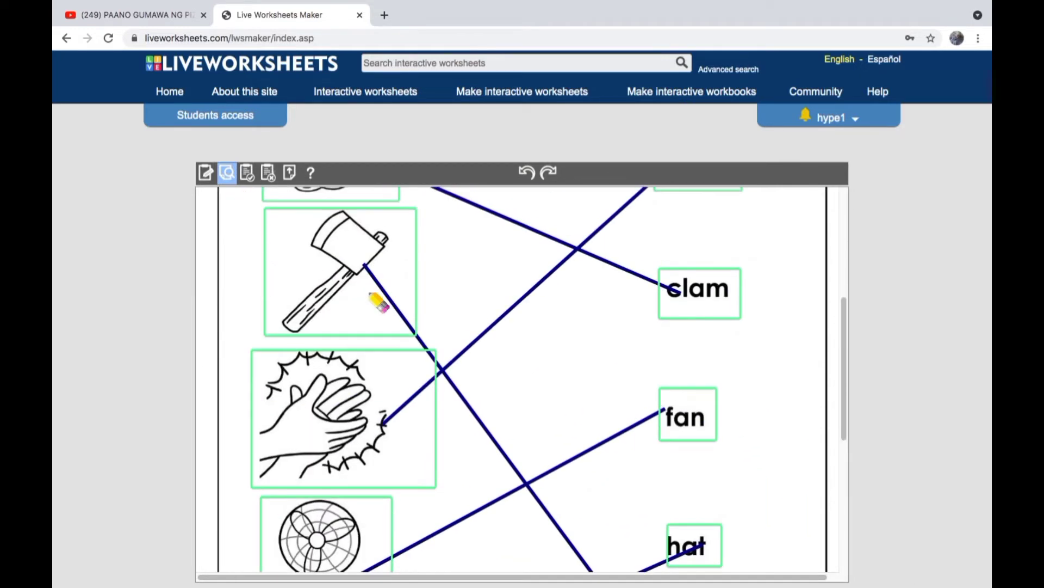
scroll(376, 302, "up", 6)
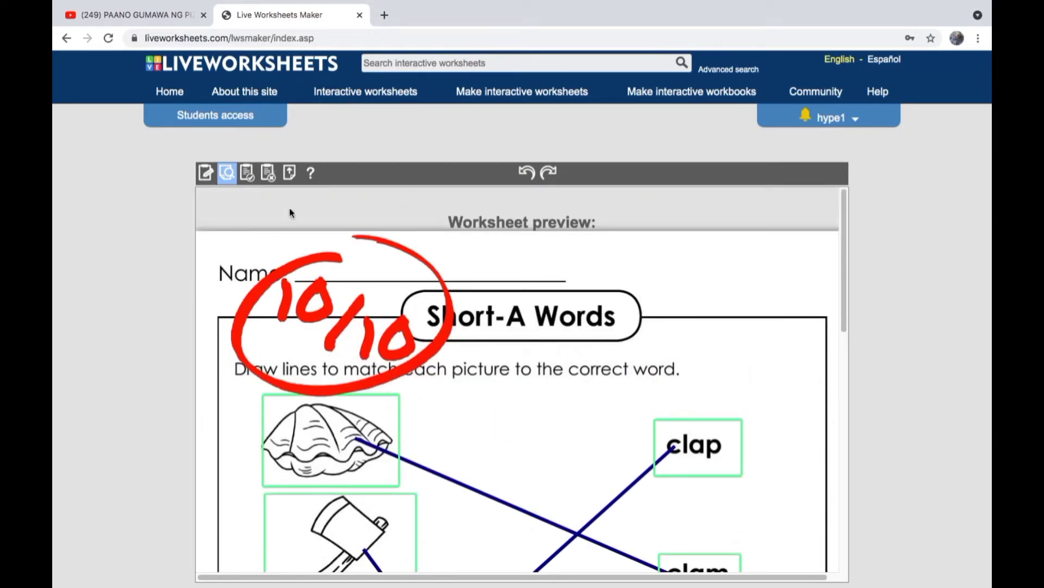
- Return to the worksheet upload page and upload Doc1.pdf as a new worksheet
left_click(78, 43)
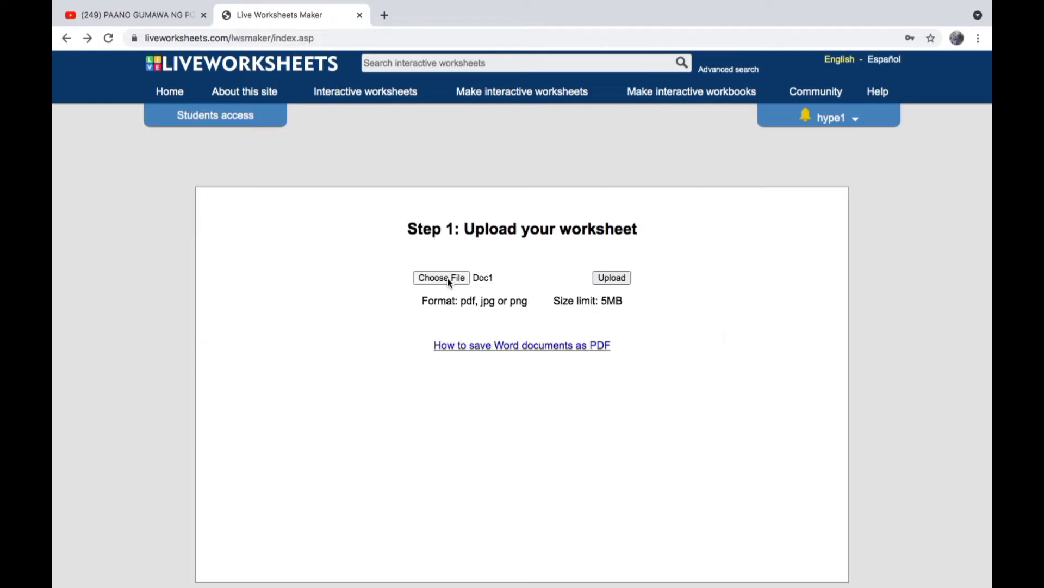
left_click(449, 280)
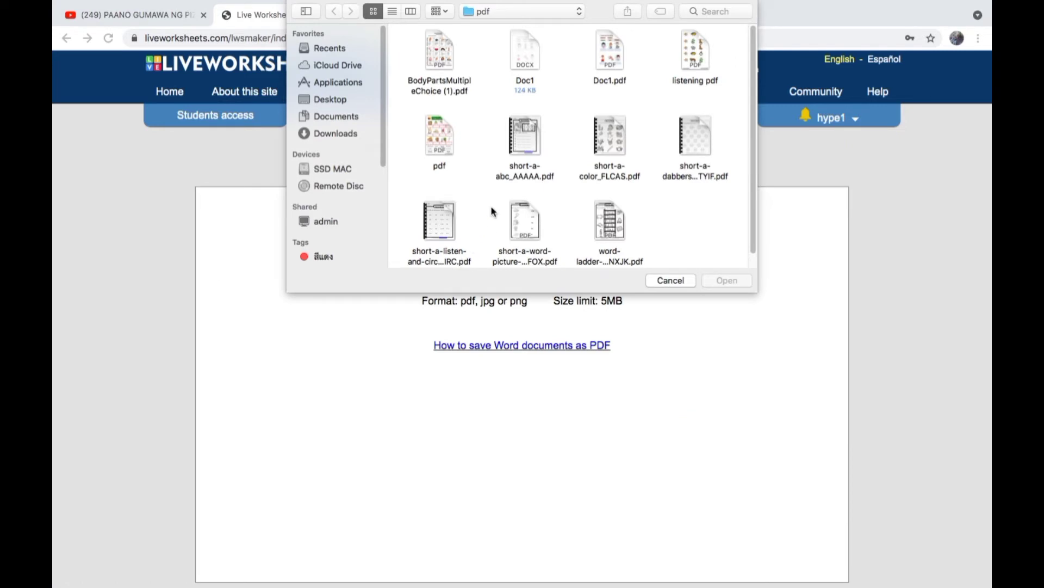
left_click(616, 52)
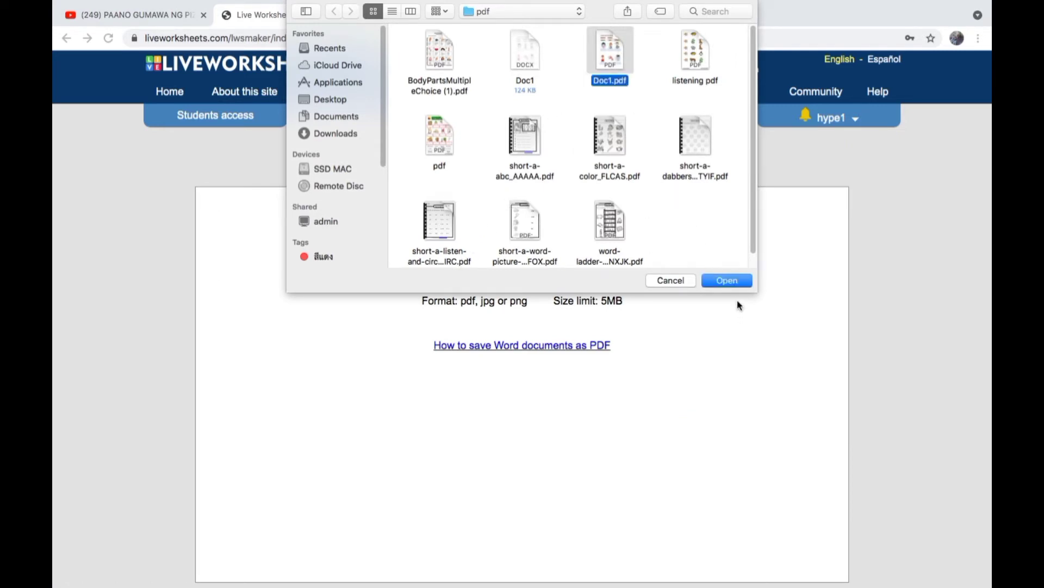
left_click(734, 280)
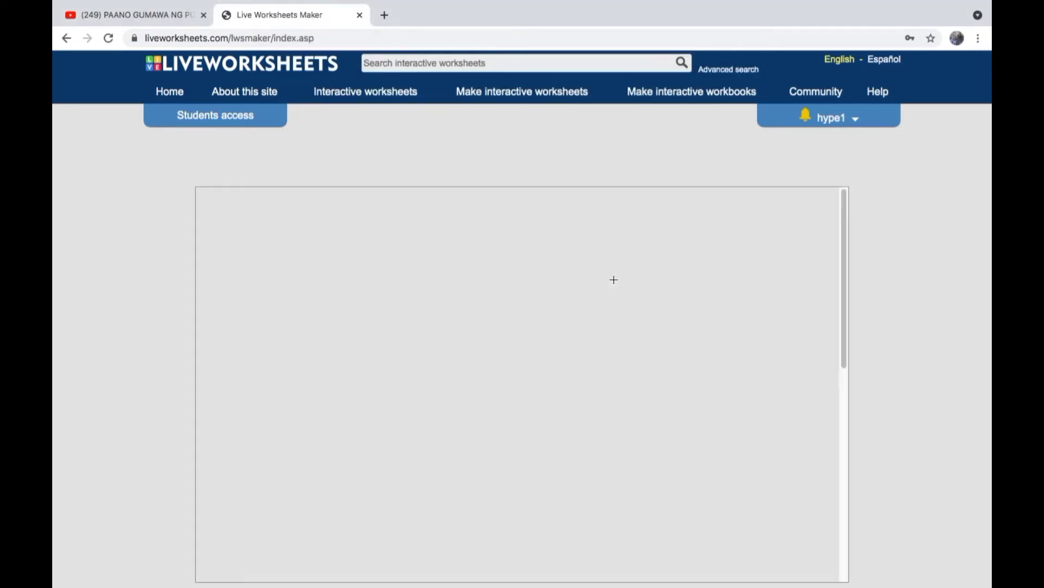
- Draw a box over each of the six word labels, from Brushing teeth to Washing hand
scroll(613, 279, "down", 2)
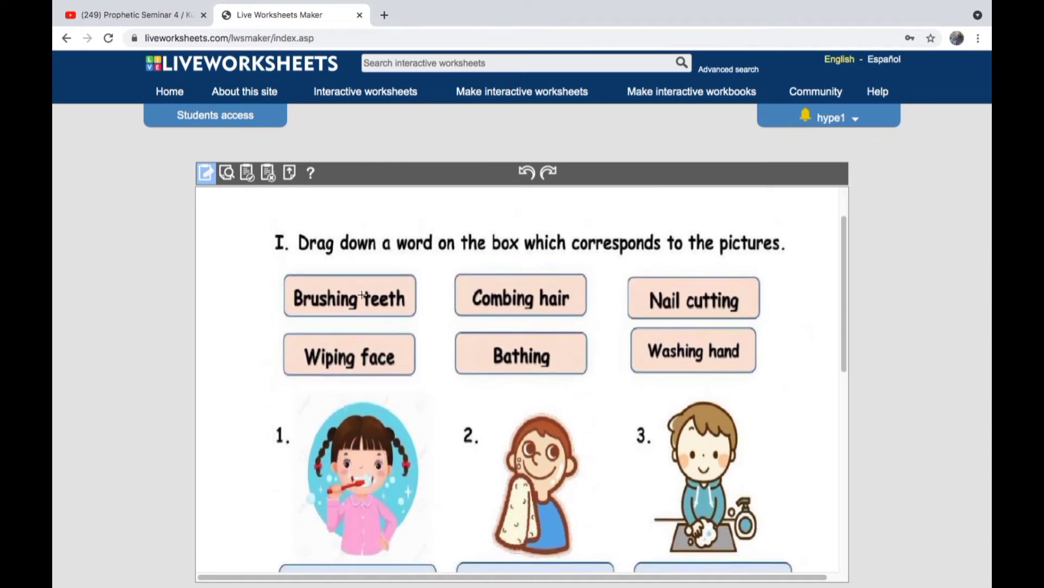
scroll(361, 294, "down", 5)
scroll(346, 415, "up", 3)
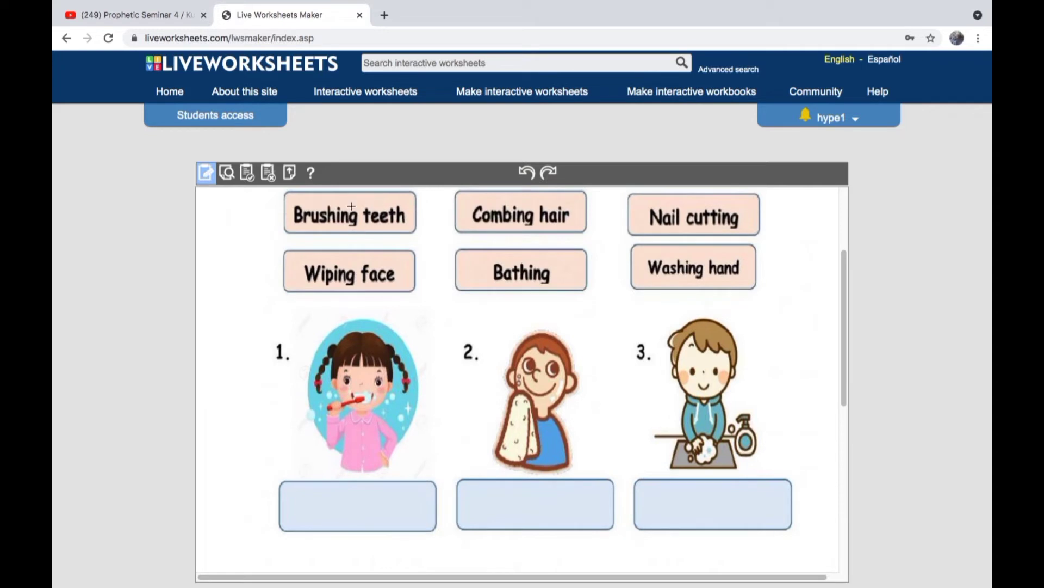
mouse_move(352, 206)
left_mouse_down()
mouse_move(359, 319)
mouse_move(395, 330)
mouse_move(353, 284)
mouse_move(345, 236)
left_mouse_up()
scroll(406, 218, "up", 1)
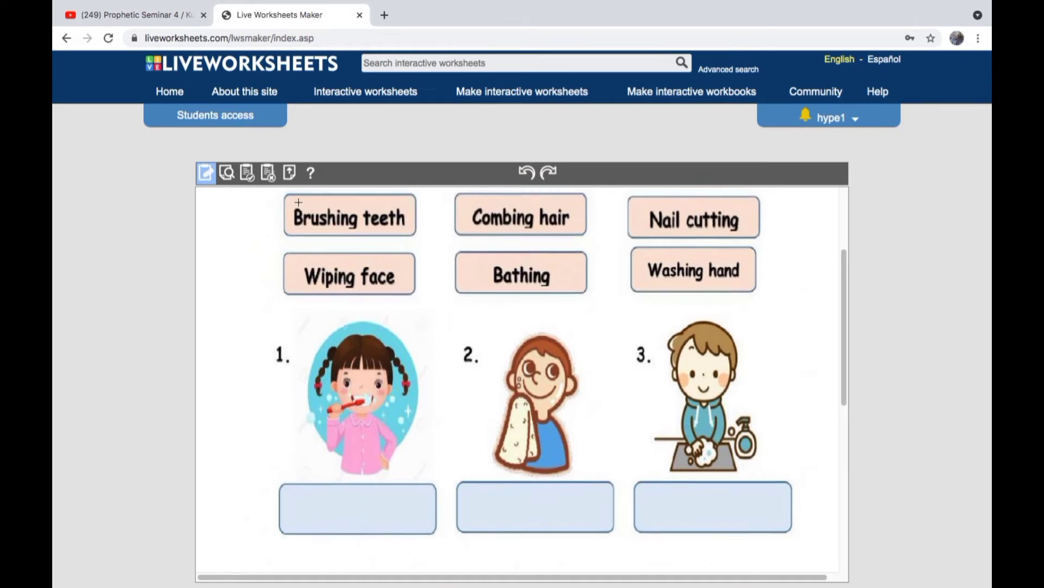
mouse_move(284, 196)
left_mouse_down()
mouse_move(325, 230)
mouse_move(421, 240)
left_mouse_up()
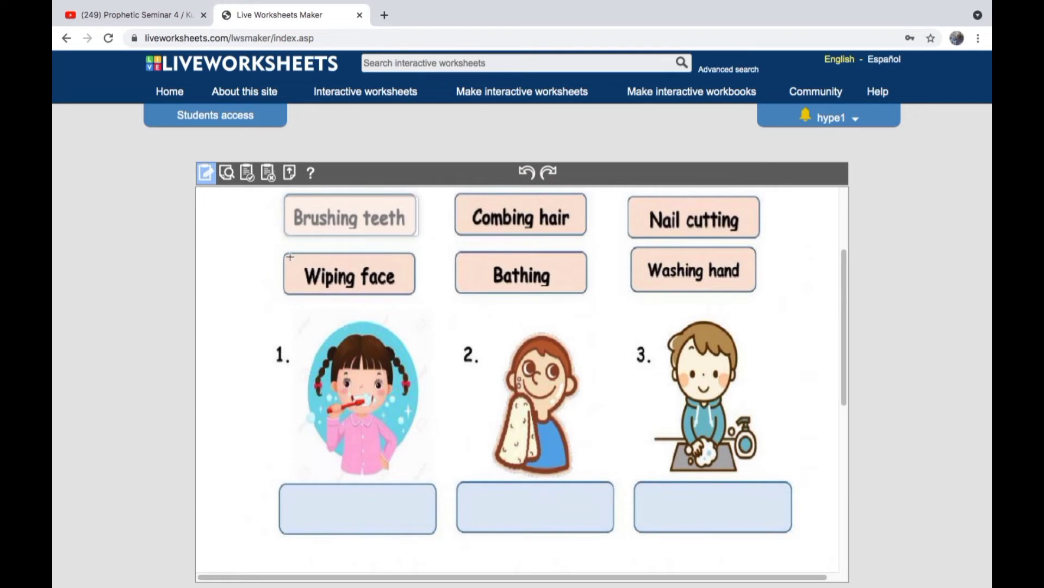
left_click_drag(284, 254, 418, 295)
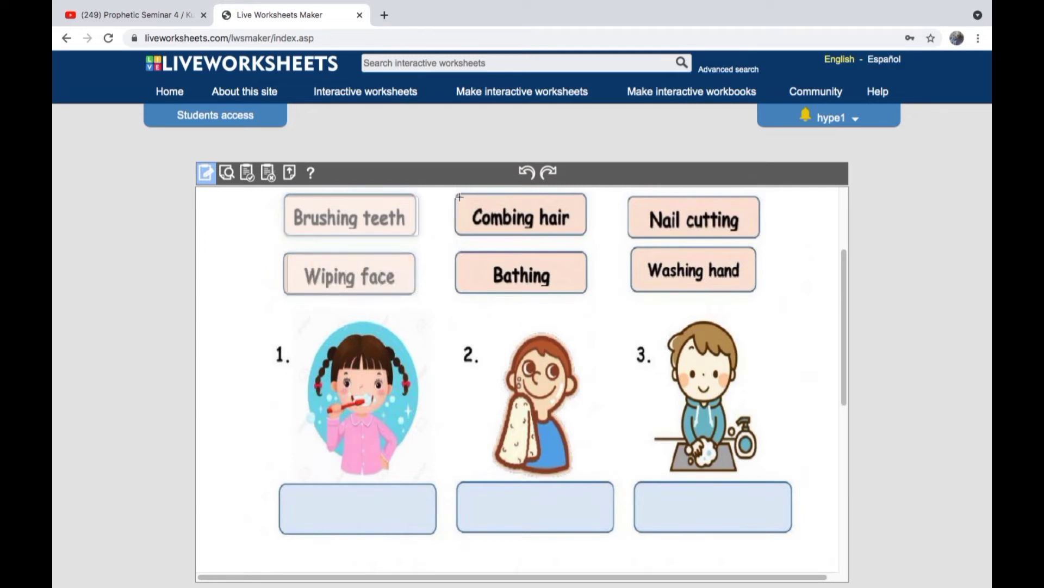
left_click_drag(460, 197, 594, 235)
left_click_drag(460, 256, 590, 295)
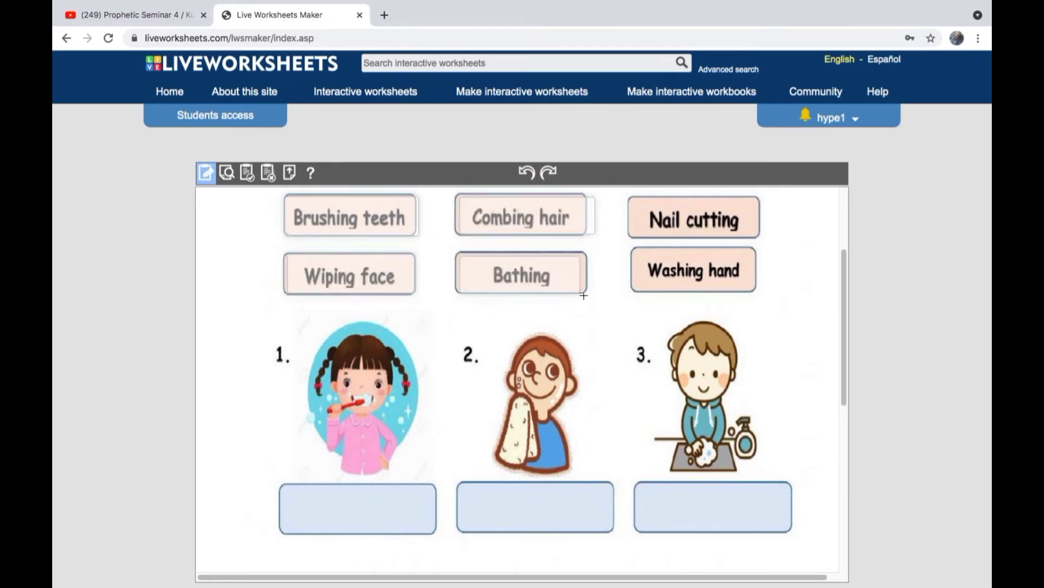
left_click_drag(632, 199, 760, 237)
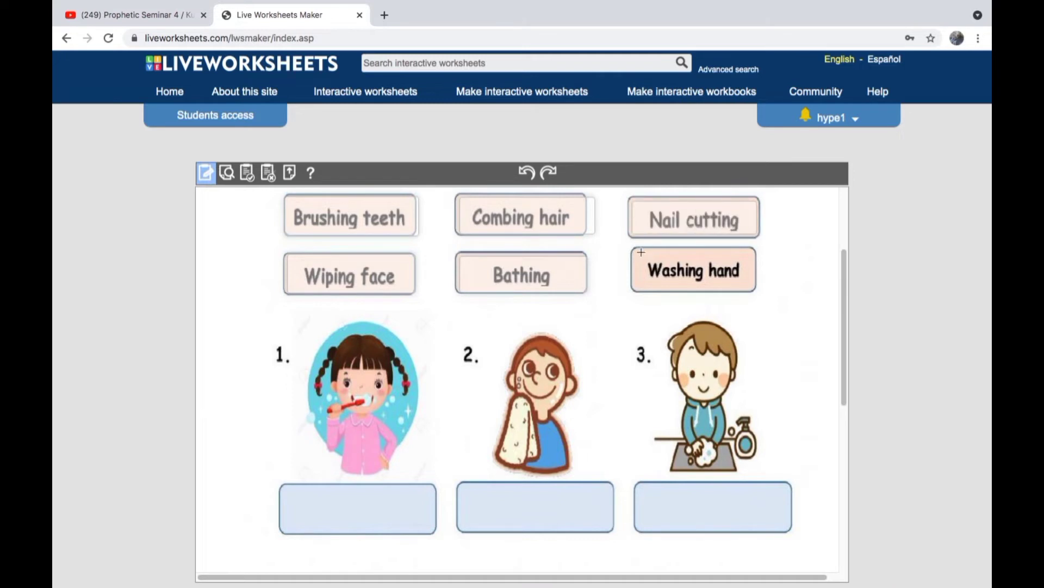
left_click_drag(639, 250, 755, 291)
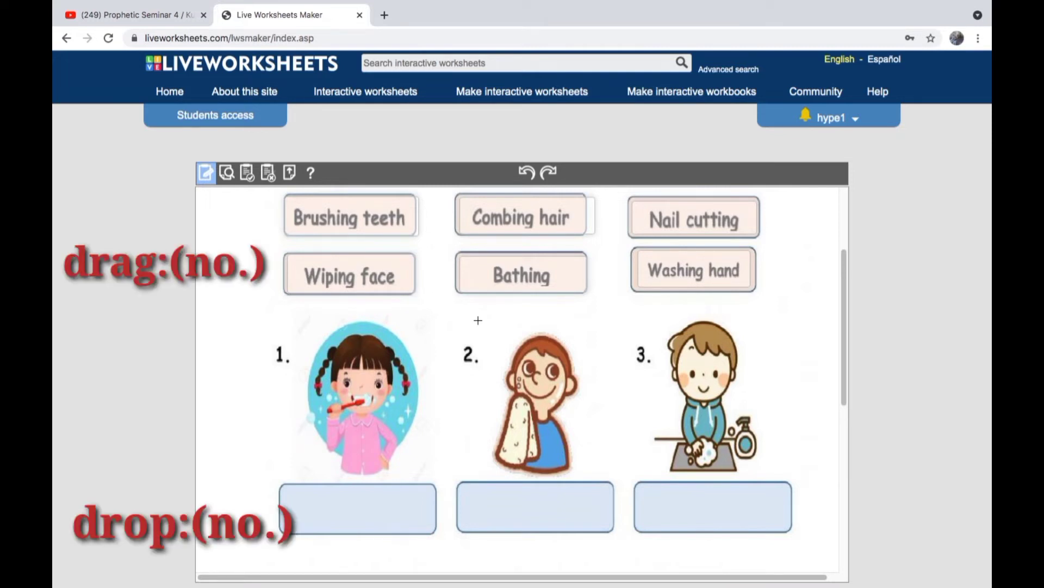
- Draw a box over each of the six blank answer fields under pictures 1 to 6
scroll(478, 320, "down", 2)
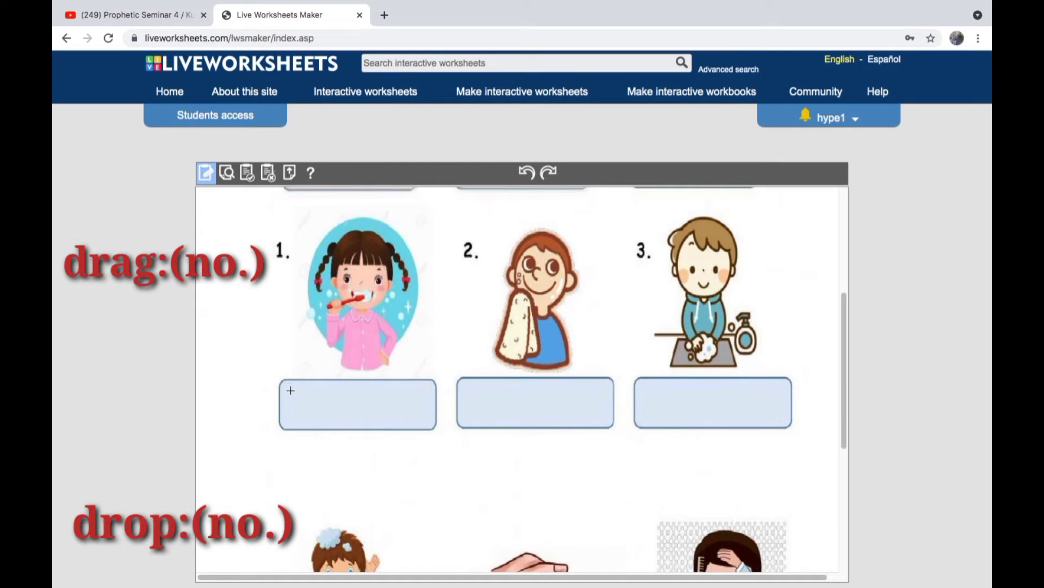
left_click_drag(284, 383, 438, 431)
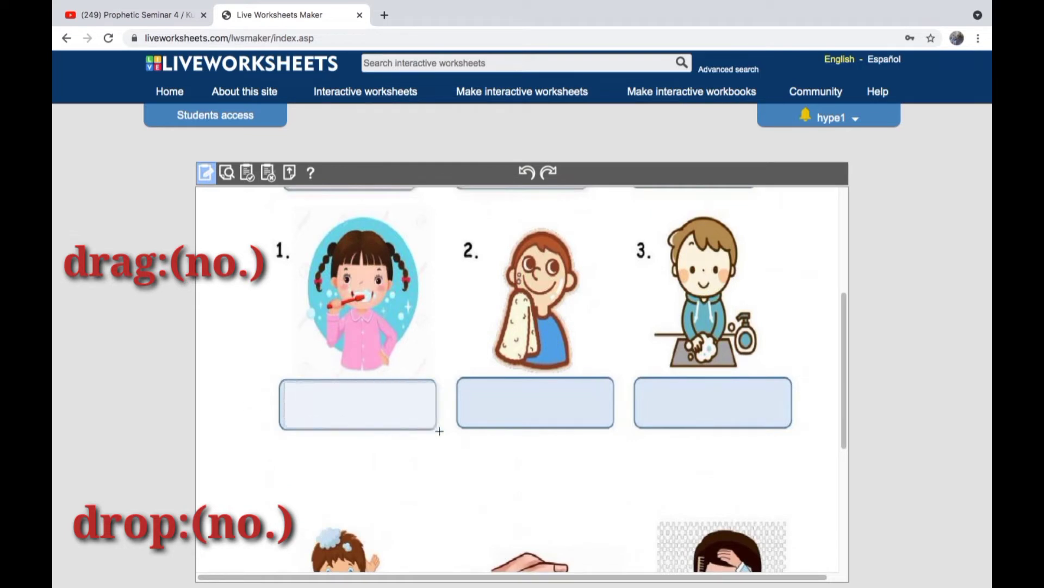
left_click_drag(461, 384, 621, 433)
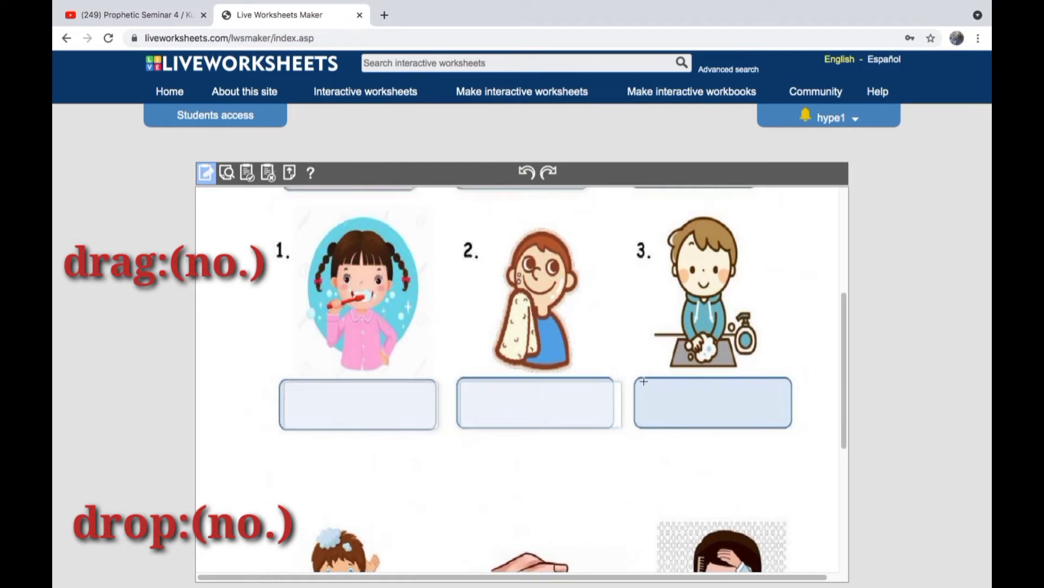
left_click_drag(644, 383, 792, 430)
scroll(622, 415, "down", 5)
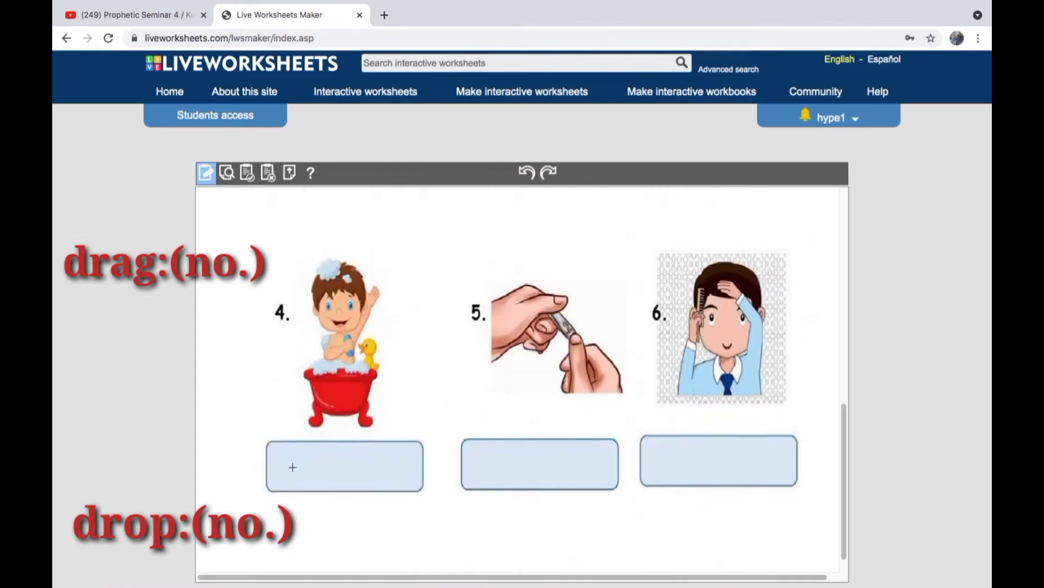
left_click_drag(274, 453, 437, 488)
left_click_drag(469, 455, 622, 490)
left_click_drag(646, 443, 793, 485)
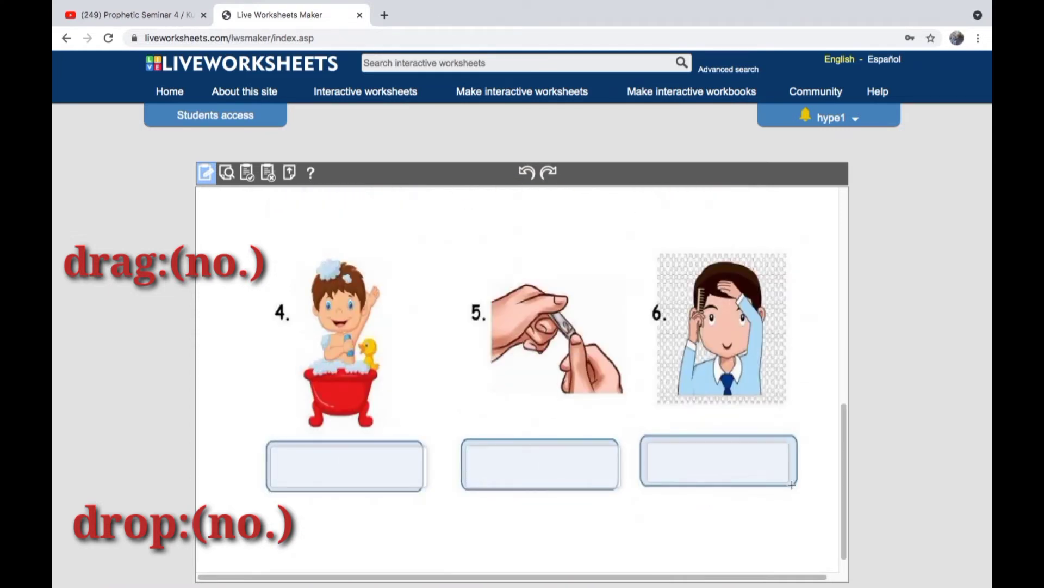
- Enter drag:1 in the Brushing teeth box and drop:1 in the answer box under picture 1, and preview the worksheet
scroll(703, 453, "down", 3)
scroll(703, 453, "up", 6)
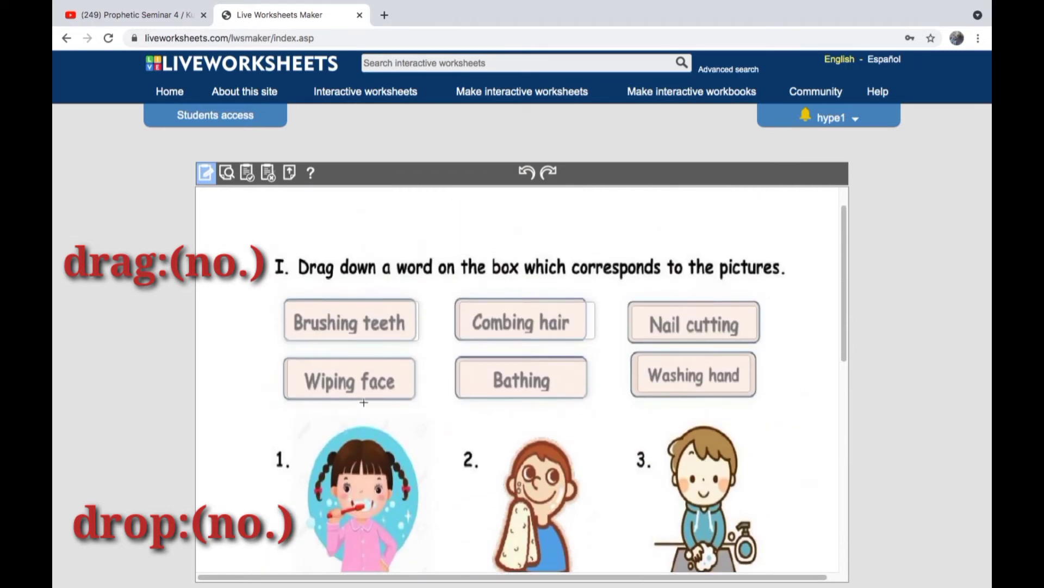
scroll(364, 402, "down", 1)
scroll(379, 411, "down", 1)
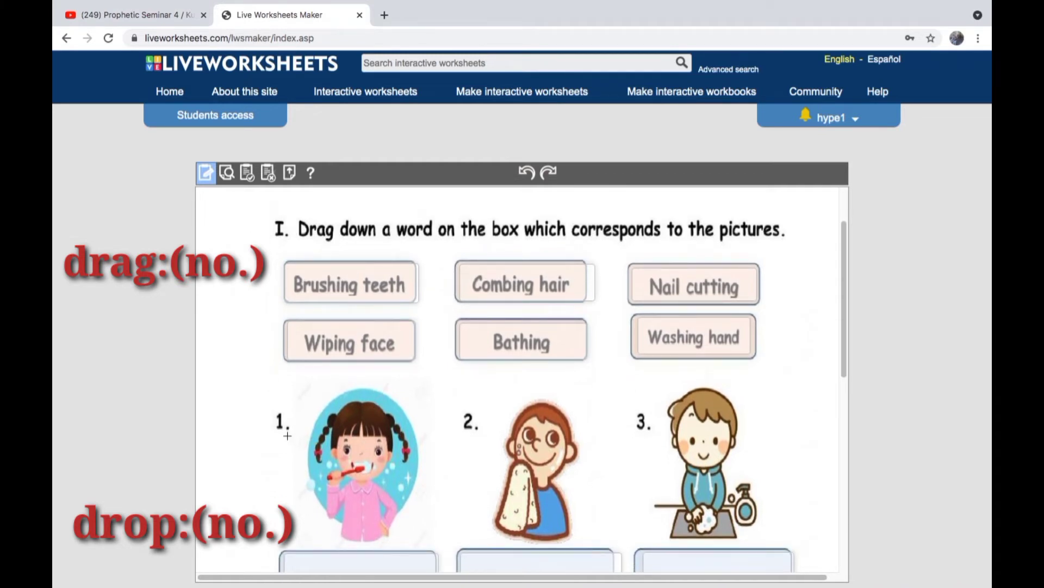
left_click(292, 270)
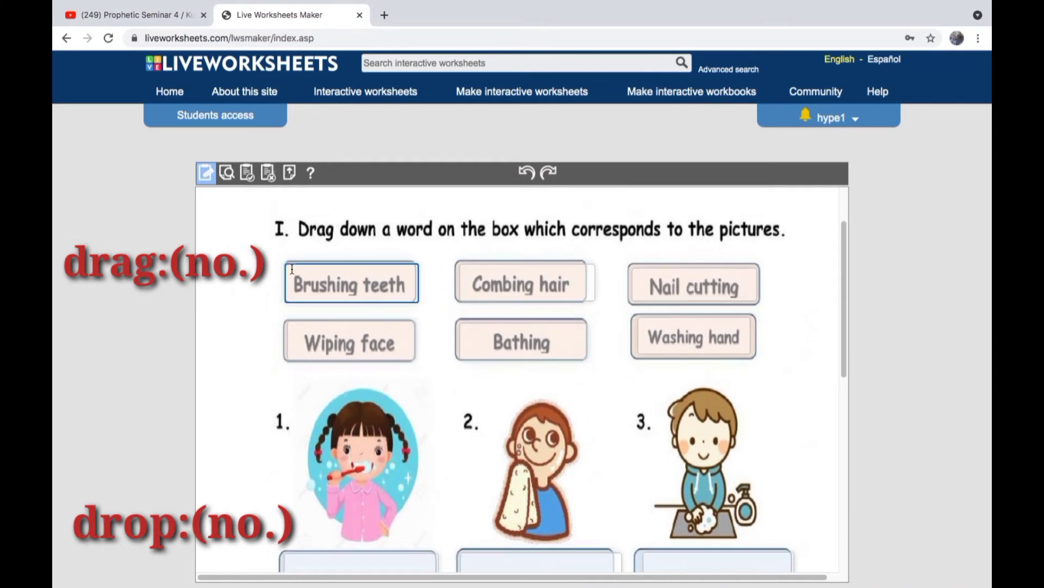
type("drag:1")
scroll(287, 418, "down", 2)
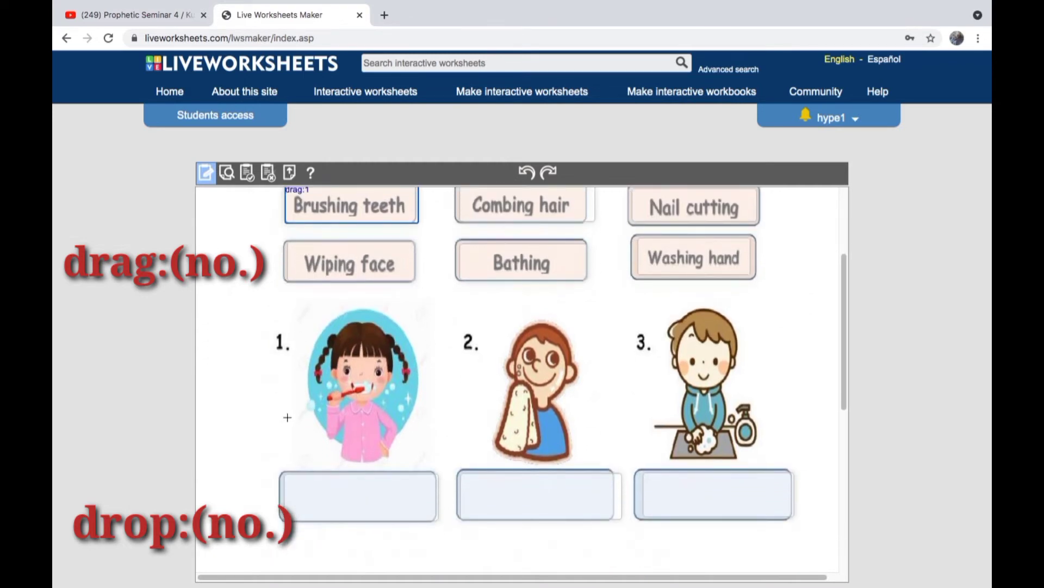
left_click(302, 477)
type("drop:1")
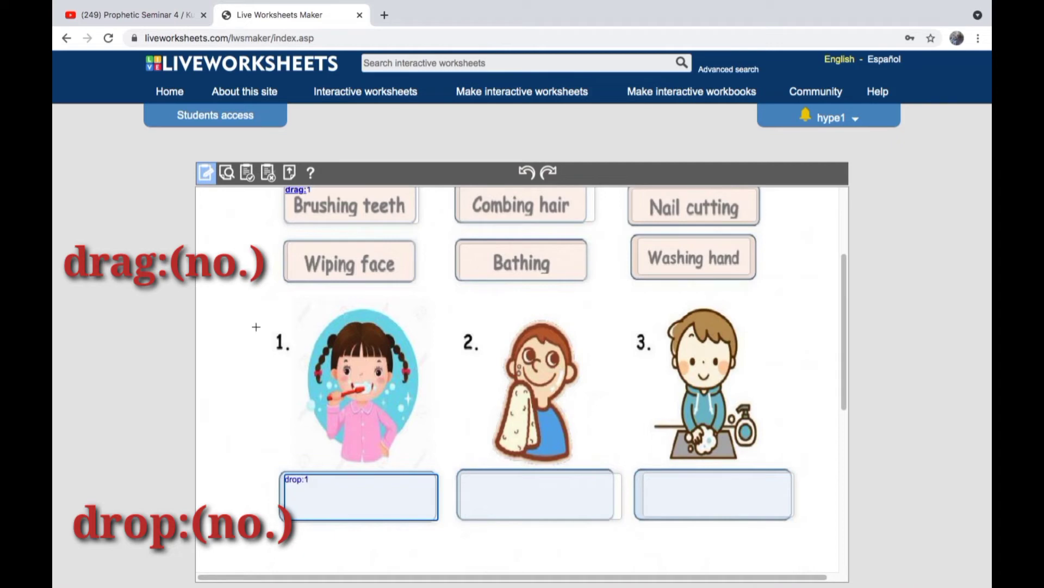
left_click(226, 175)
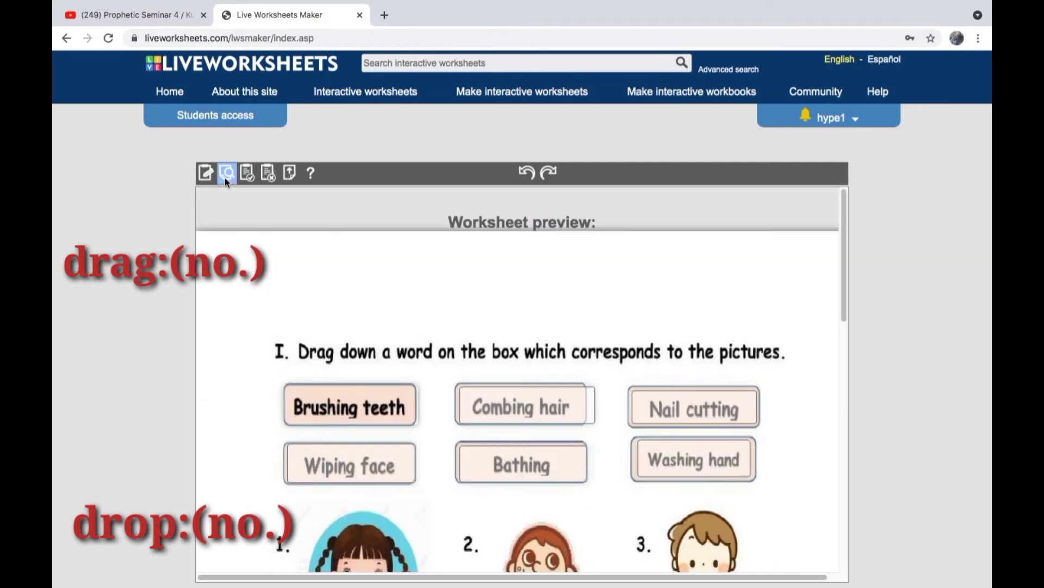
- Test the preview by moving the Brushing teeth label into the answer box under picture 1, and return to editing
scroll(404, 344, "down", 4)
scroll(403, 329, "up", 1)
scroll(402, 323, "up", 1)
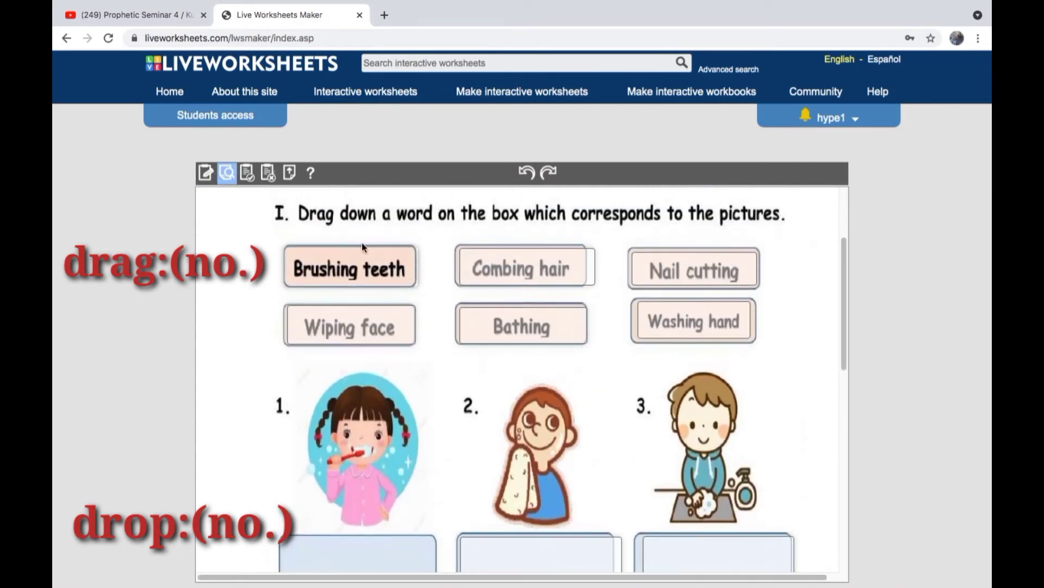
mouse_move(365, 259)
left_mouse_down()
mouse_move(356, 577)
mouse_move(356, 522)
left_mouse_up()
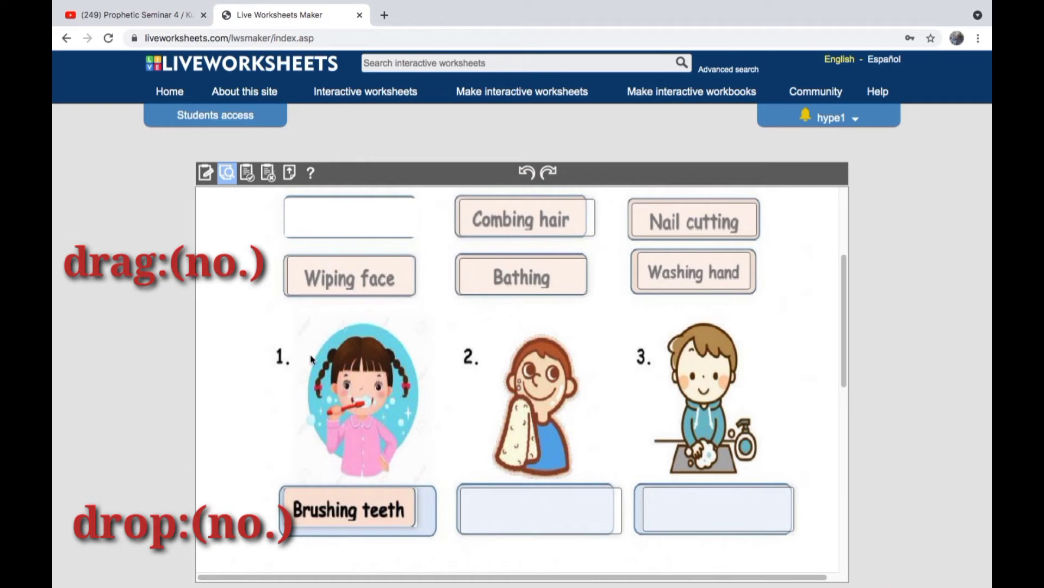
left_click(208, 177)
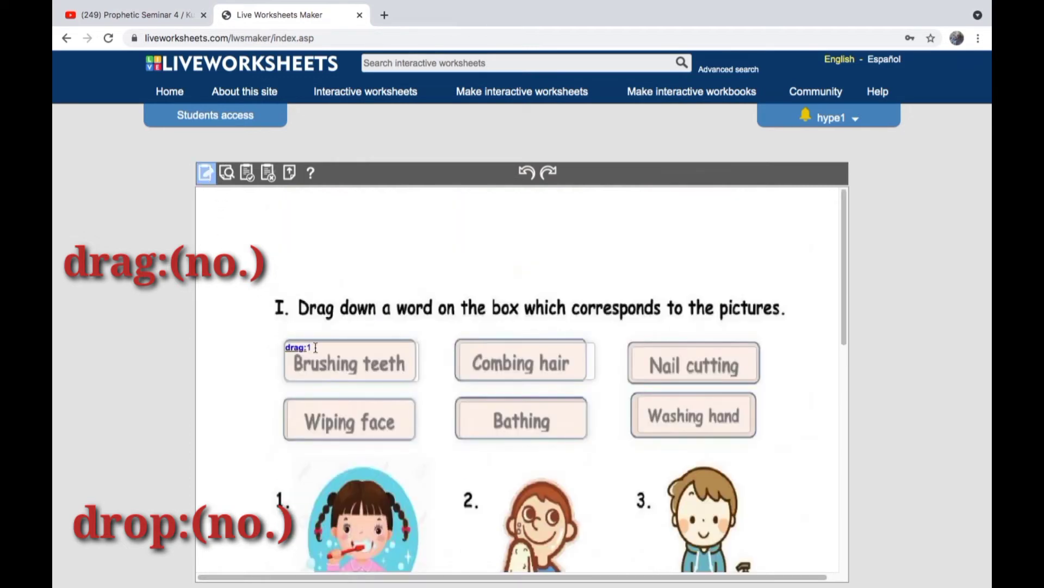
- Copy the drag code from the Brushing teeth box into the Combing hair box and change it to drag:6
double_click(290, 348)
right_click(289, 352)
left_click(311, 419)
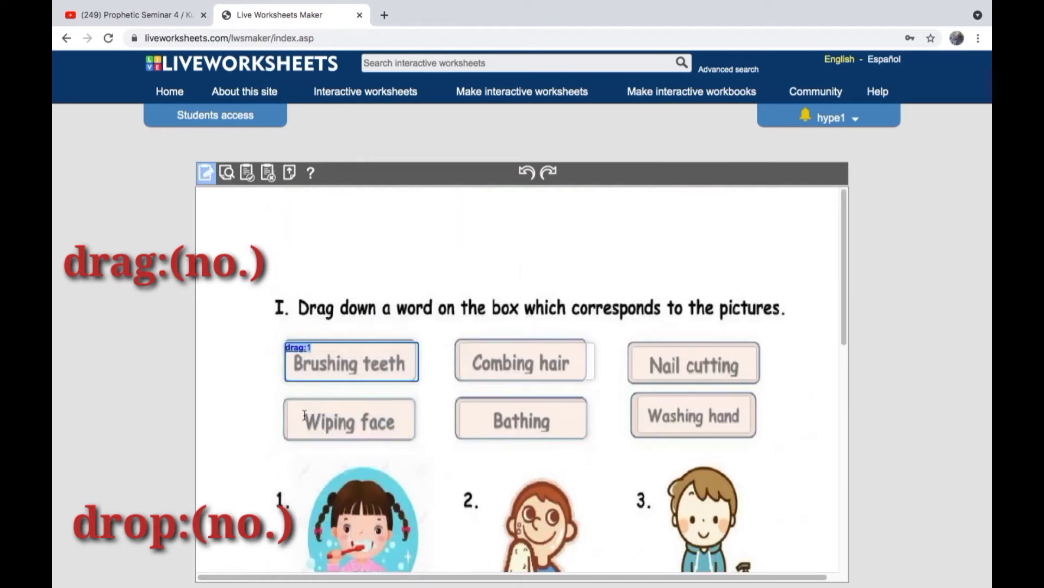
left_click(476, 348)
right_click(476, 348)
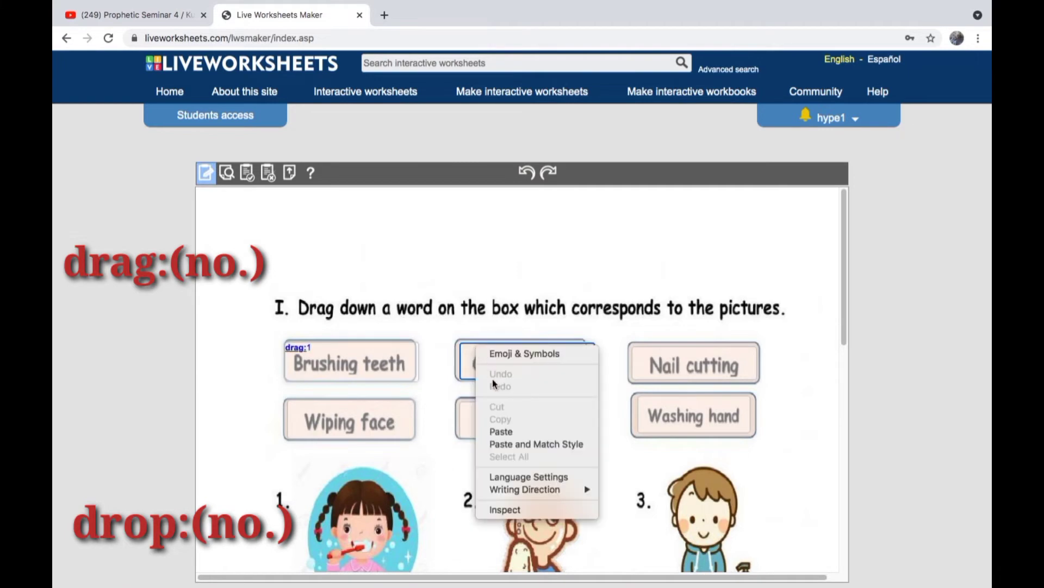
left_click(495, 428)
scroll(495, 427, "down", 5)
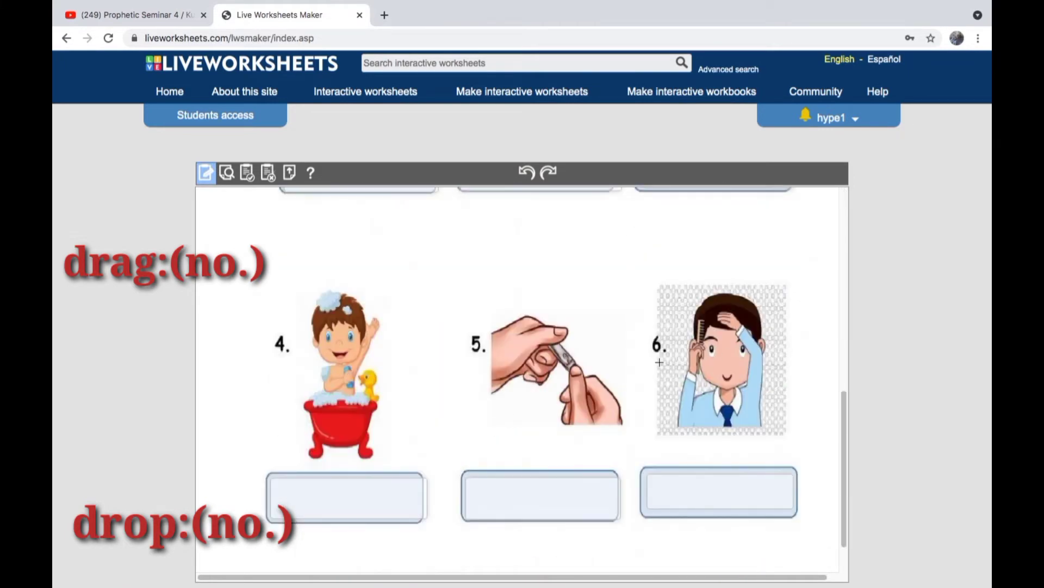
scroll(659, 362, "up", 5)
key("BackSpace")
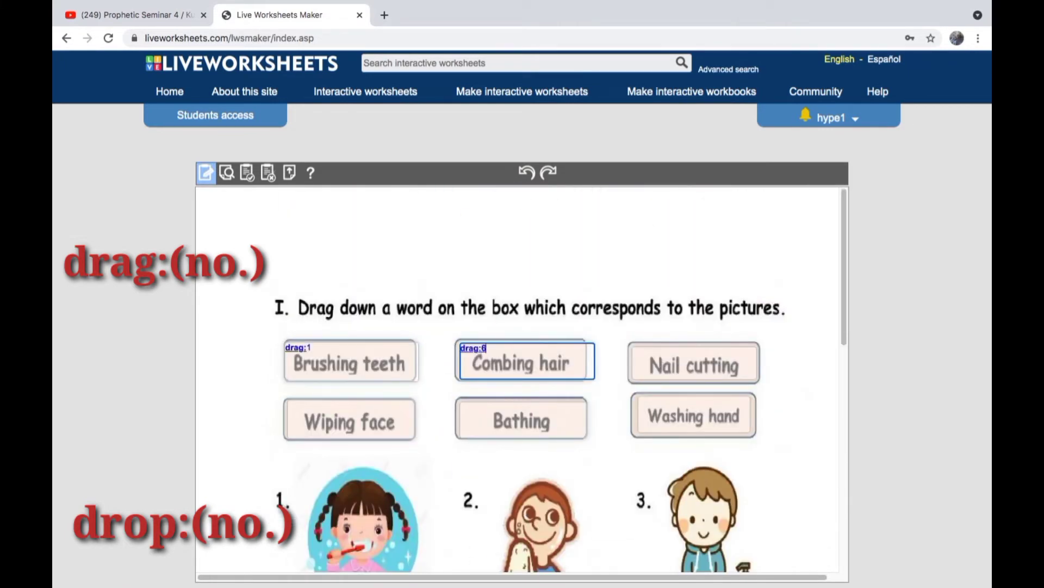
type("6")
- Paste the drag code into the Nail cutting box and change it to drag:5
left_click(645, 354)
right_click(645, 355)
left_click(667, 435)
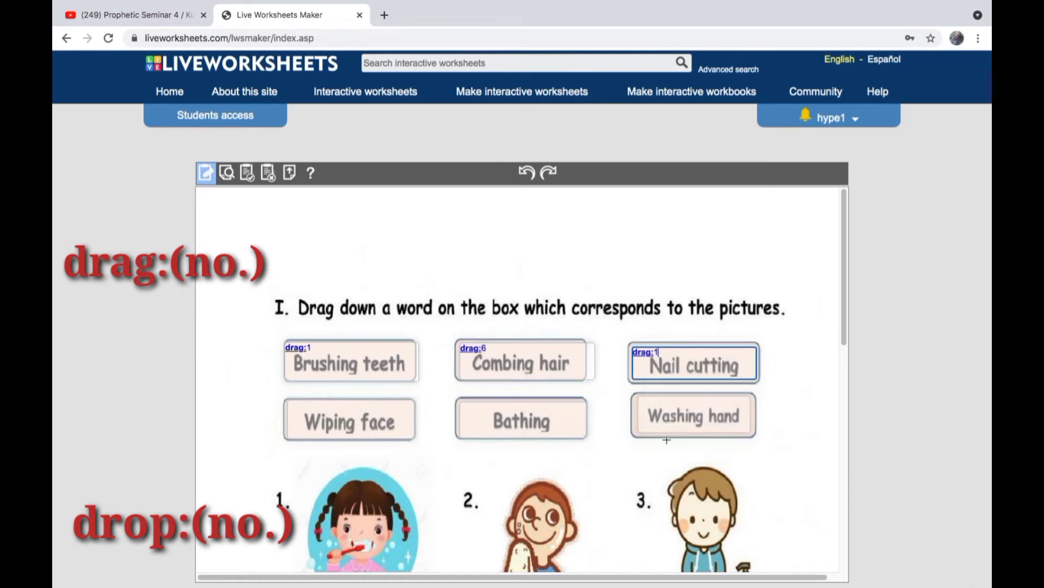
scroll(666, 439, "down", 2)
scroll(667, 440, "down", 5)
scroll(656, 288, "up", 6)
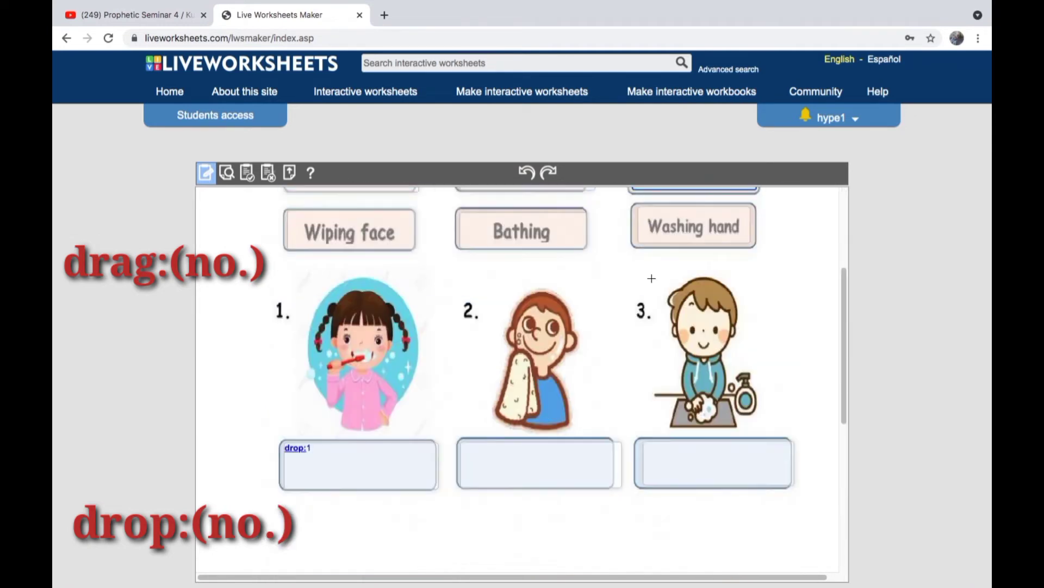
key("BackSpace")
type("5")
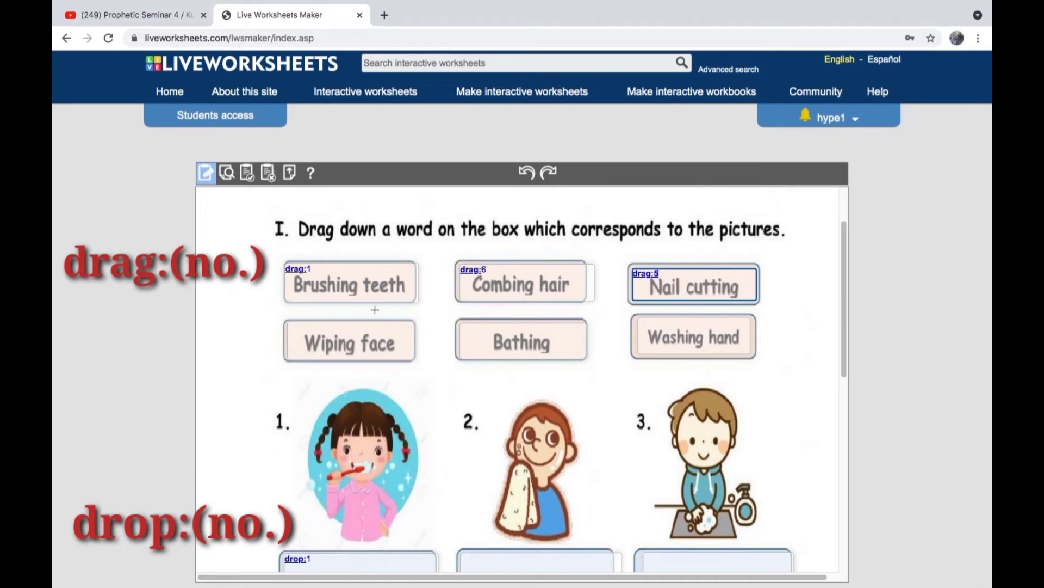
- Paste the drag code into the Wiping face box and change it to drag:2
left_click(304, 328)
right_click(304, 328)
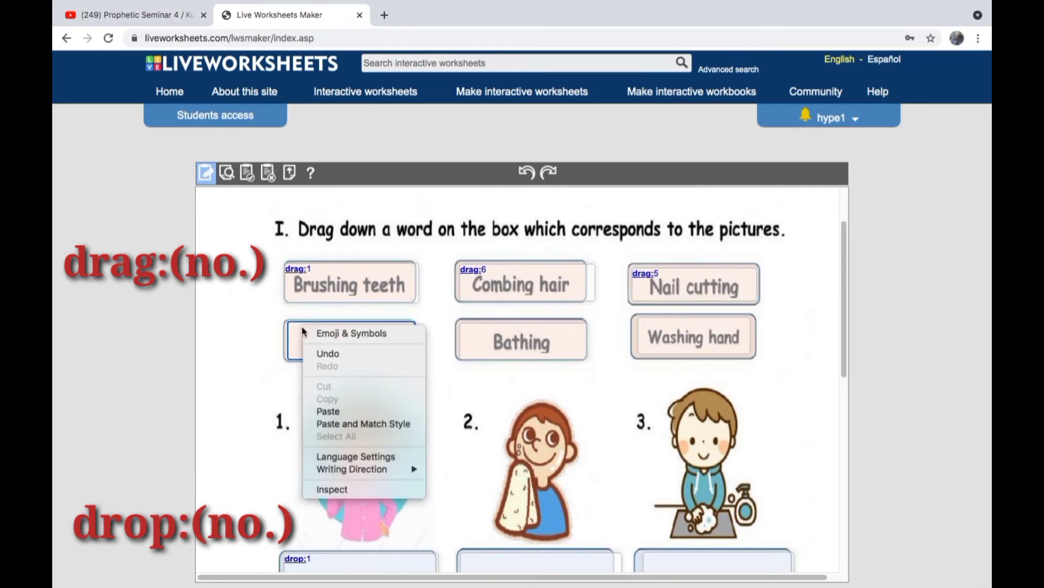
left_click(328, 412)
key("BackSpace")
type("2")
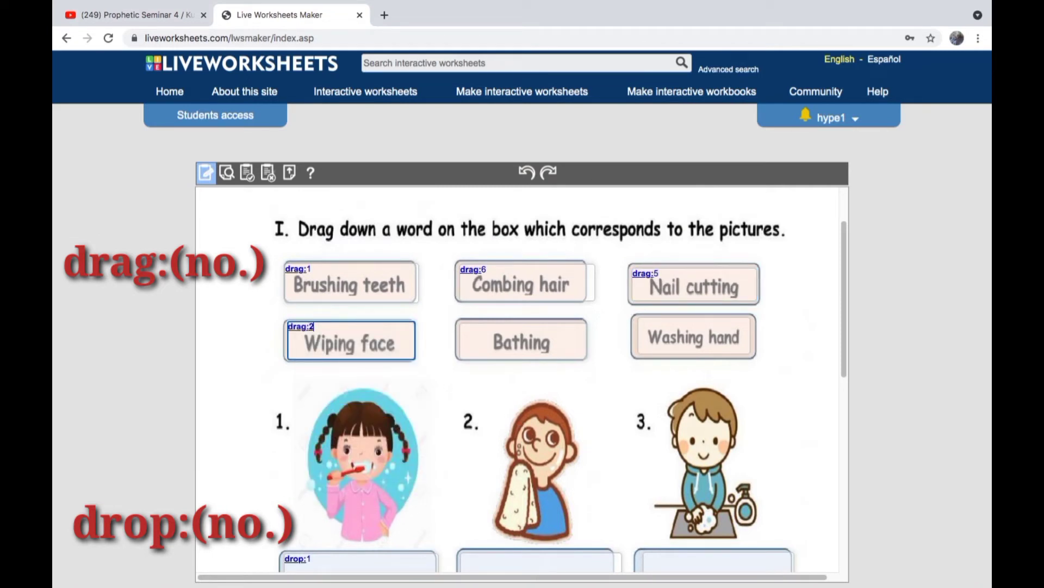
- Paste the drag code into the Bathing box and change it to drag:4
right_click(471, 332)
left_click(488, 410)
scroll(488, 411, "down", 6)
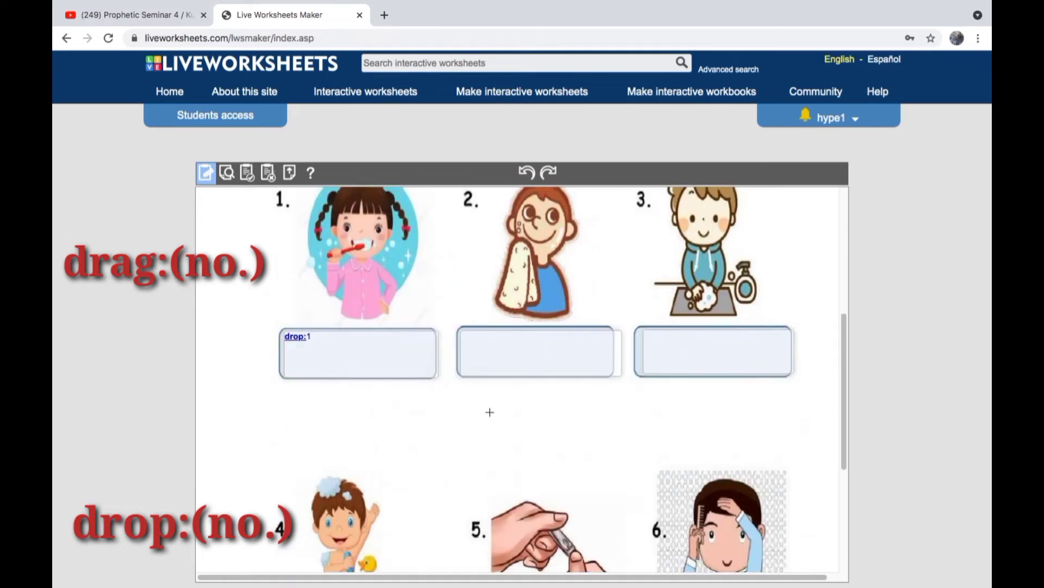
scroll(373, 415, "up", 5)
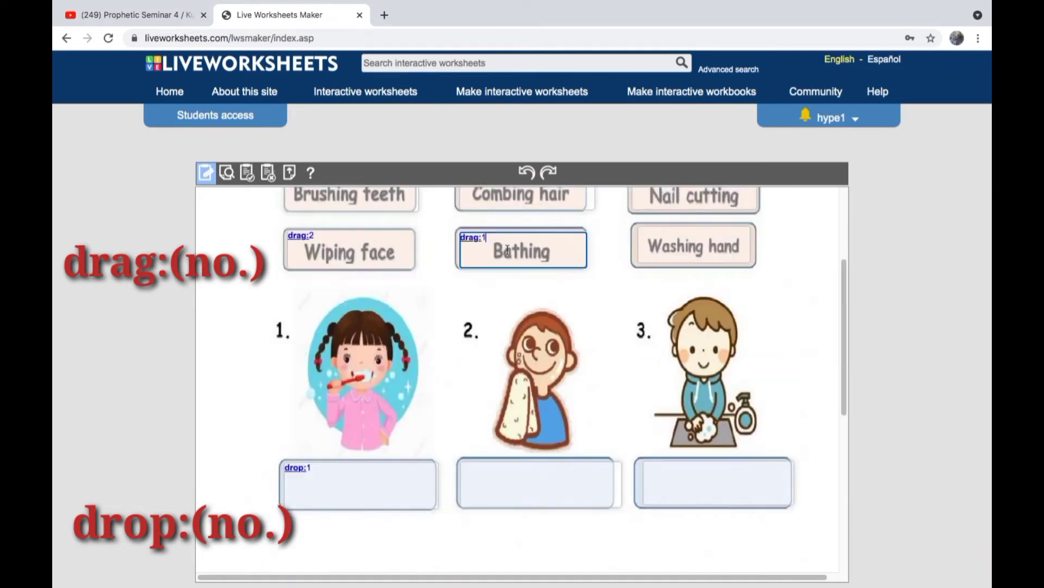
key("BackSpace")
type("4")
- Paste the drag code into the Washing hand box and number it to match picture 3
left_click(655, 235)
right_click(650, 233)
left_click(673, 316)
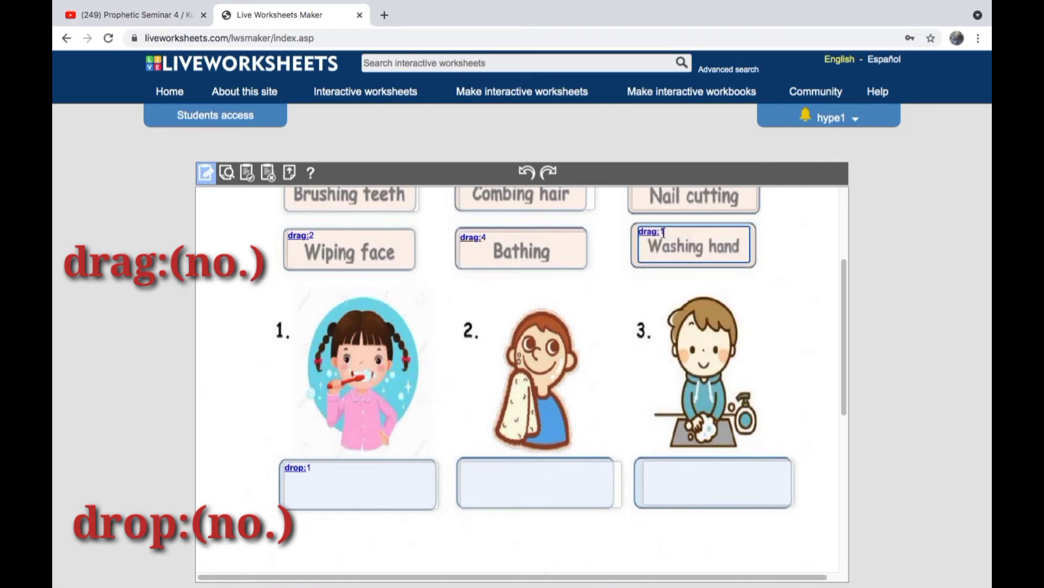
scroll(373, 248, "down", 5)
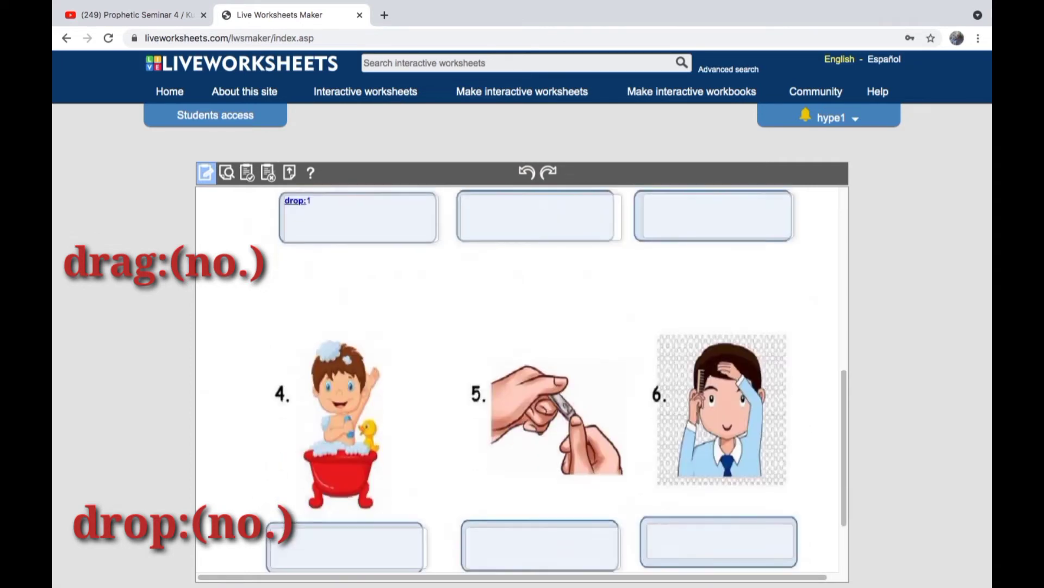
scroll(372, 248, "up", 2)
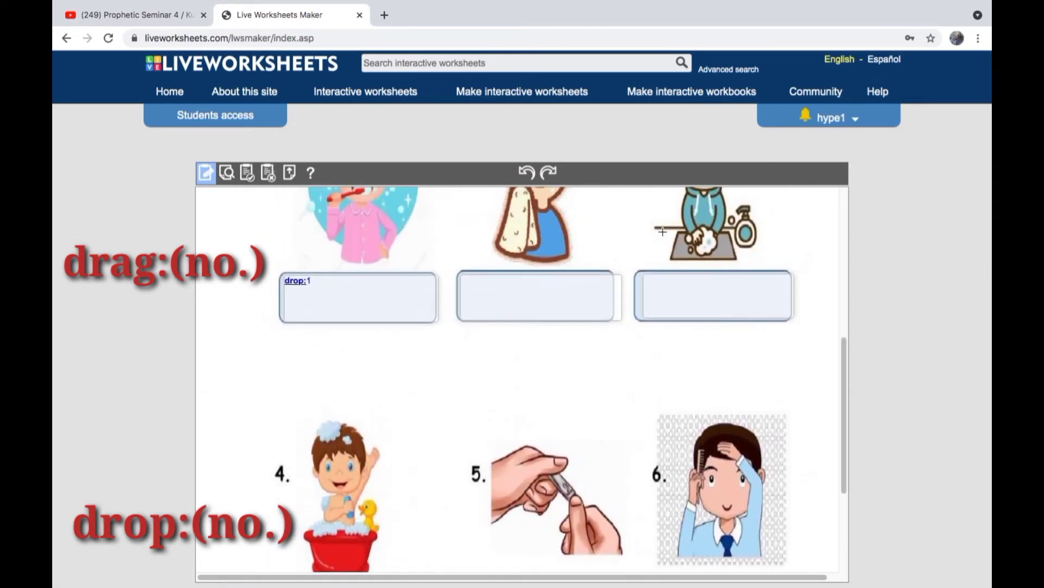
- Copy the drop code from the box under picture 1 into the box under picture 2 as drop:2
left_click(313, 283)
left_click_drag(312, 282, 285, 283)
right_click(288, 281)
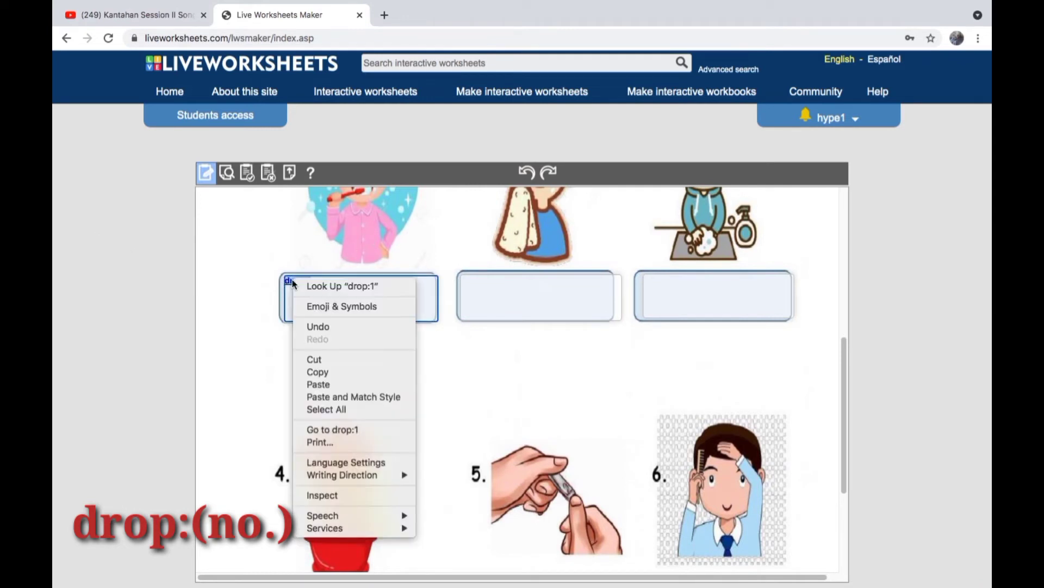
left_click(329, 378)
left_click(483, 285)
right_click(484, 281)
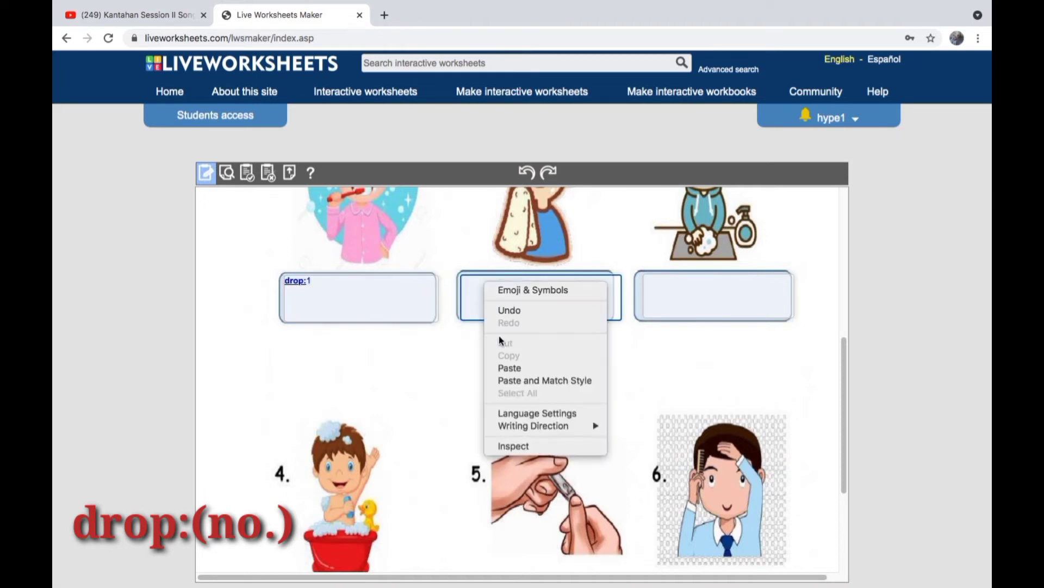
left_click(502, 369)
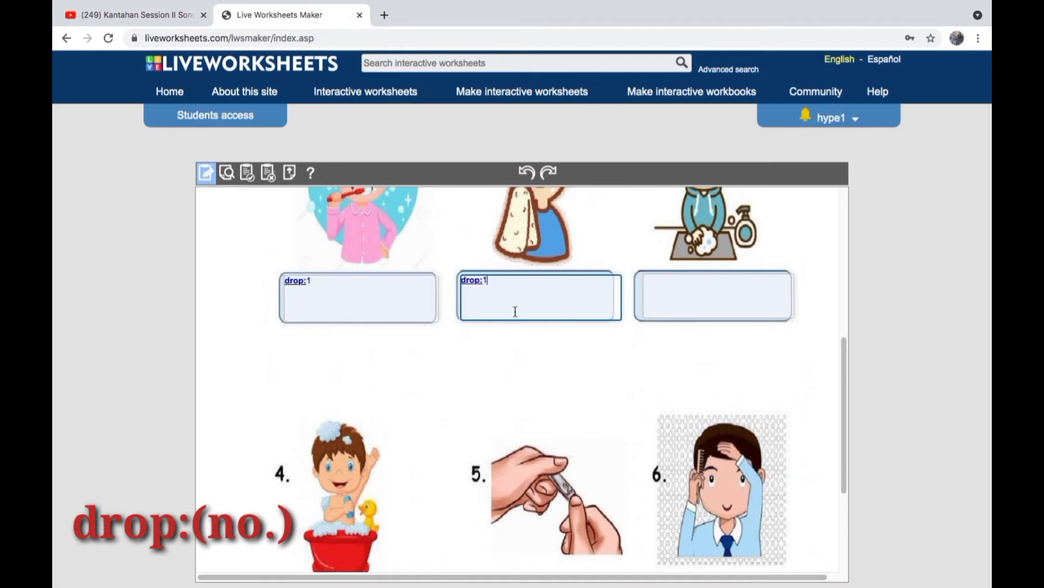
type("2")
- Enter drop:3 in the answer box under picture 3 and drop:4 in the box under picture 4
left_click(659, 284)
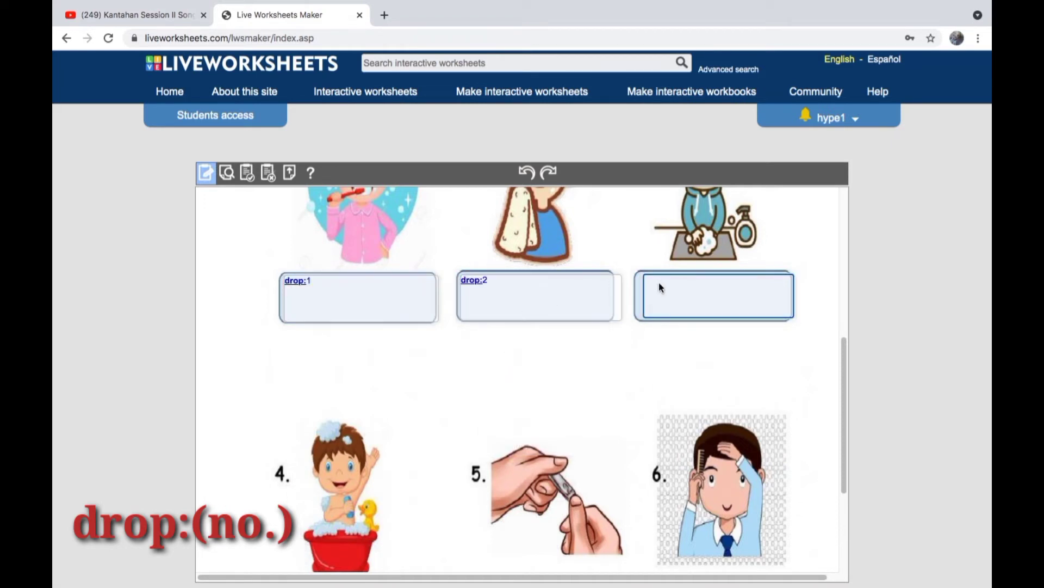
right_click(660, 283)
left_click(683, 368)
type("3")
scroll(700, 292, "down", 4)
left_click(298, 436)
right_click(298, 435)
left_click(328, 496)
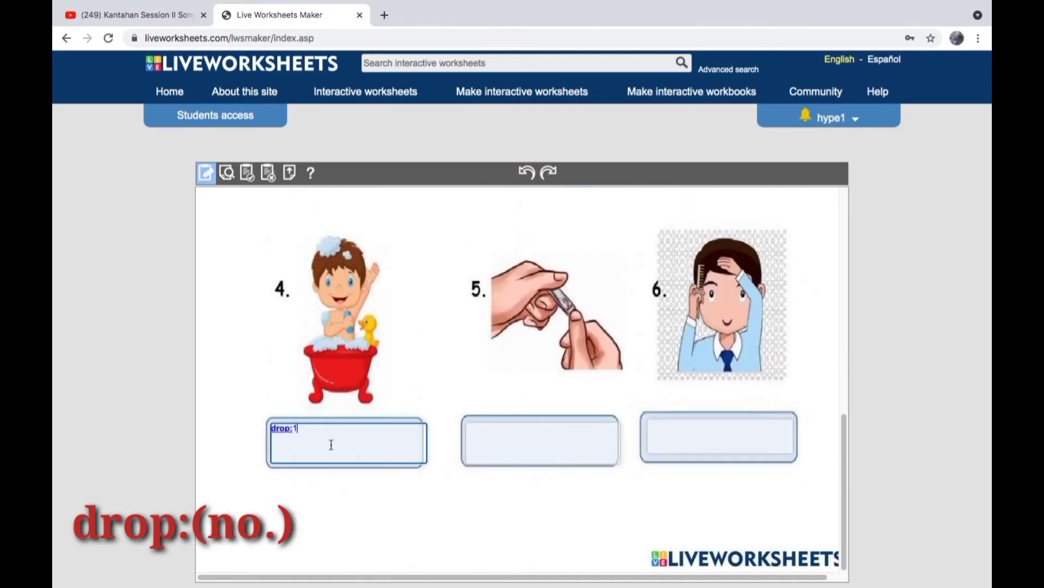
key("BackSpace")
- Enter drop:5 in the answer box under picture 5 and drop:6 in the box under picture 6
left_click(486, 428)
right_click(486, 428)
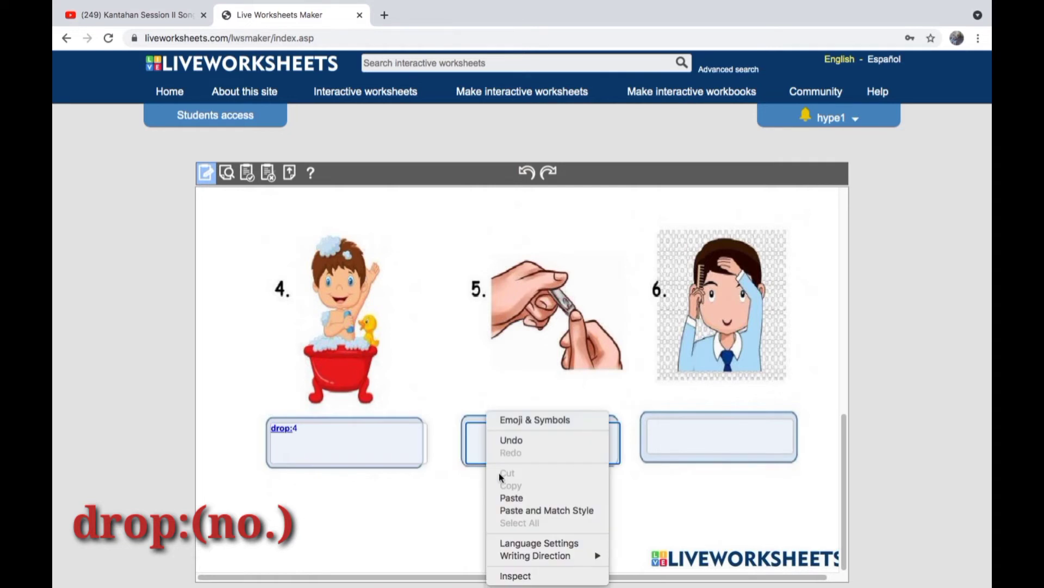
left_click(506, 496)
key("BackSpace")
type("5")
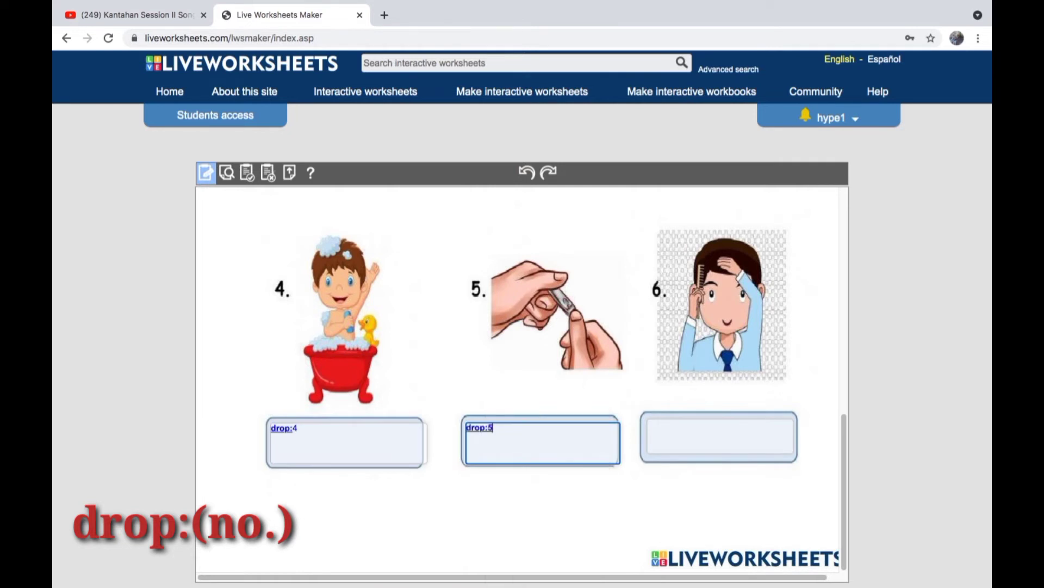
left_click(657, 427)
right_click(657, 427)
left_click(670, 496)
key("BackSpace")
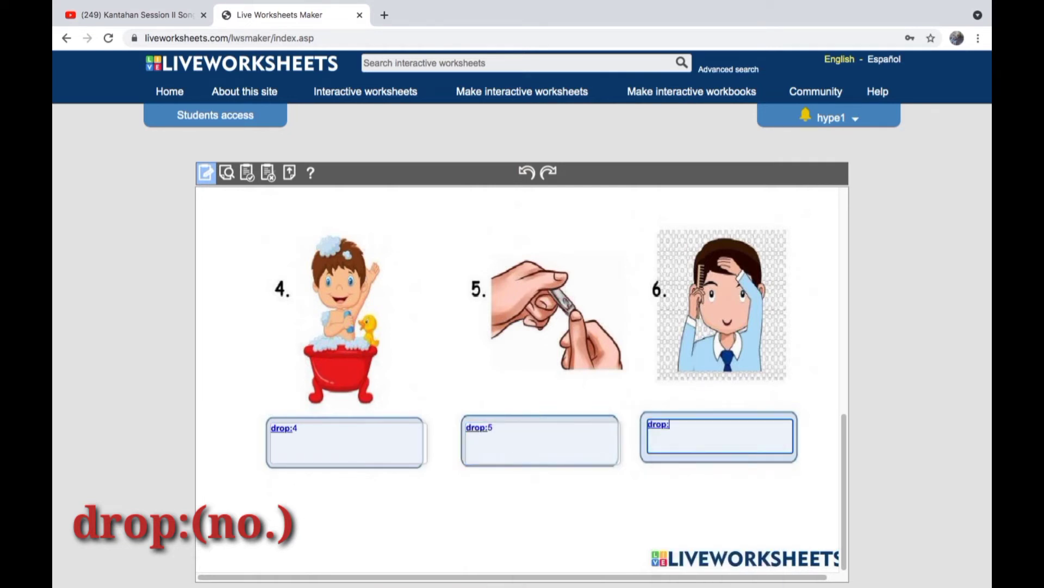
type("6")
- Preview the worksheet and move all six word labels into the answer boxes under their matching pictures
left_click(227, 173)
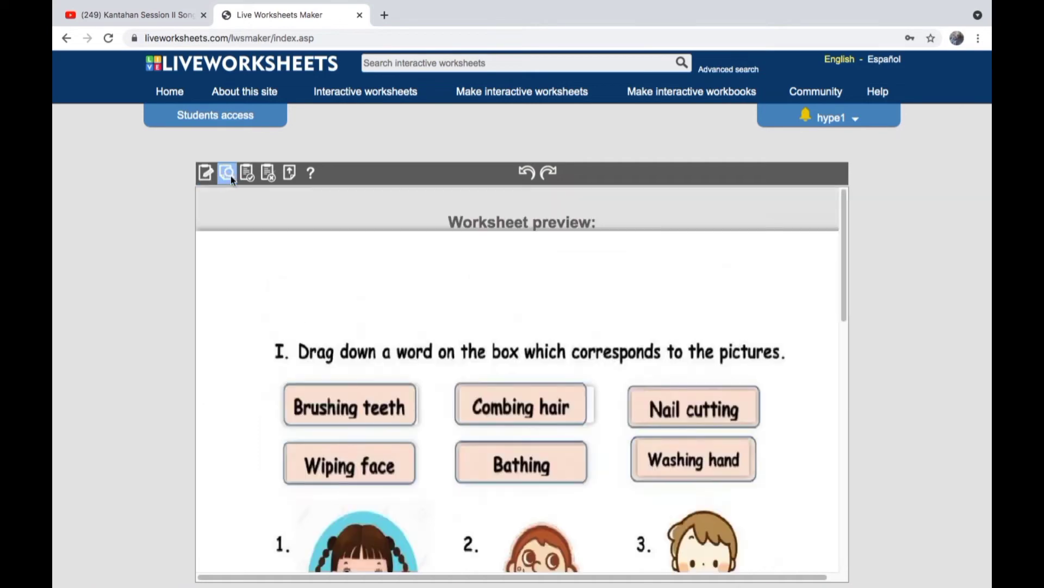
scroll(385, 324, "down", 3)
mouse_move(375, 211)
left_mouse_down()
mouse_move(395, 318)
mouse_move(375, 500)
left_mouse_up()
left_click_drag(490, 203, 732, 525)
scroll(432, 375, "up", 5)
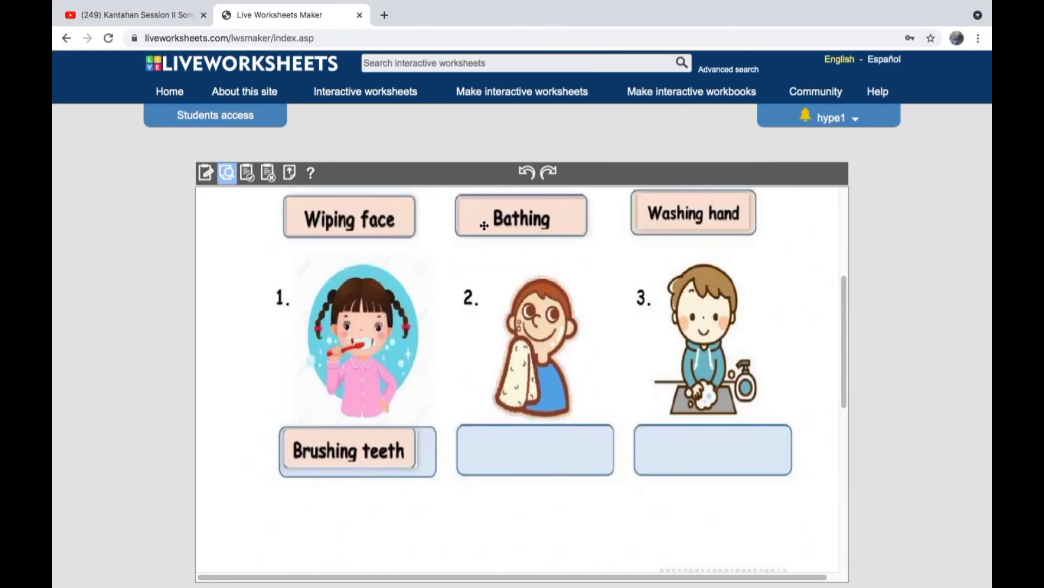
left_click_drag(485, 226, 348, 544)
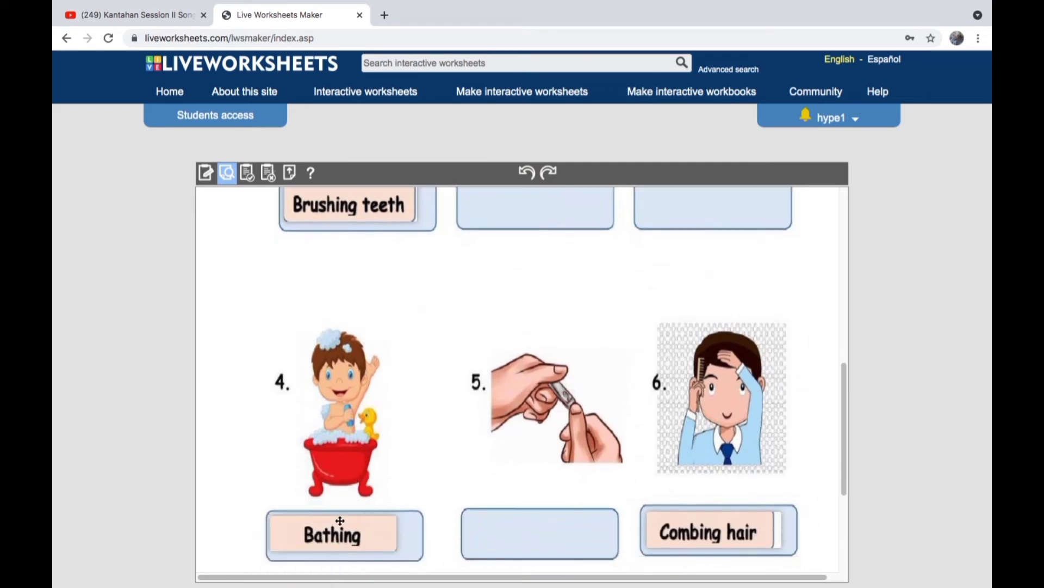
scroll(495, 371, "up", 5)
left_click_drag(668, 227, 673, 485)
left_click_drag(330, 243, 511, 465)
scroll(511, 465, "up", 3)
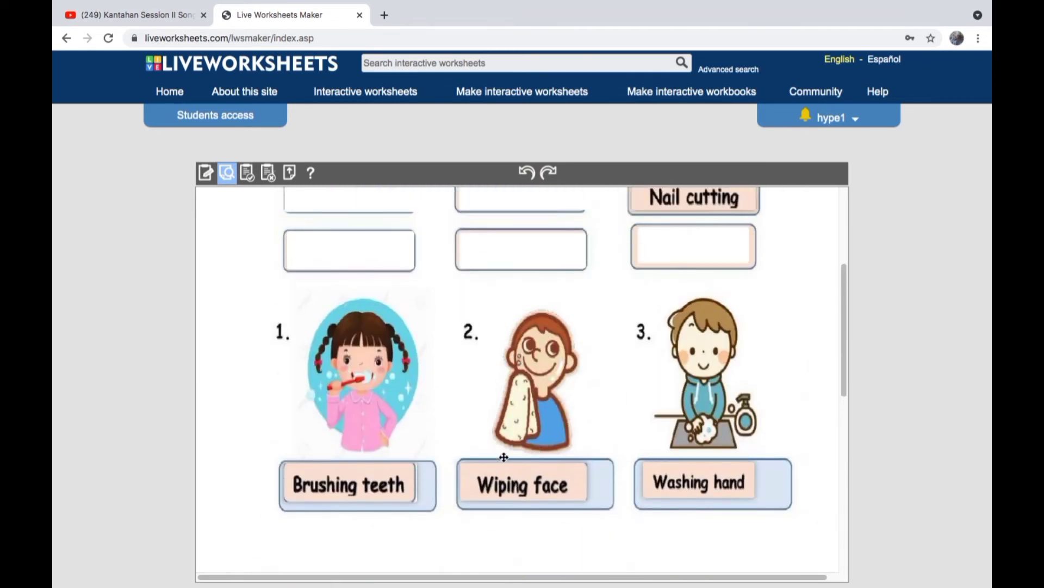
left_click_drag(694, 275, 544, 539)
scroll(547, 496, "down", 5)
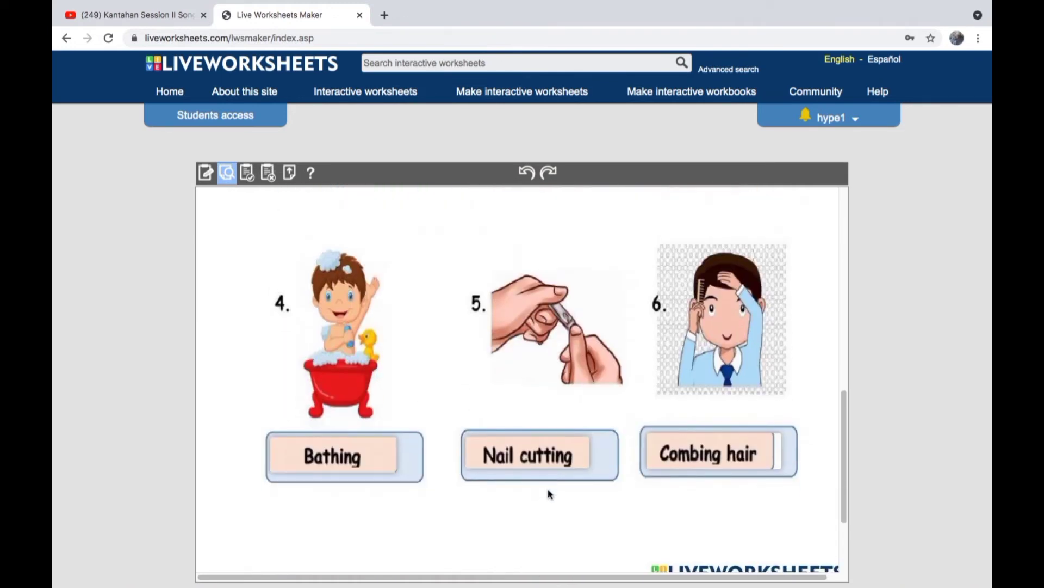
- Finish the previewed exercise and check how the six placed labels are marked
left_click(547, 488)
scroll(380, 305, "up", 3)
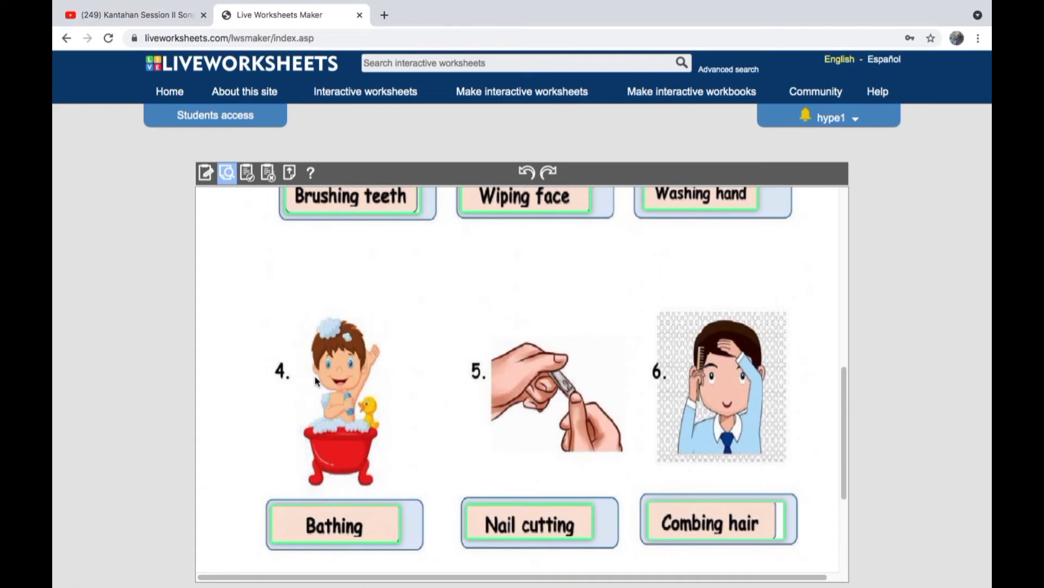
scroll(316, 380, "up", 3)
scroll(317, 381, "up", 5)
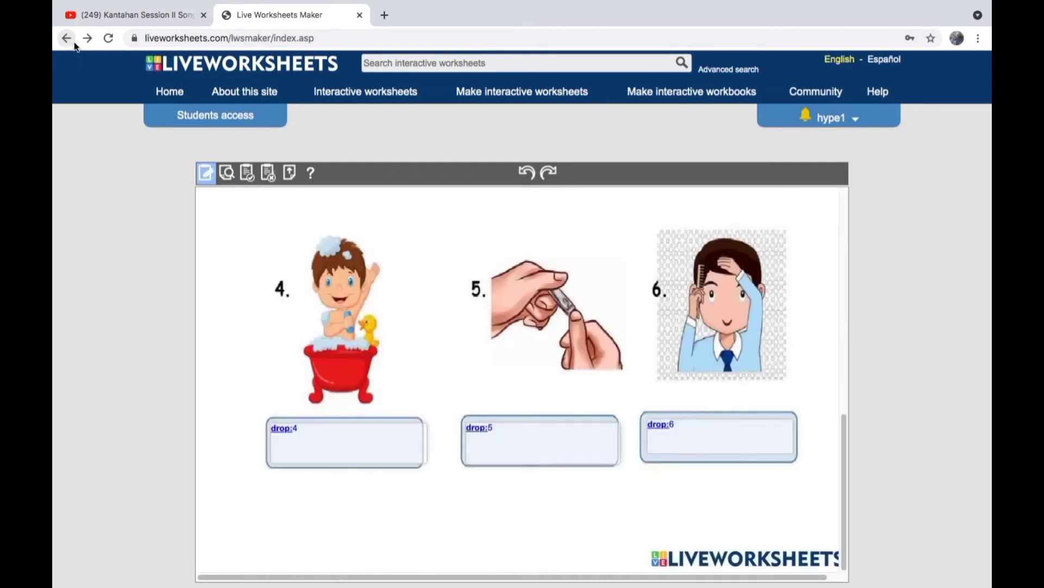
- Return to the worksheet upload page and upload BodyPartsMultipleChoice (1).pdf as a new worksheet
left_click(66, 38)
left_click(440, 277)
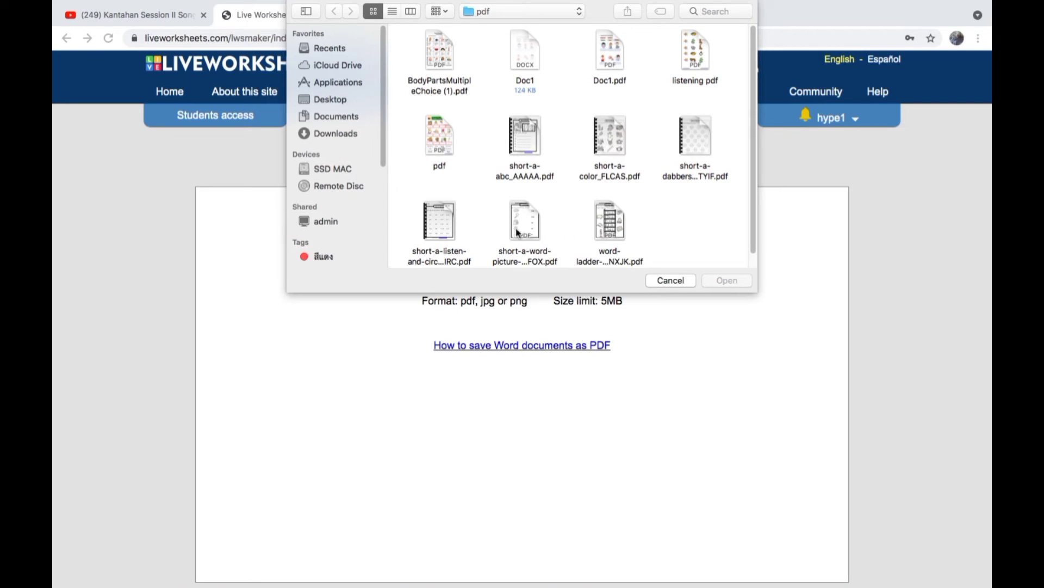
left_click(445, 53)
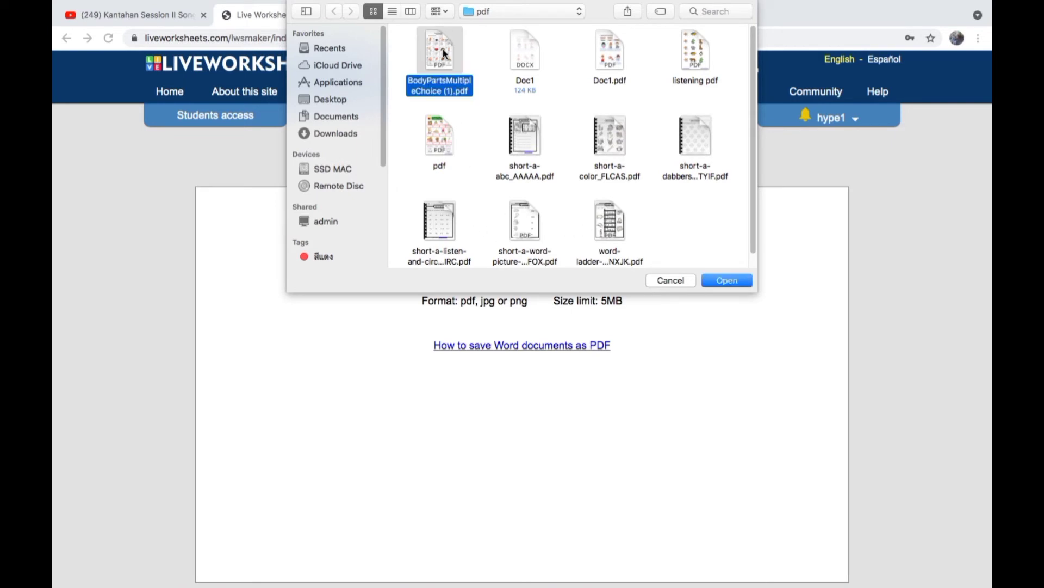
left_click(725, 280)
left_click(625, 279)
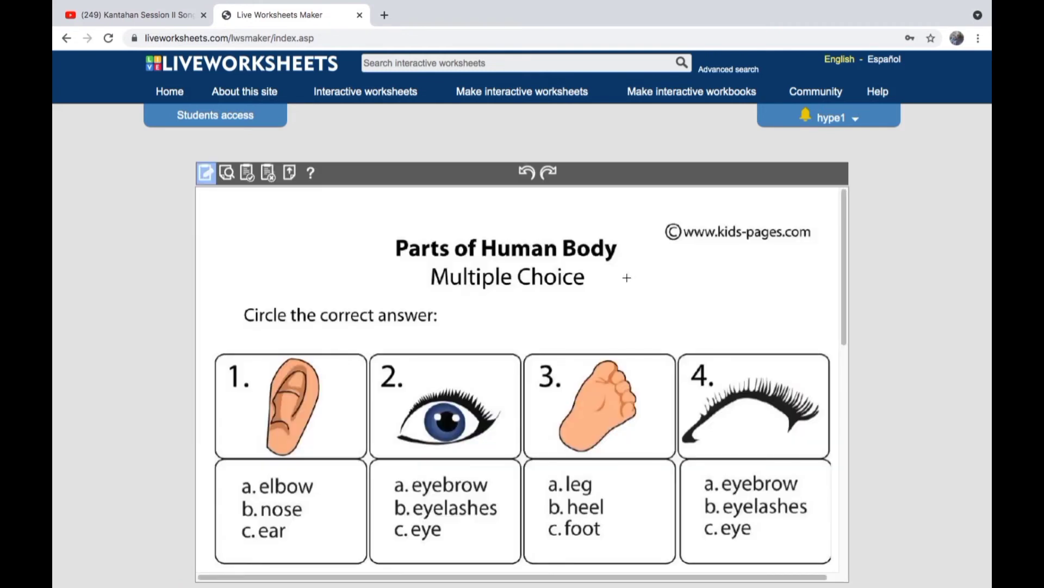
- Draw three answer boxes over question 1's options elbow, nose and ear
scroll(627, 278, "down", 2)
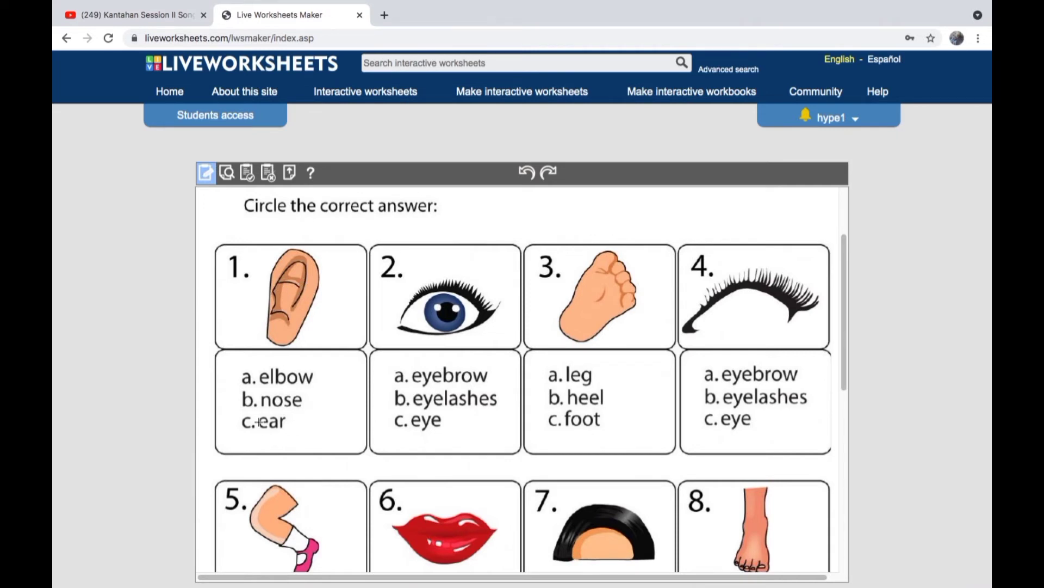
mouse_move(243, 365)
left_mouse_down()
mouse_move(289, 392)
mouse_move(318, 390)
left_mouse_up()
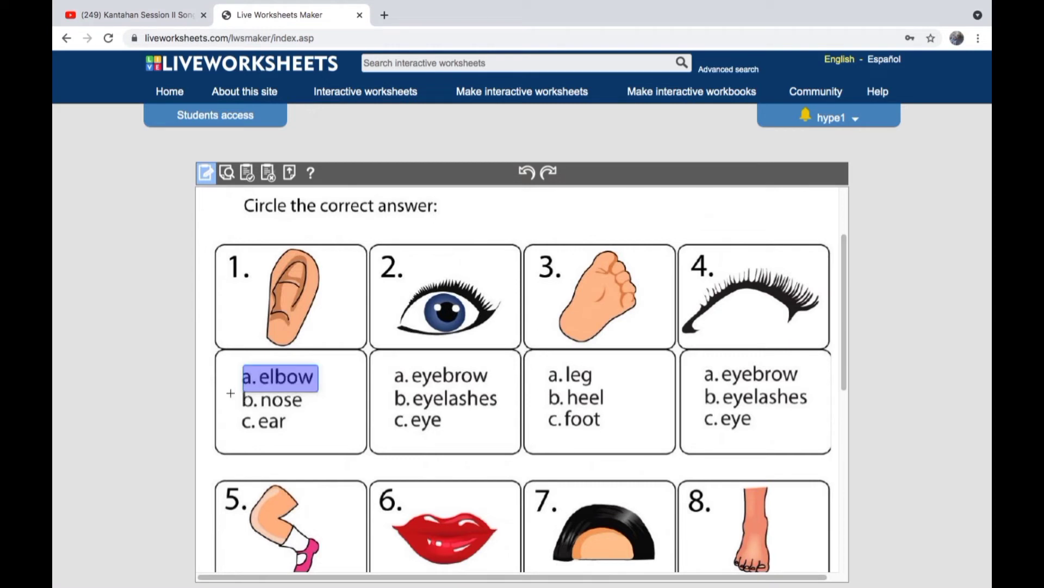
left_click_drag(238, 396, 319, 412)
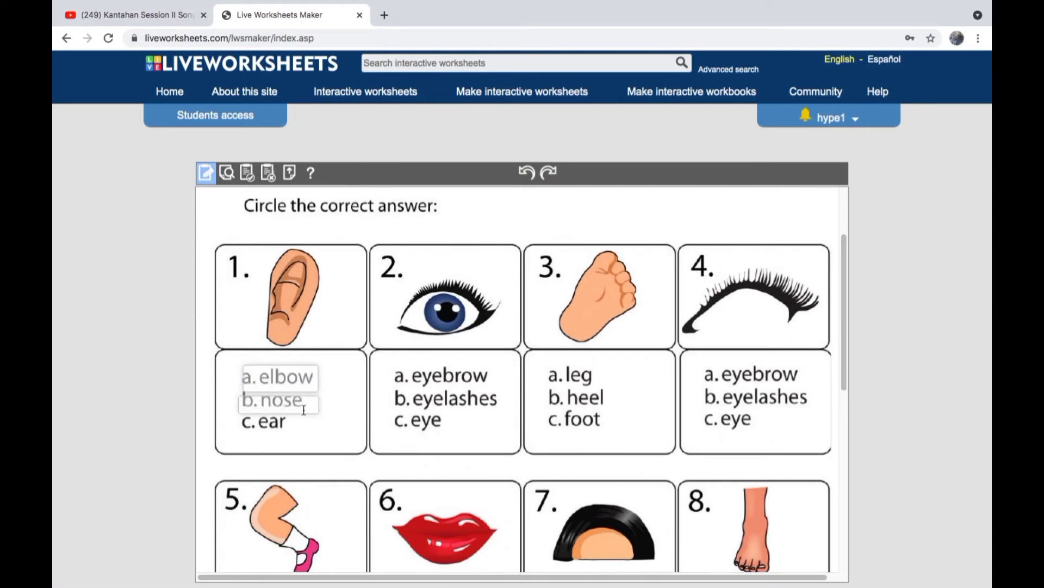
left_click_drag(237, 416, 309, 441)
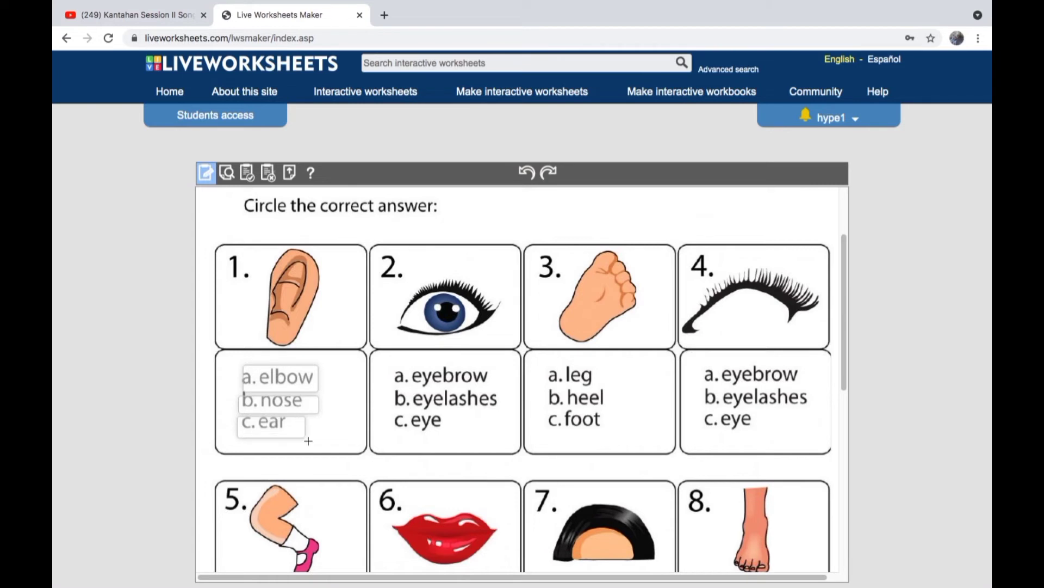
- Enter select:no in question 1's elbow box and copy it into the nose box
left_click(251, 370)
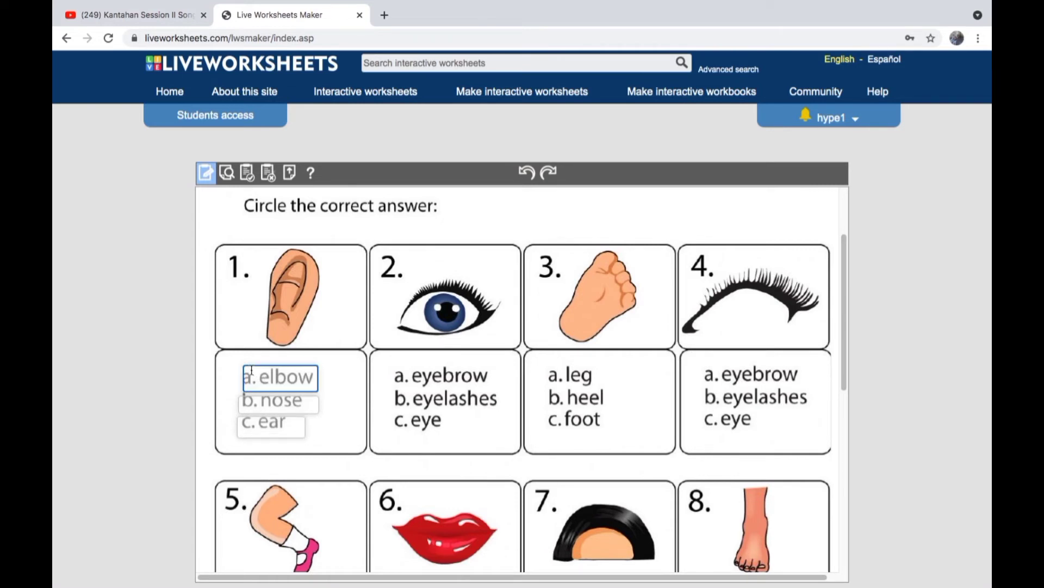
type("select:no")
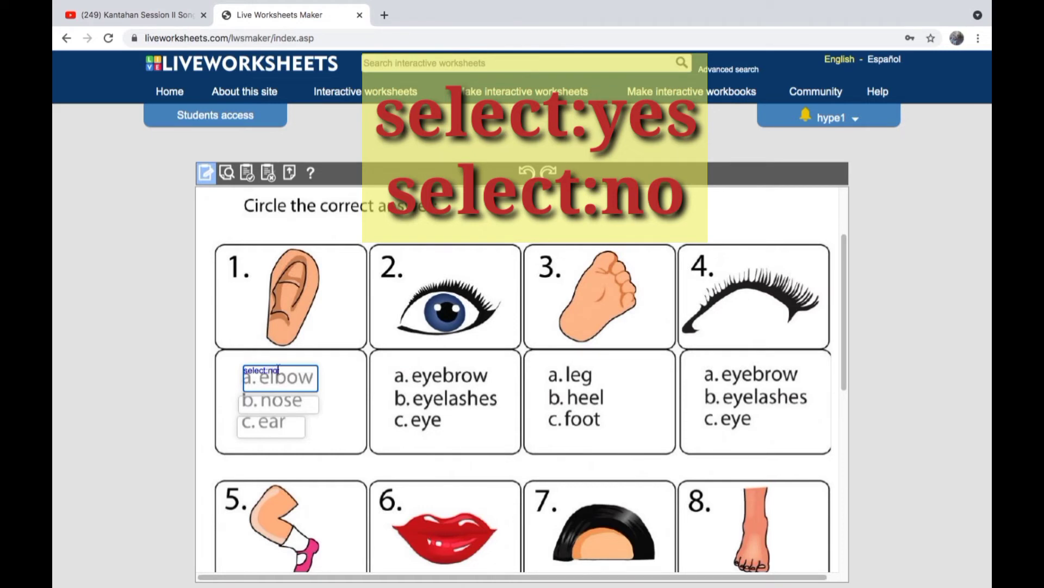
left_click_drag(278, 370, 243, 370)
right_click(243, 372)
left_click(268, 420)
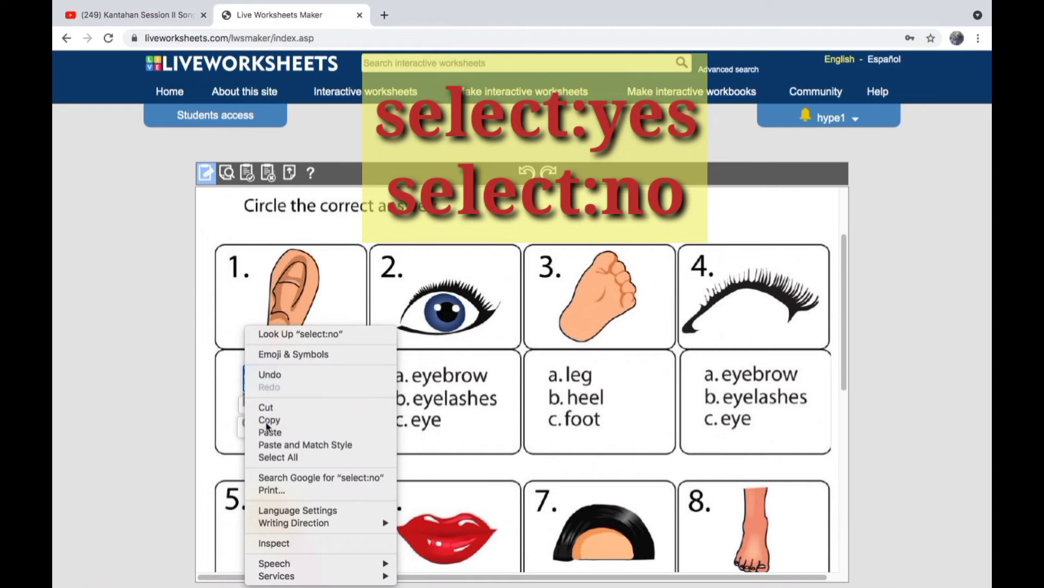
left_click(255, 402)
right_click(256, 402)
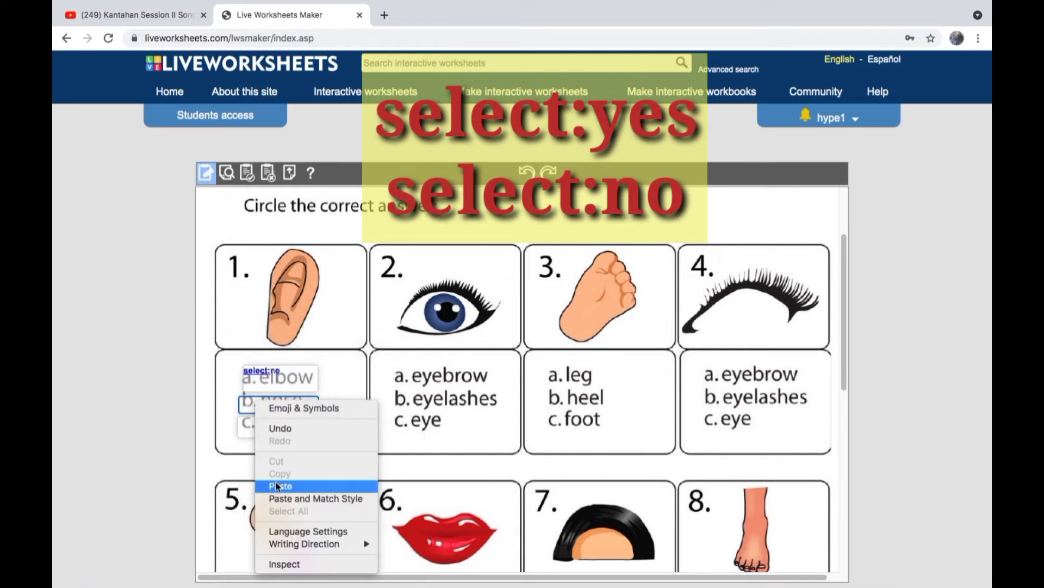
left_click(275, 485)
- Paste the copied text into question 1's ear box and change it to select:yes
left_click(248, 421)
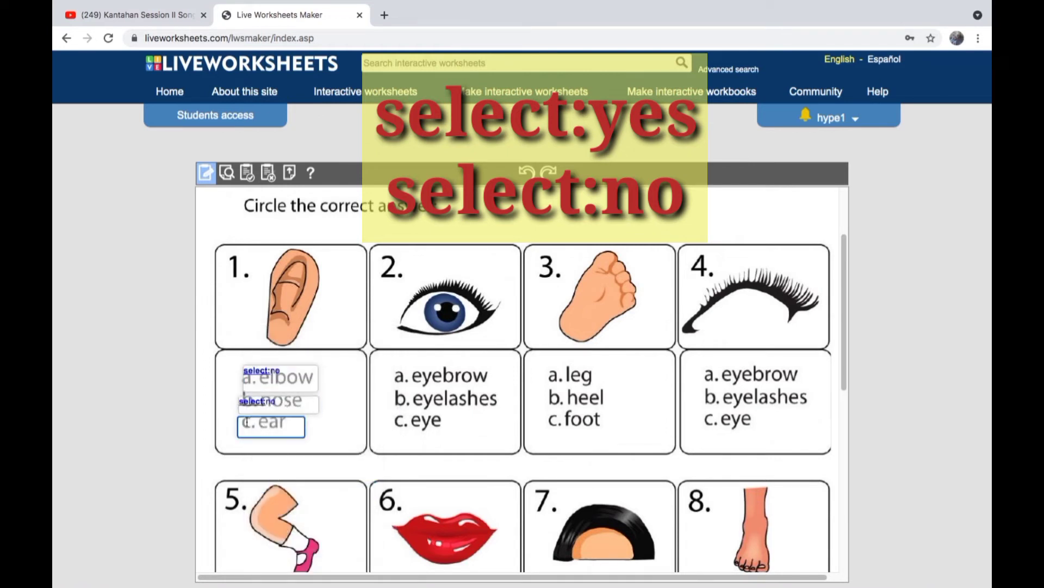
right_click(248, 420)
left_click(271, 495)
key("BackSpace")
key("BackSpace")
key("BackSpace")
type(":yes")
- Preview the worksheet, choose the wrong answer elbow for question 1 and finish the exercise to check its marking
left_click(226, 172)
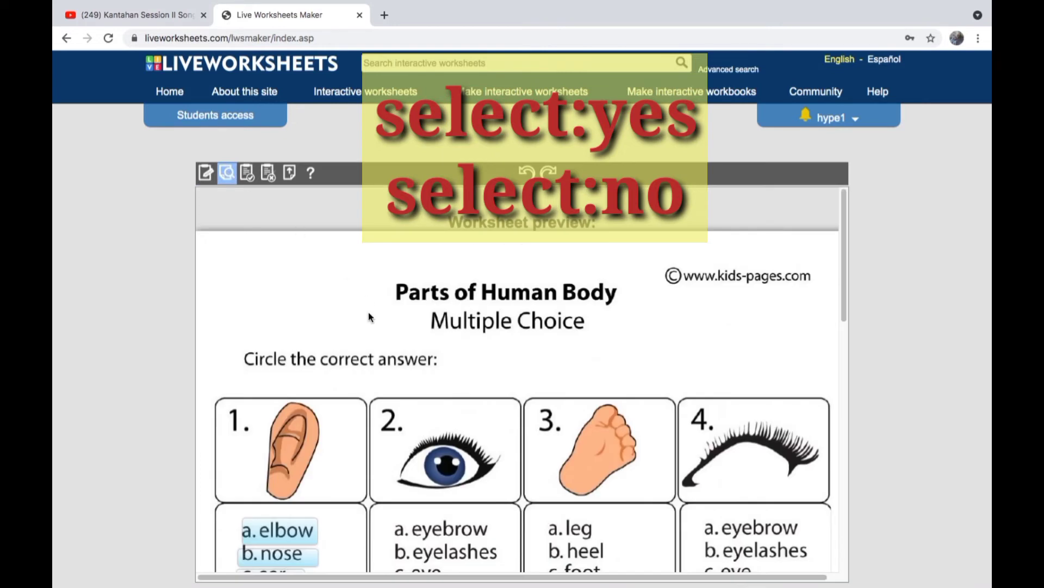
scroll(369, 318, "down", 3)
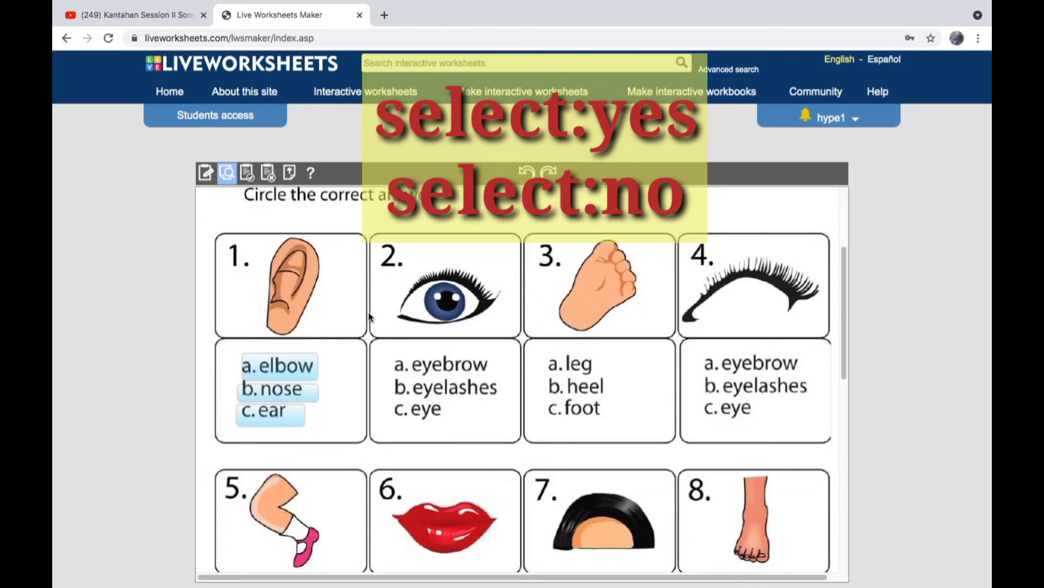
left_click(274, 371)
scroll(432, 394, "down", 10)
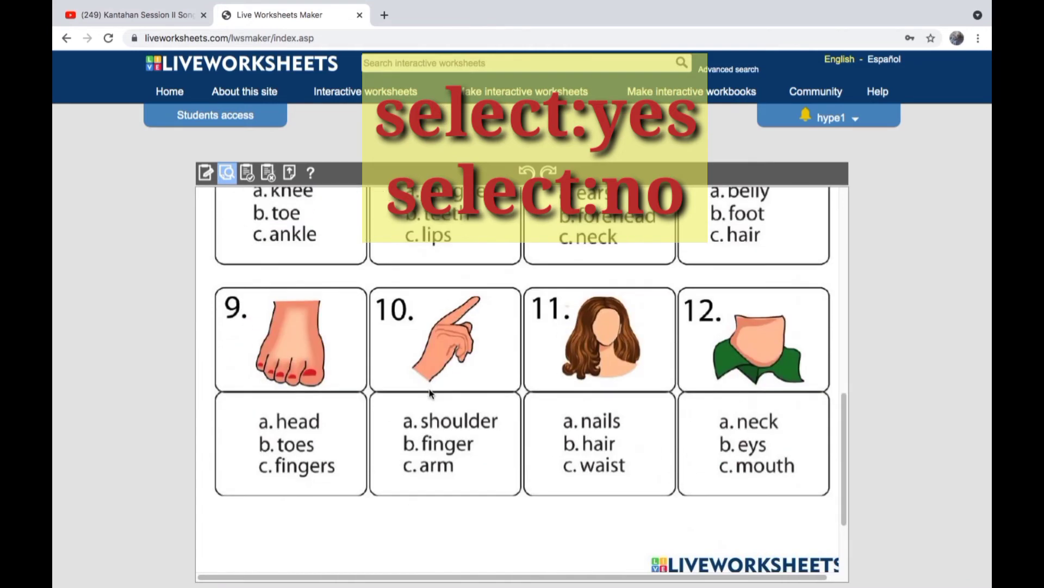
left_click(471, 467)
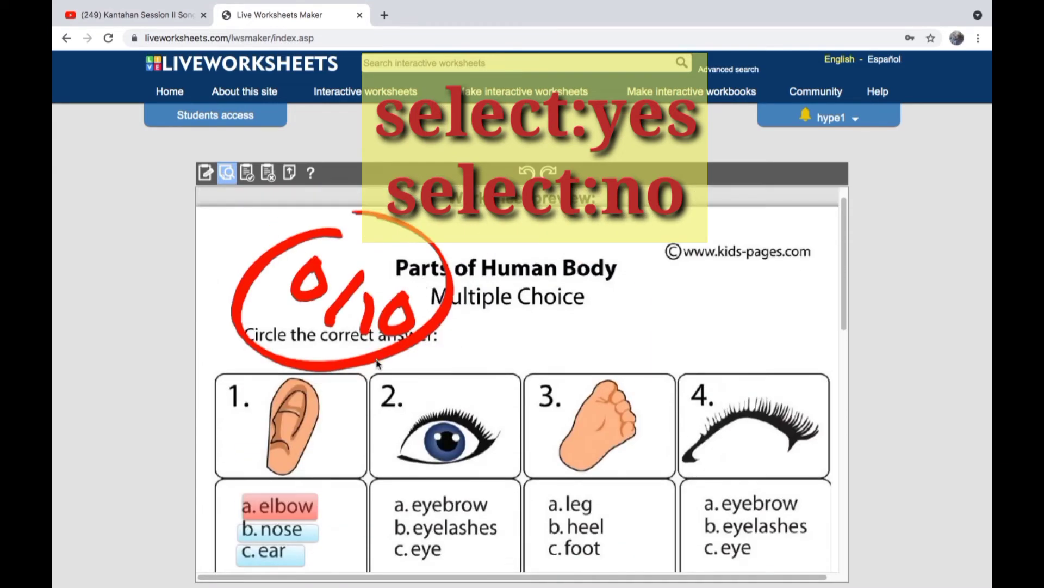
- Restart the preview, choose ear for question 1, finish the exercise and check how the answer is marked
left_click(206, 179)
left_click(228, 175)
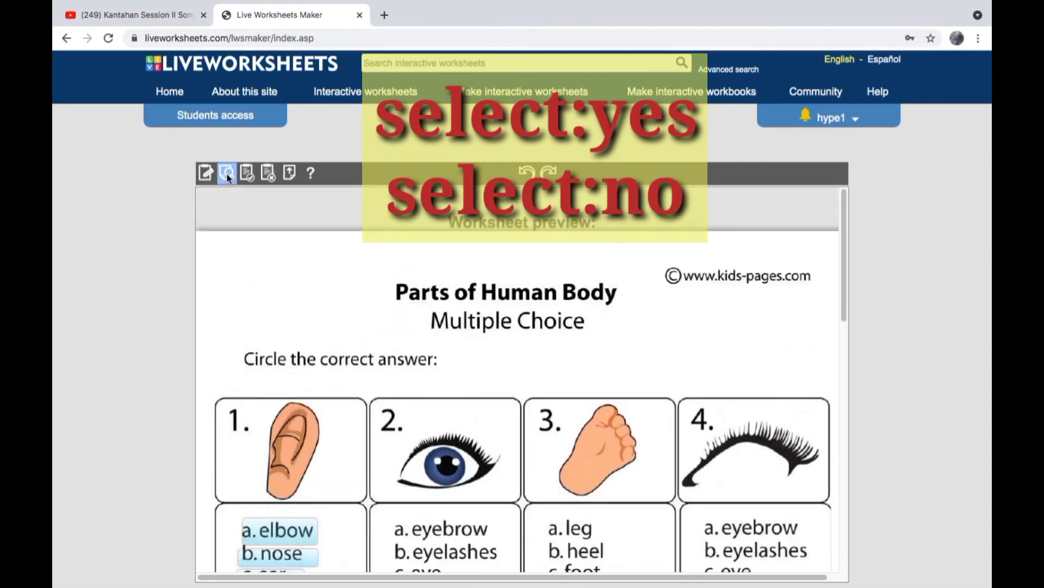
scroll(256, 228, "down", 4)
left_click(262, 338)
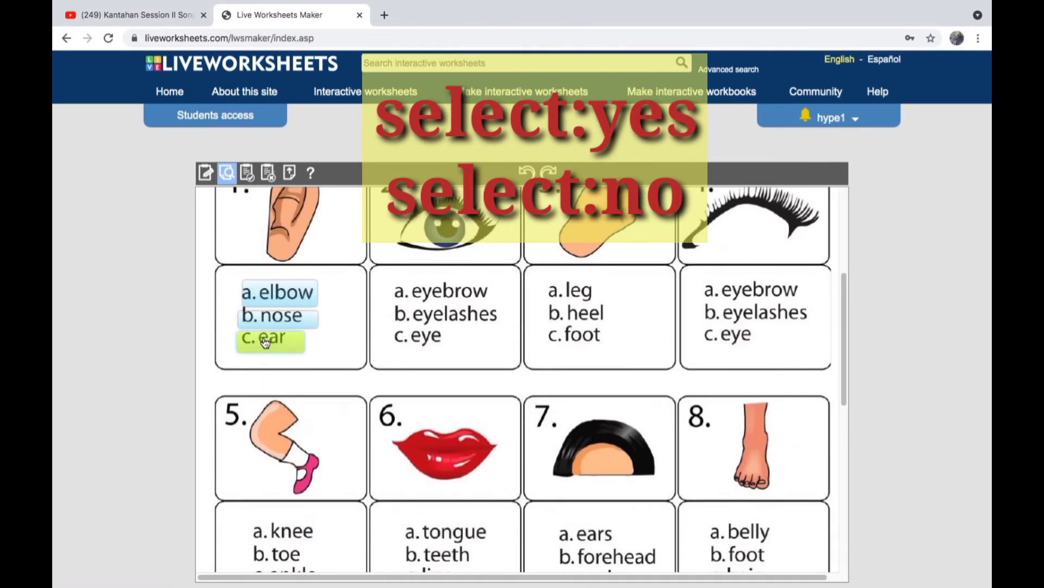
scroll(481, 517, "down", 8)
left_click(473, 524)
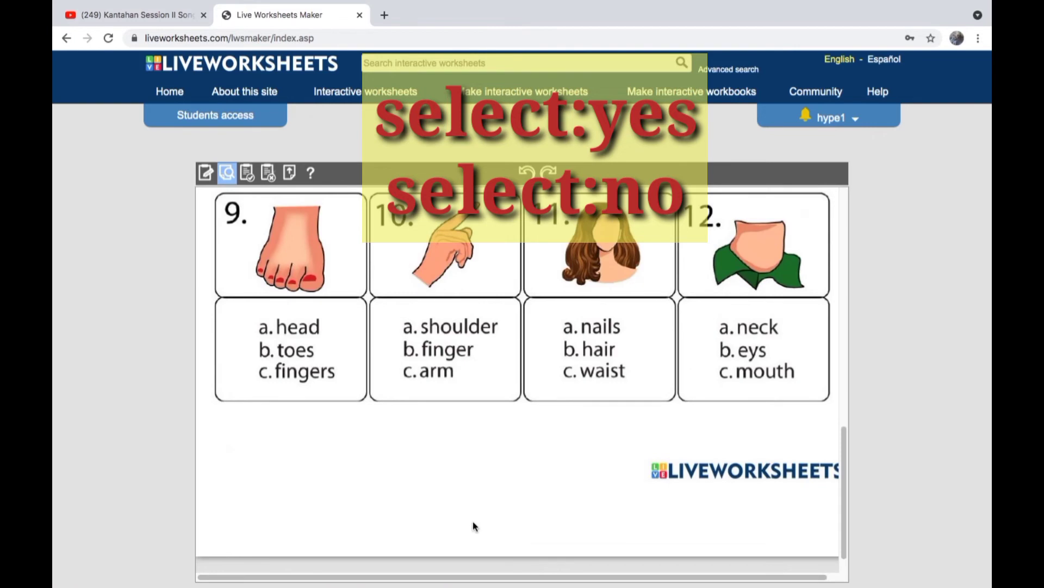
scroll(344, 347, "up", 4)
scroll(344, 347, "up", 6)
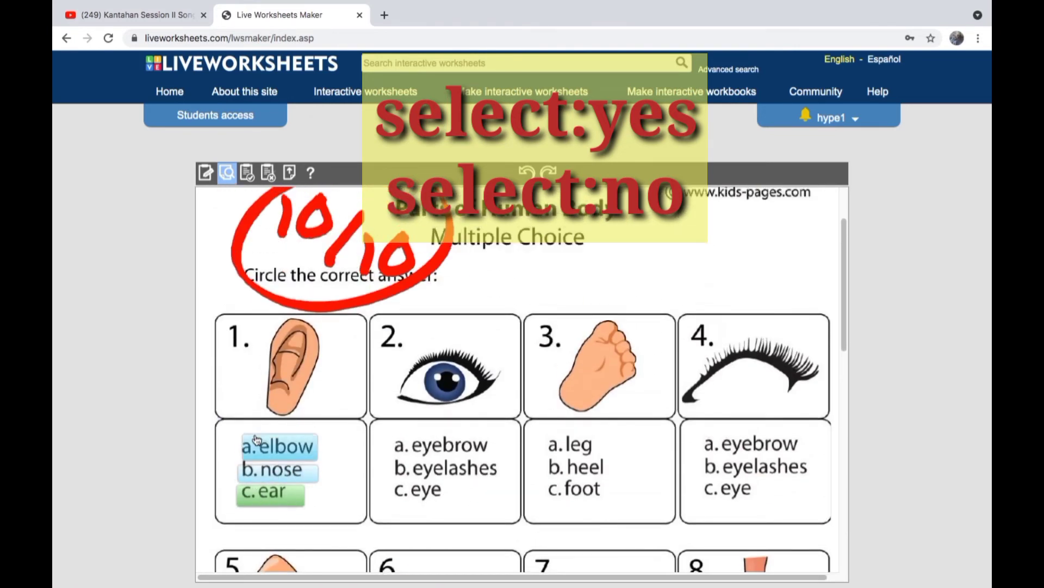
- Return to editing and draw three answer boxes over question 2's options eyebrow, eyelashes and eye
left_click(206, 172)
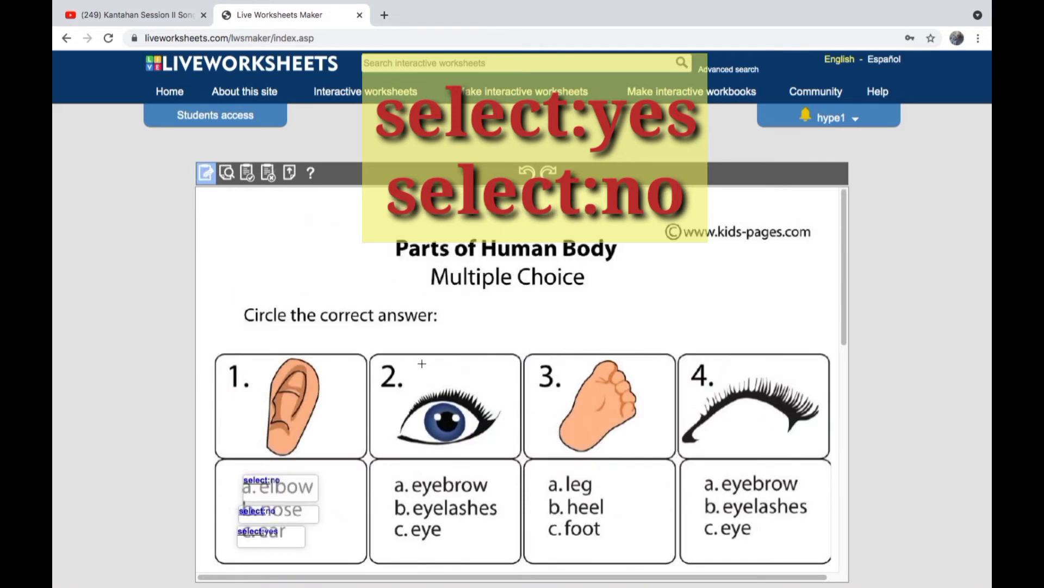
scroll(413, 468, "down", 2)
left_click_drag(391, 379, 499, 404)
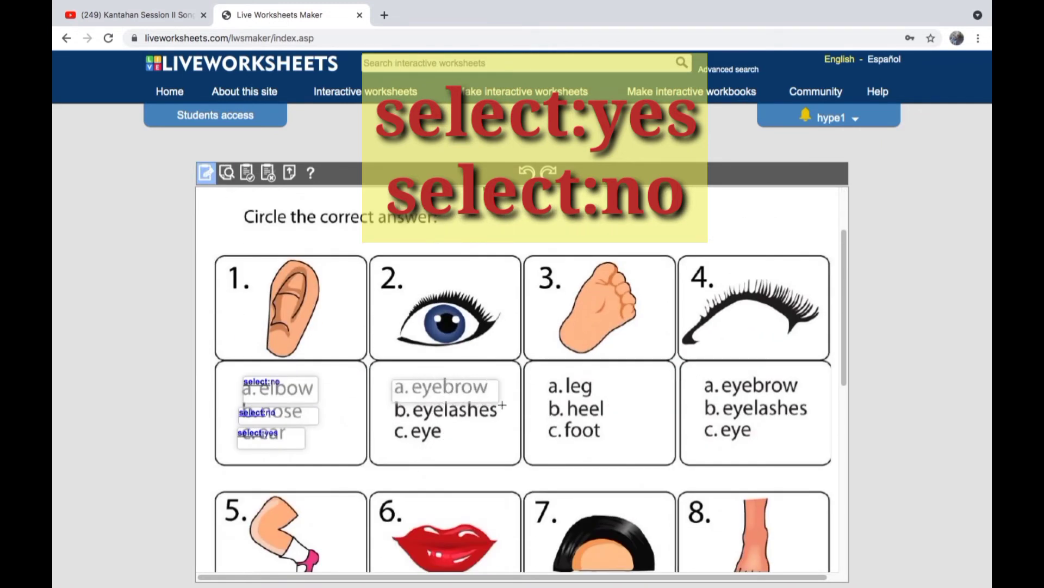
mouse_move(392, 403)
left_mouse_down()
mouse_move(404, 419)
mouse_move(502, 423)
left_mouse_up()
left_click(526, 173)
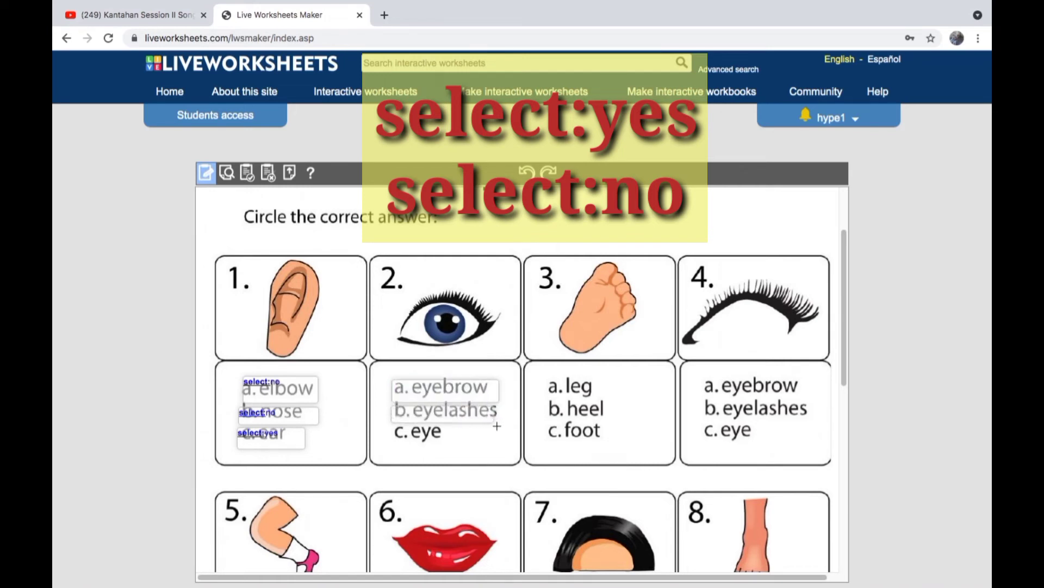
left_click_drag(391, 426, 457, 444)
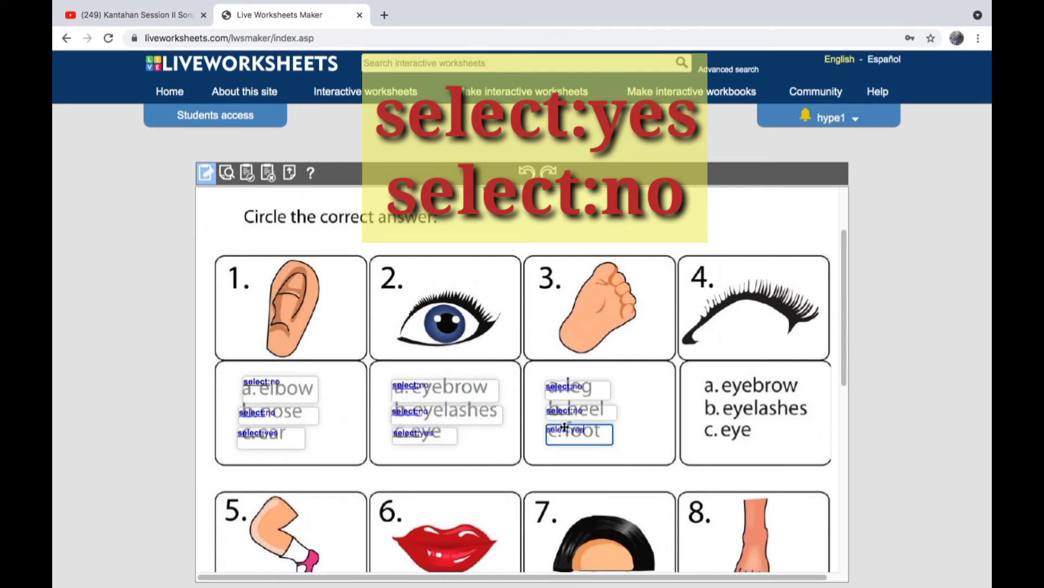
- Preview the worksheet and choose ear, eye and foot as the answers to questions 1 to 3
left_click(234, 178)
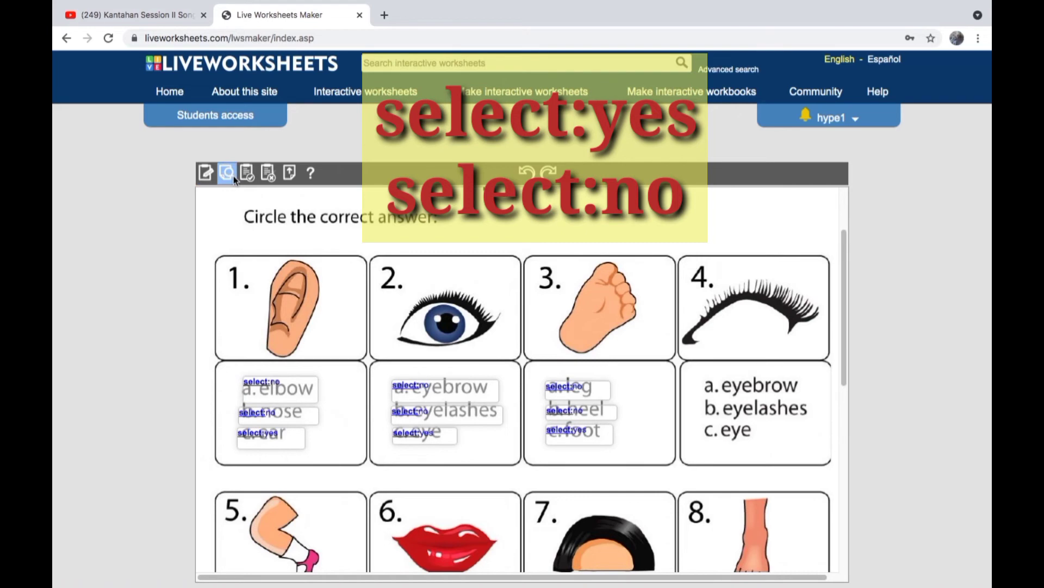
scroll(439, 424, "down", 4)
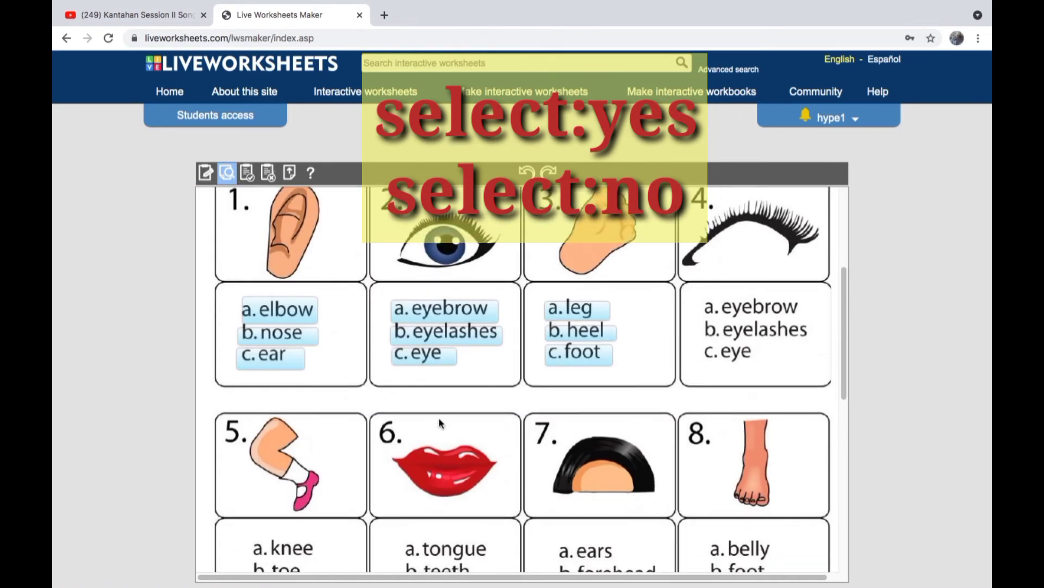
left_click(287, 359)
left_click(416, 357)
left_click(573, 366)
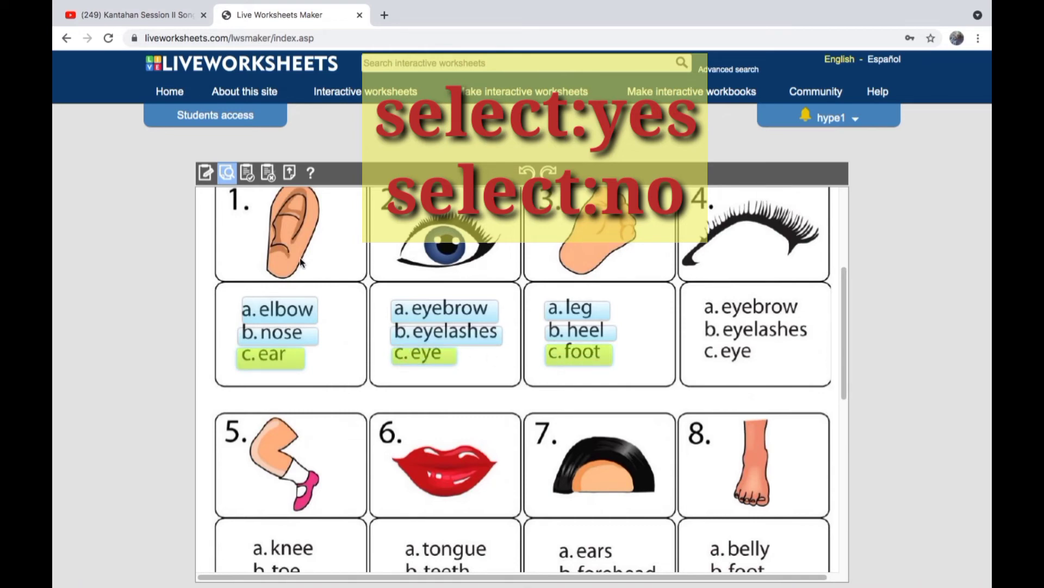
- Finish the previewed exercise and check how the answers to questions 1 to 3 are marked
scroll(466, 426, "down", 6)
scroll(466, 426, "down", 3)
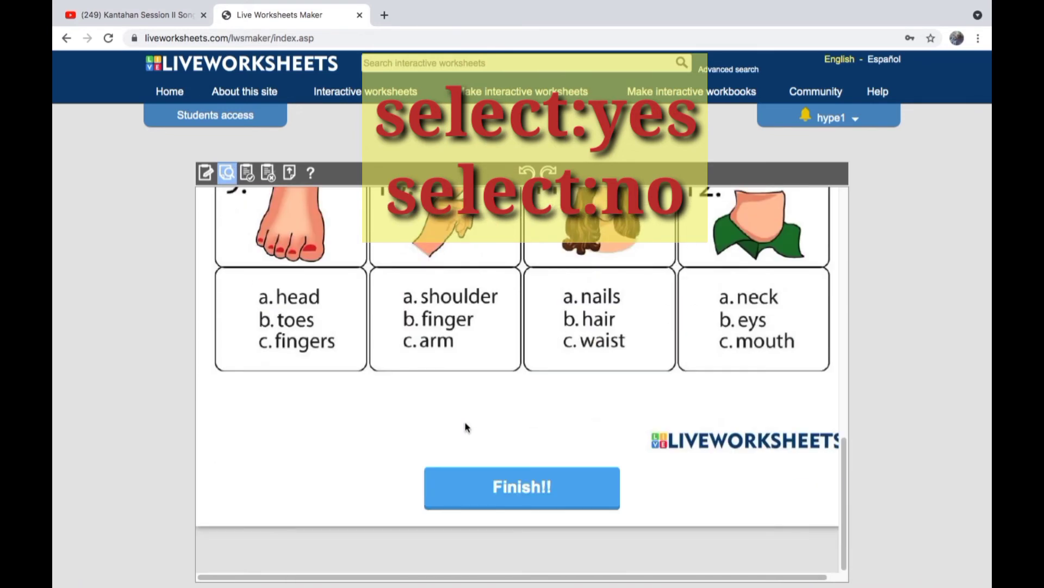
left_click(482, 482)
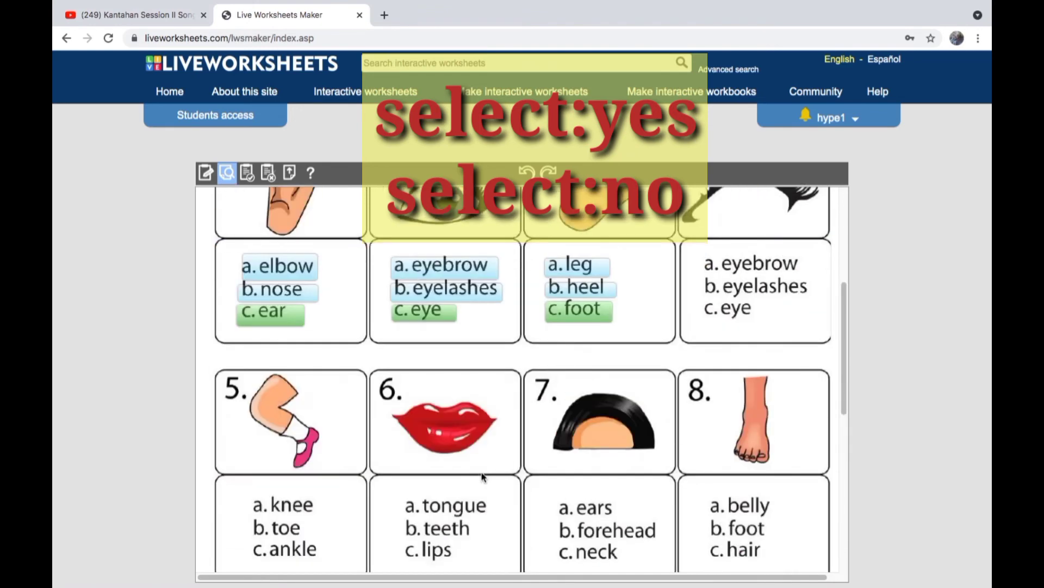
scroll(483, 477, "down", 5)
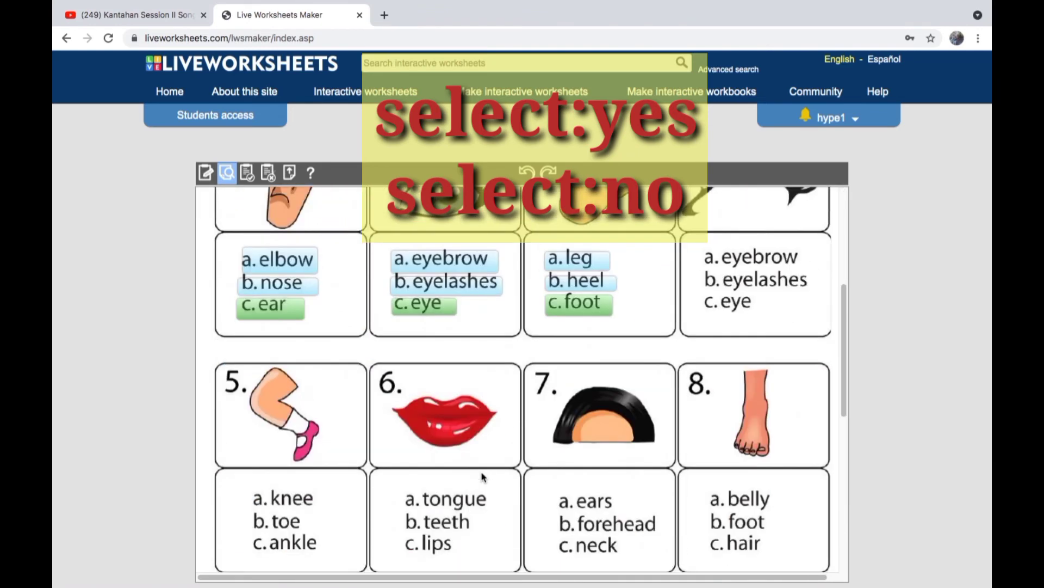
scroll(482, 475, "down", 5)
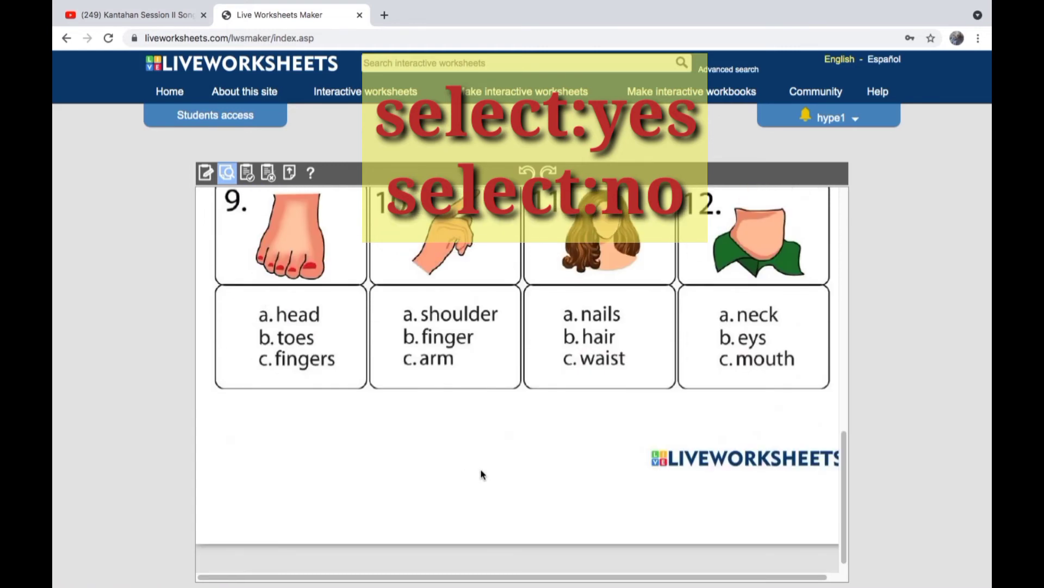
scroll(481, 473, "up", 10)
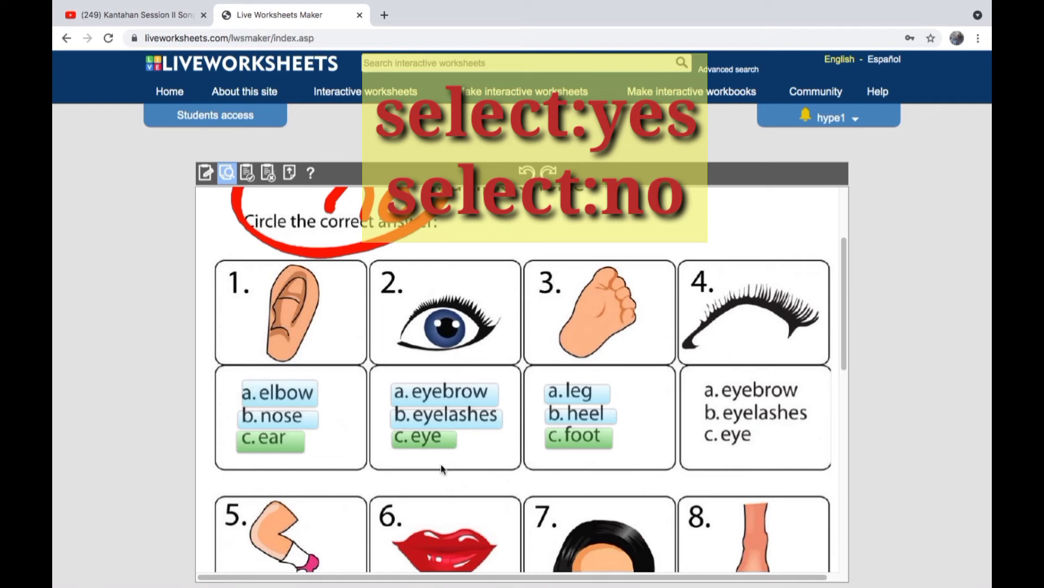
scroll(440, 467, "down", 5)
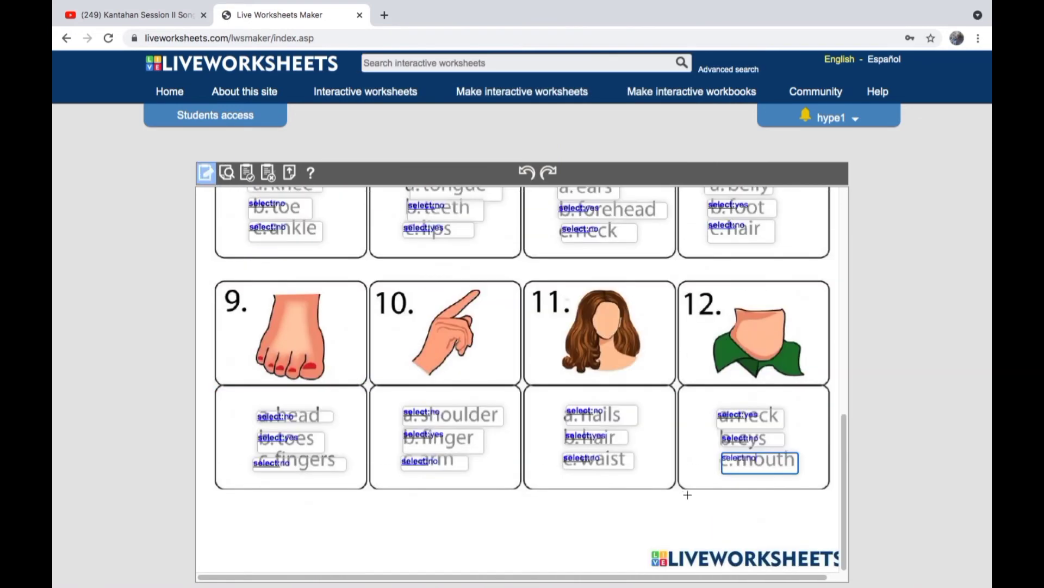
- Start saving the completed body parts worksheet and choose to share it with other teachers
left_click_drag(844, 506, 843, 240)
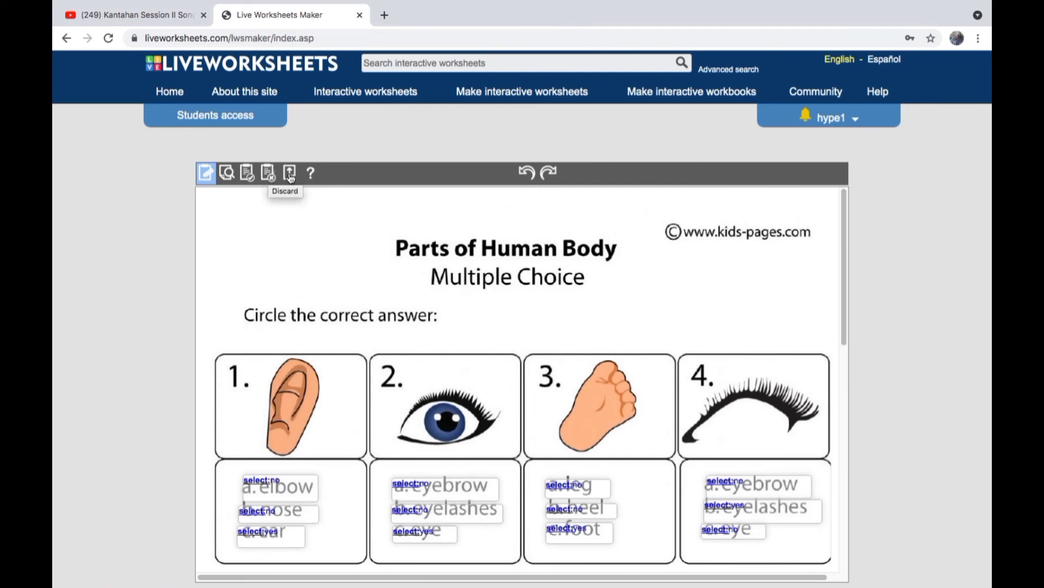
left_click(249, 173)
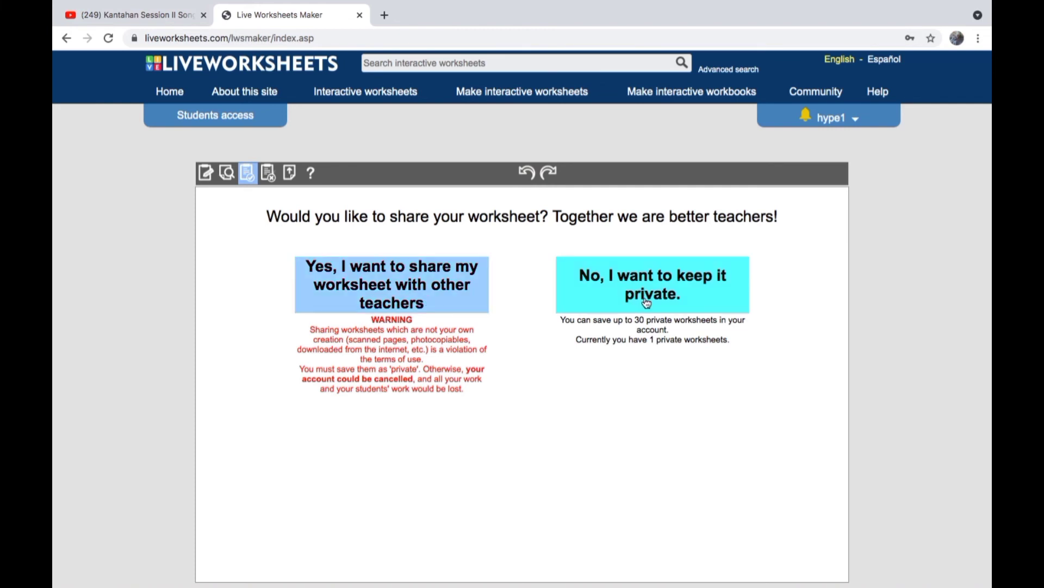
left_click(423, 295)
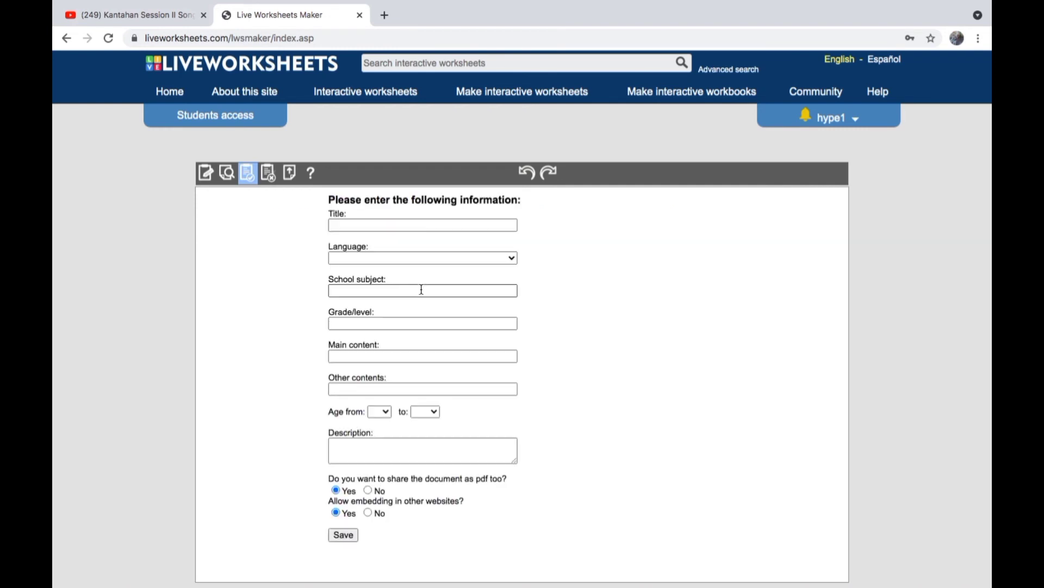
- Enter "Body parts" as the worksheet's title and choose English as its language
left_click(405, 226)
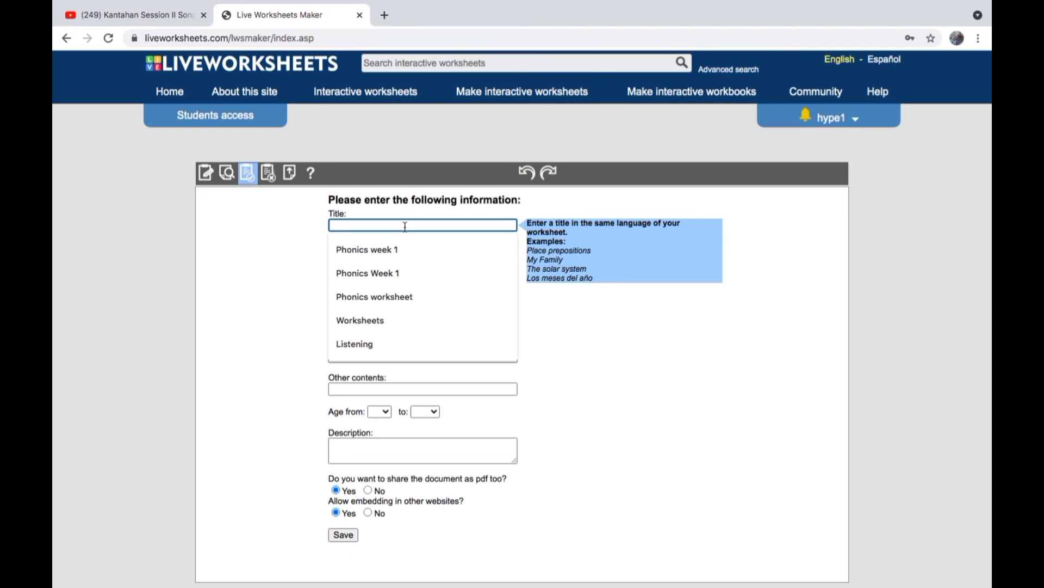
type("bod")
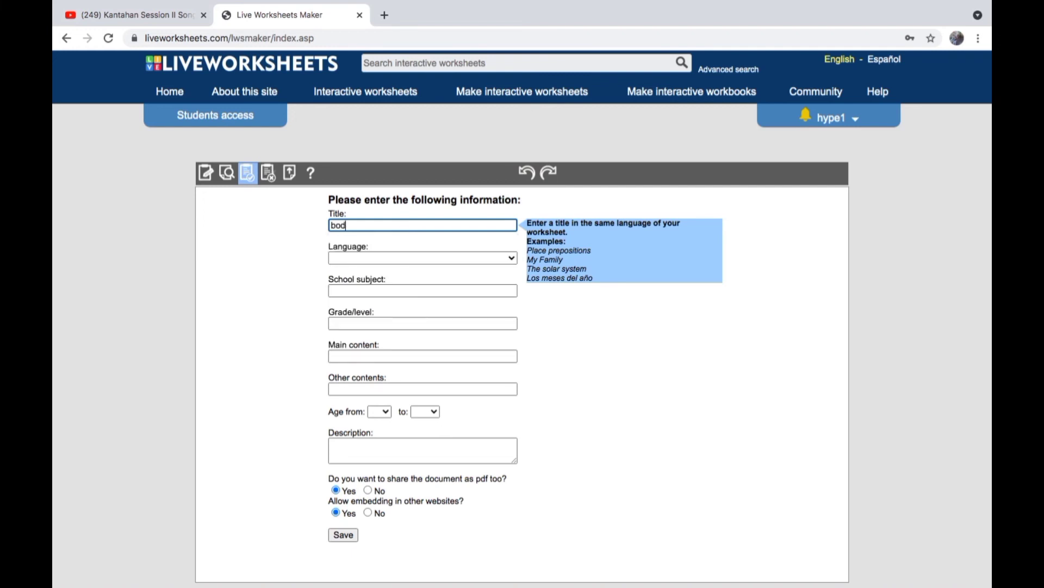
type("y pat")
key("BackSpace")
type("rts")
left_click(435, 256)
left_click(401, 272)
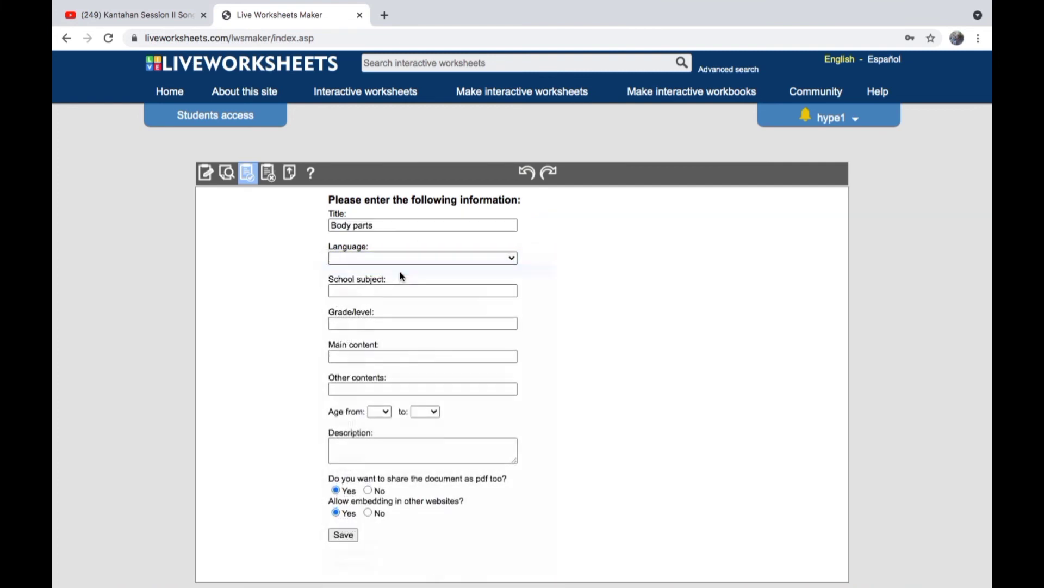
- Fill in the school subject as "san benedict" and the grade/level as "grade 3"
left_click(396, 290)
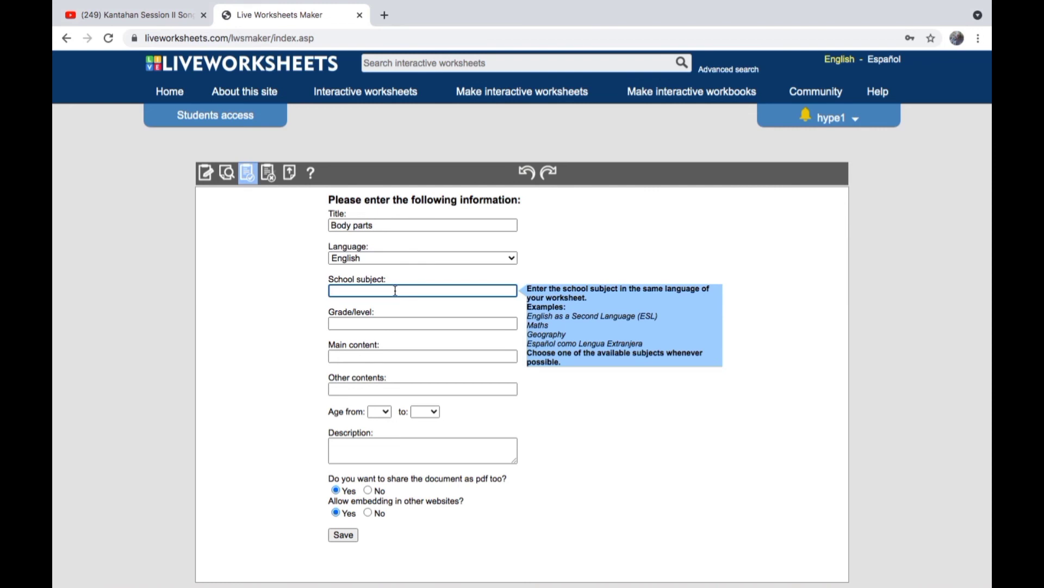
type("san benedict")
left_click(377, 321)
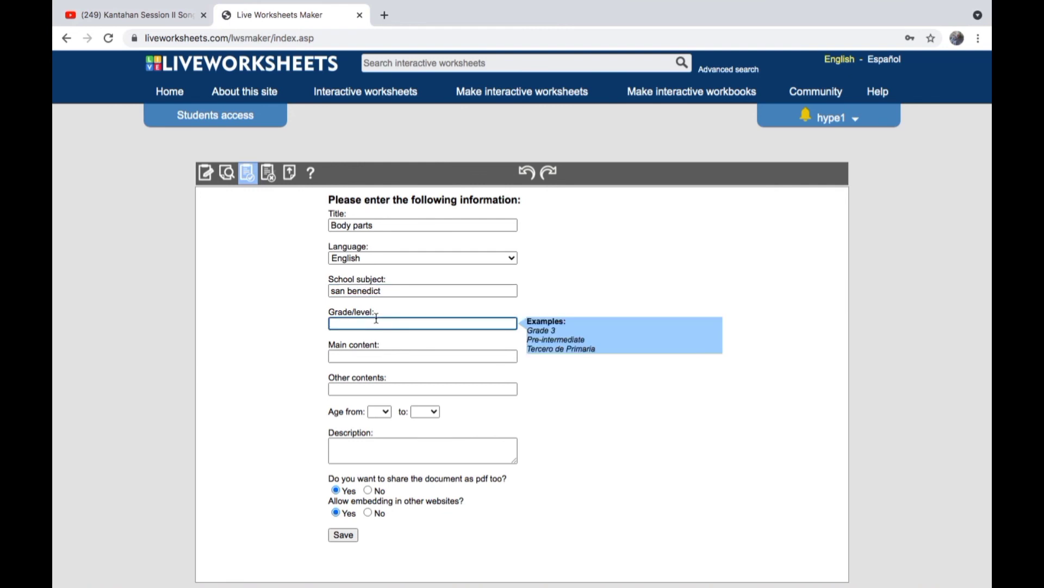
type("grase 3")
left_click(347, 323)
key("BackSpace")
type("d")
- Enter "Body parts" as both the main content and the other contents of the worksheet
left_click(376, 356)
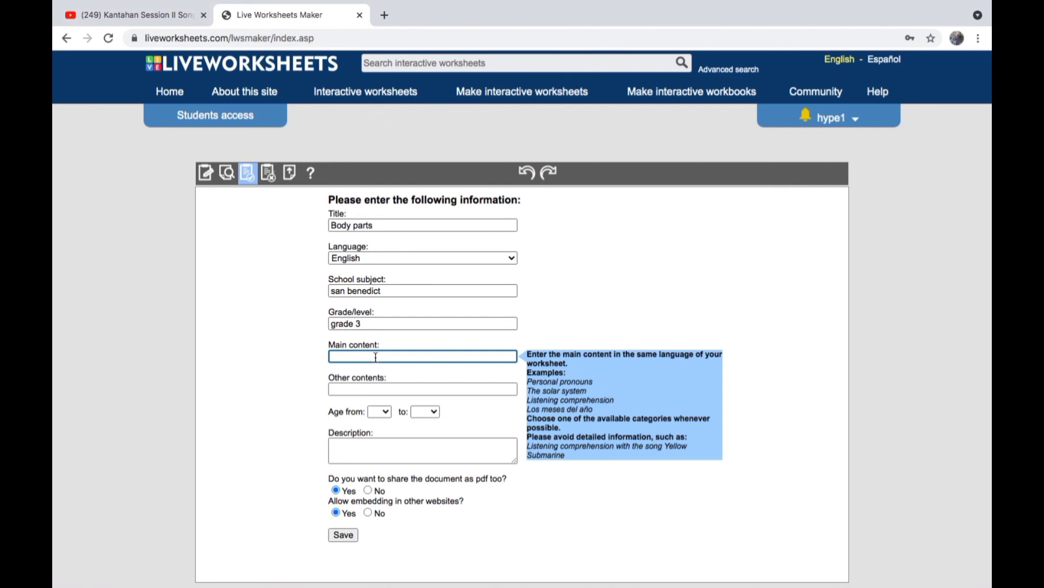
type("body parts")
left_click(371, 388)
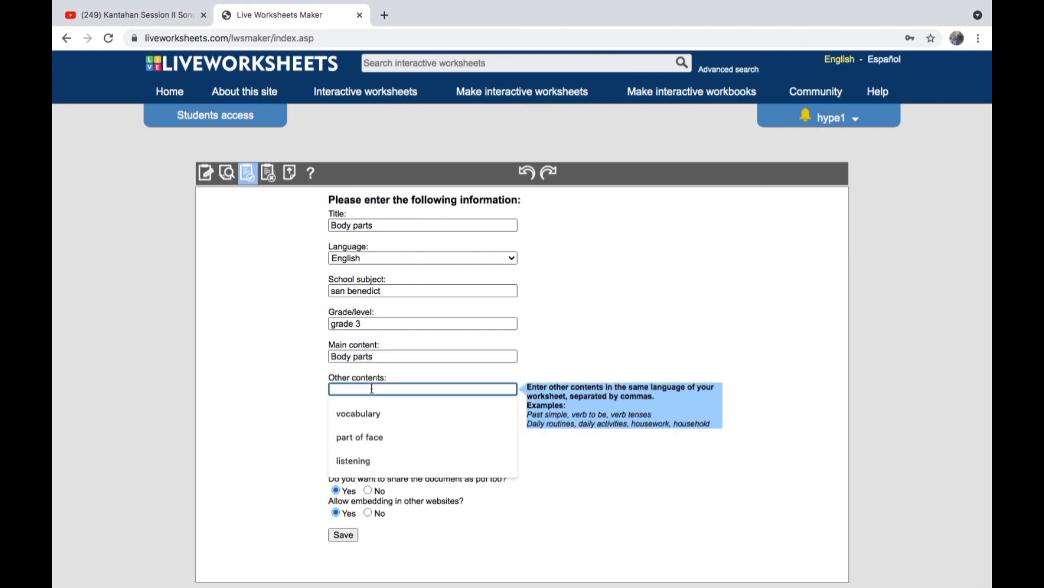
type("body p")
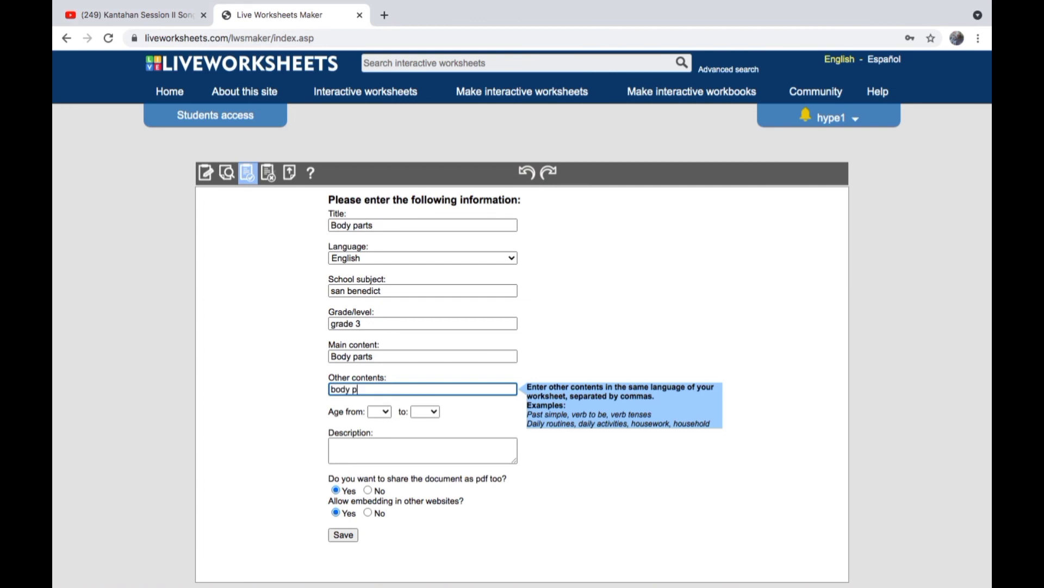
type("arts")
- Set the worksheet's age range from 3 to 8
left_click(386, 414)
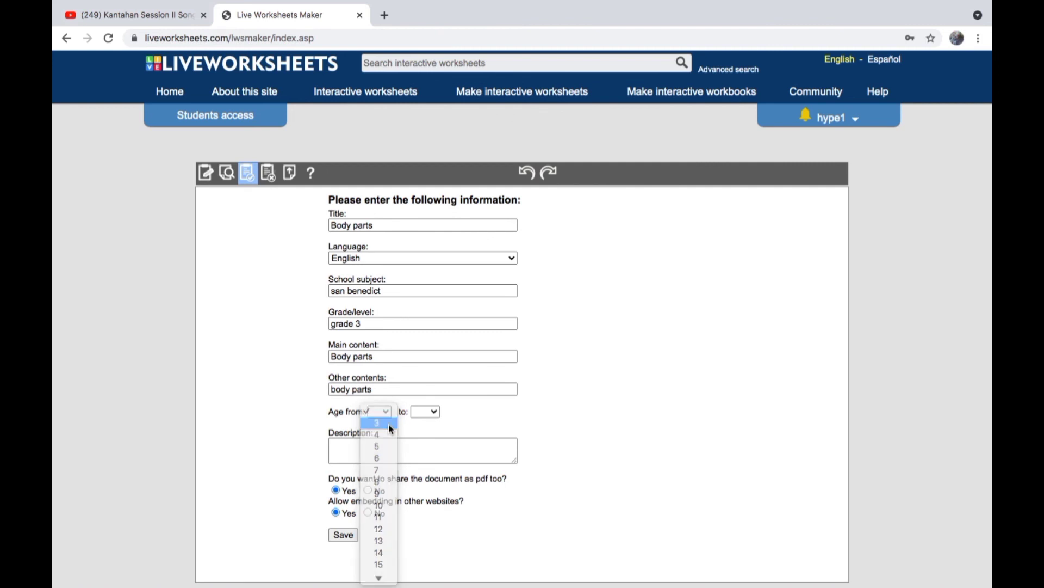
left_click(388, 424)
left_click(425, 412)
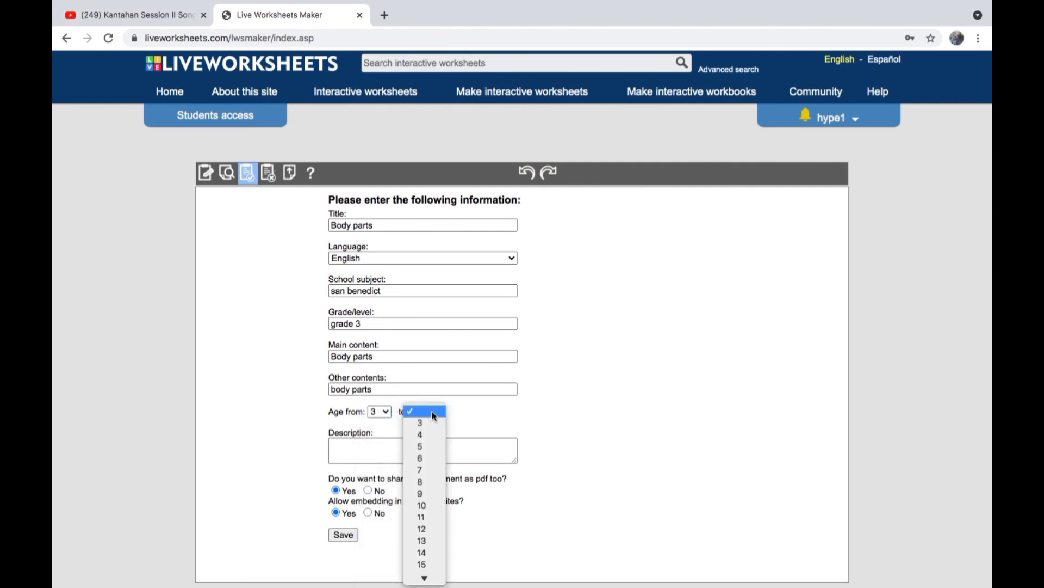
left_click(427, 481)
- Add the description "worksheet for kids" and save the worksheet information to share it
left_click(414, 447)
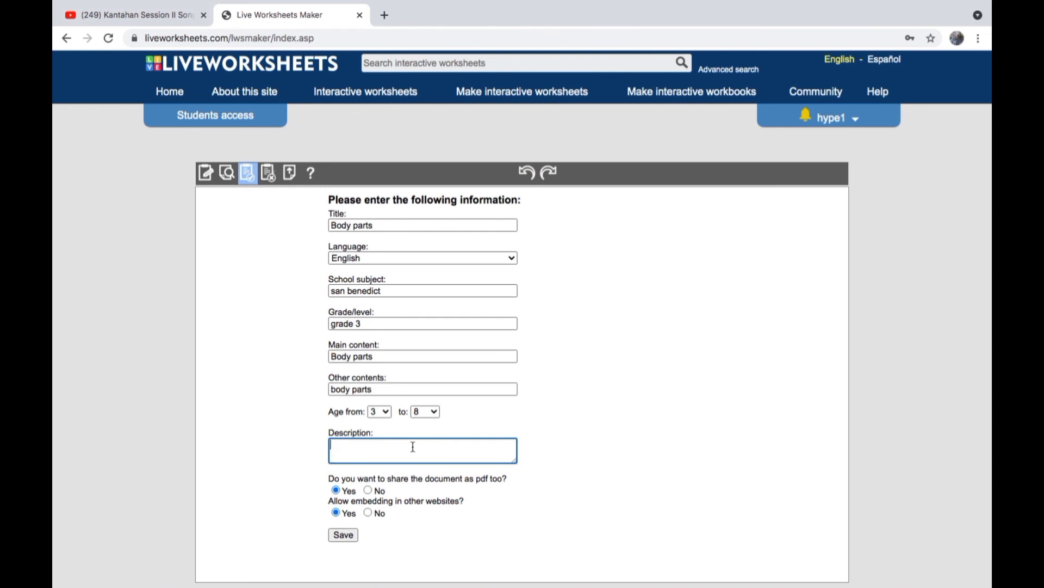
type("worksheet for kids")
left_click(347, 535)
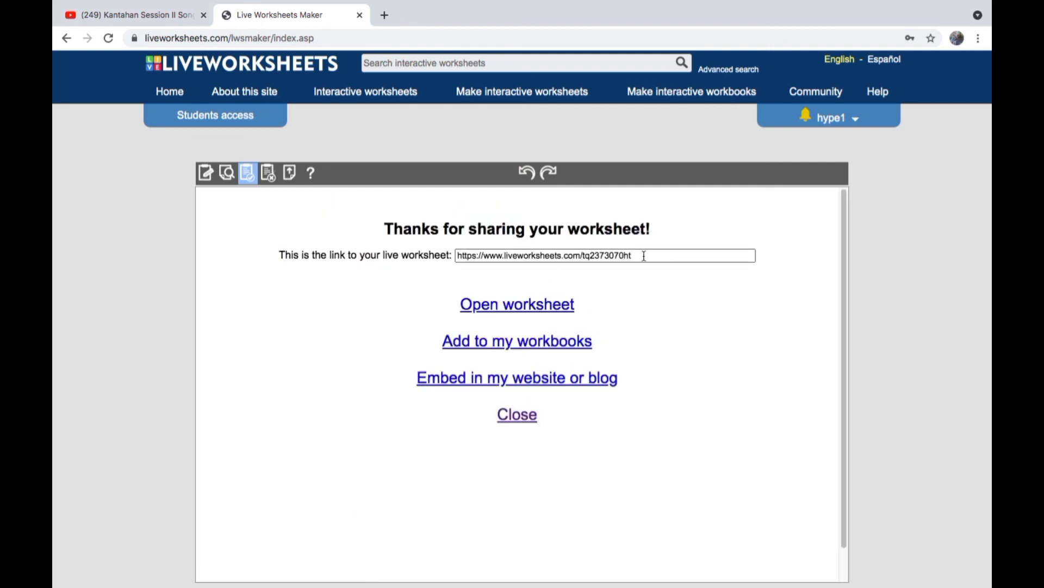
- Select the whole link to the shared live worksheet and copy it
mouse_move(644, 256)
left_mouse_down()
mouse_move(458, 255)
mouse_move(628, 260)
left_mouse_up()
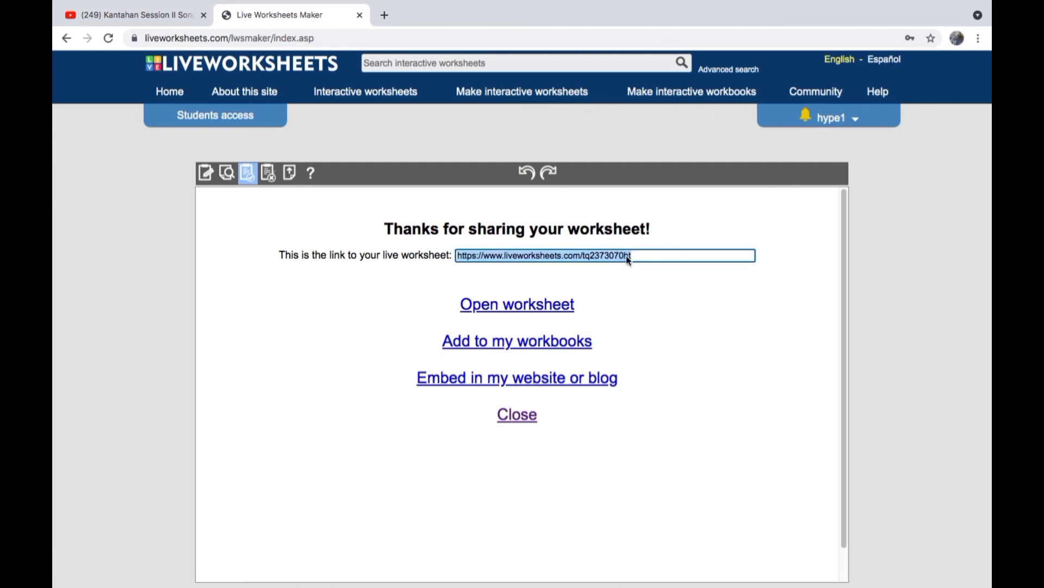
right_click(627, 258)
left_click(663, 347)
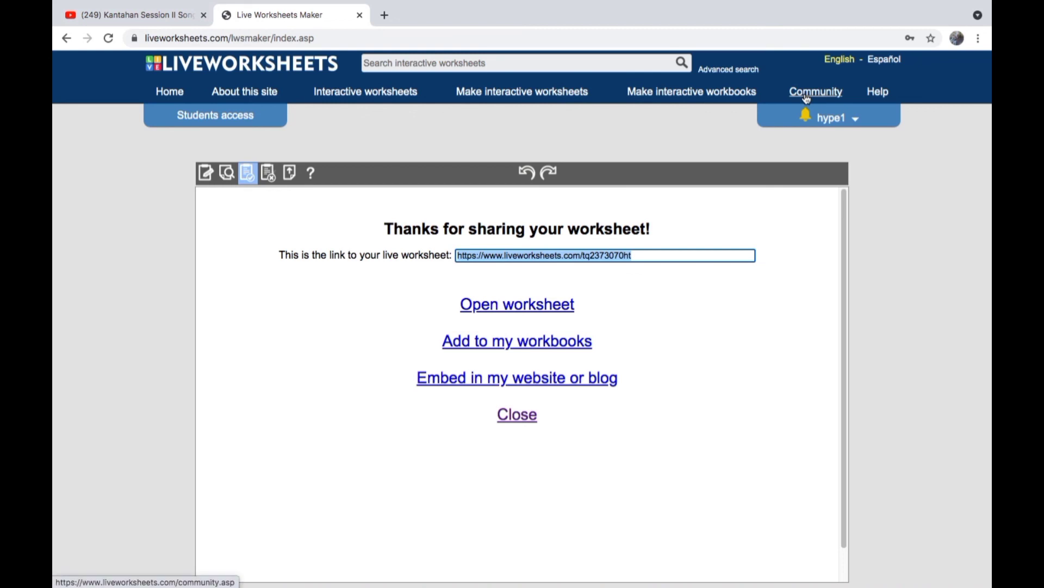
- Open the account's list of shared worksheets to view the saved Body parts worksheet
left_click(828, 116)
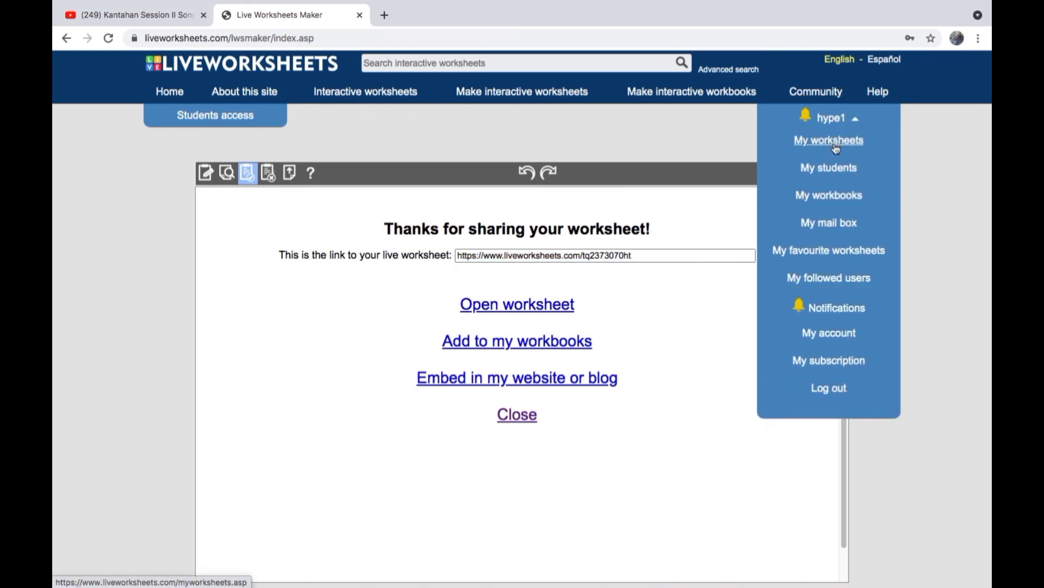
left_click(835, 144)
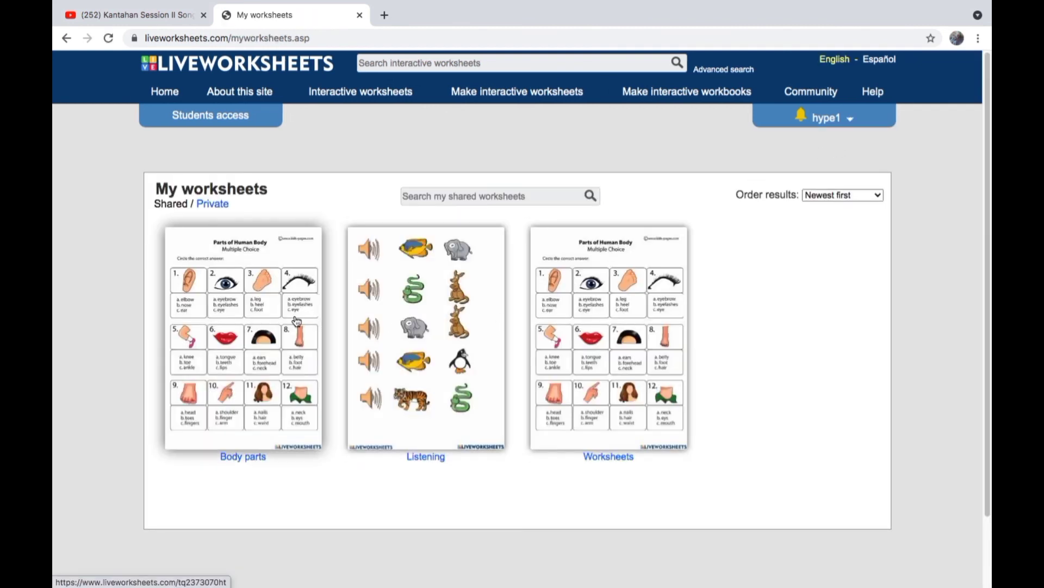
mouse_move(435, 305)
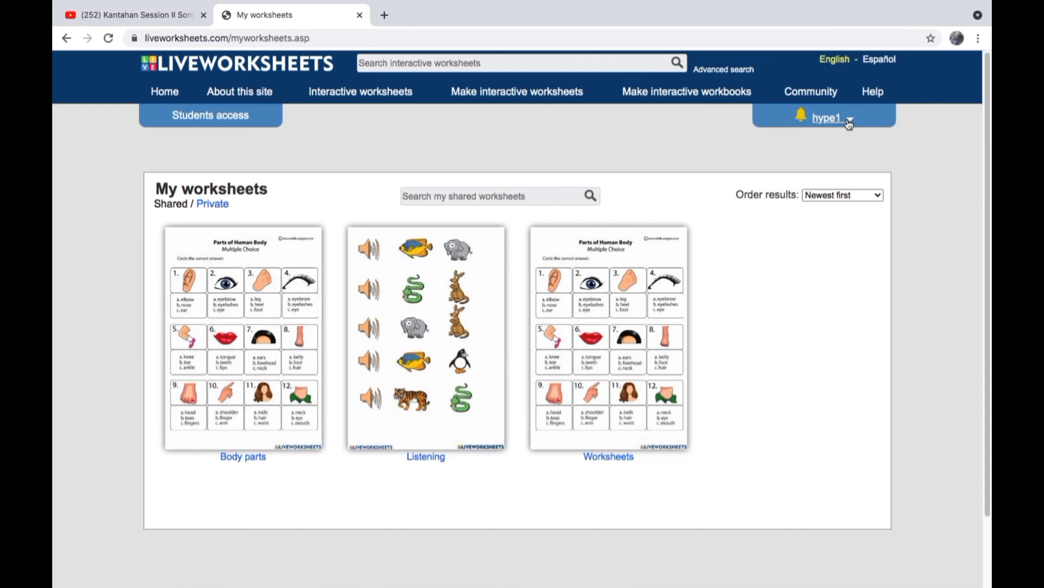
mouse_move(549, 3)
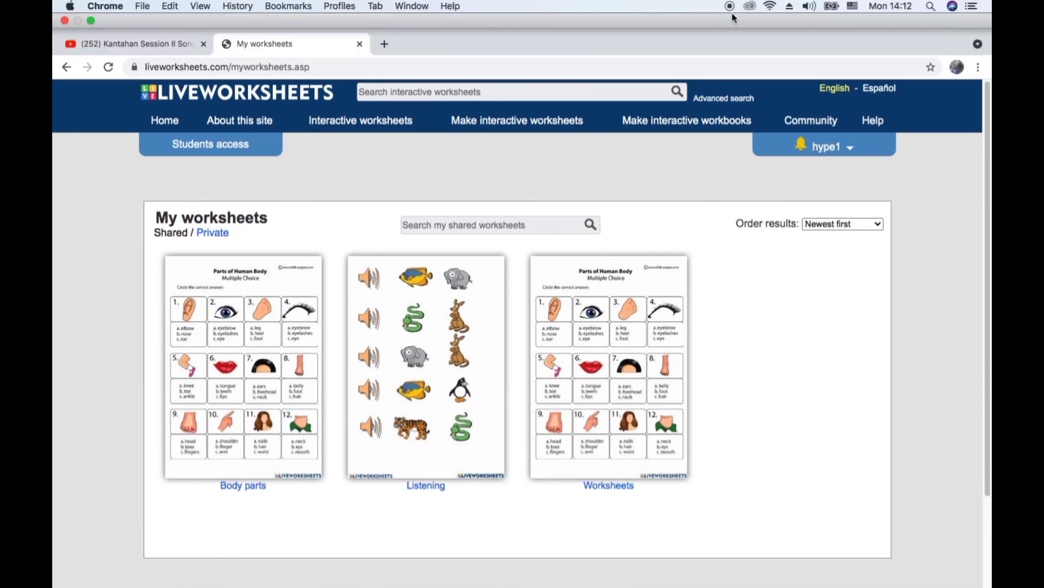